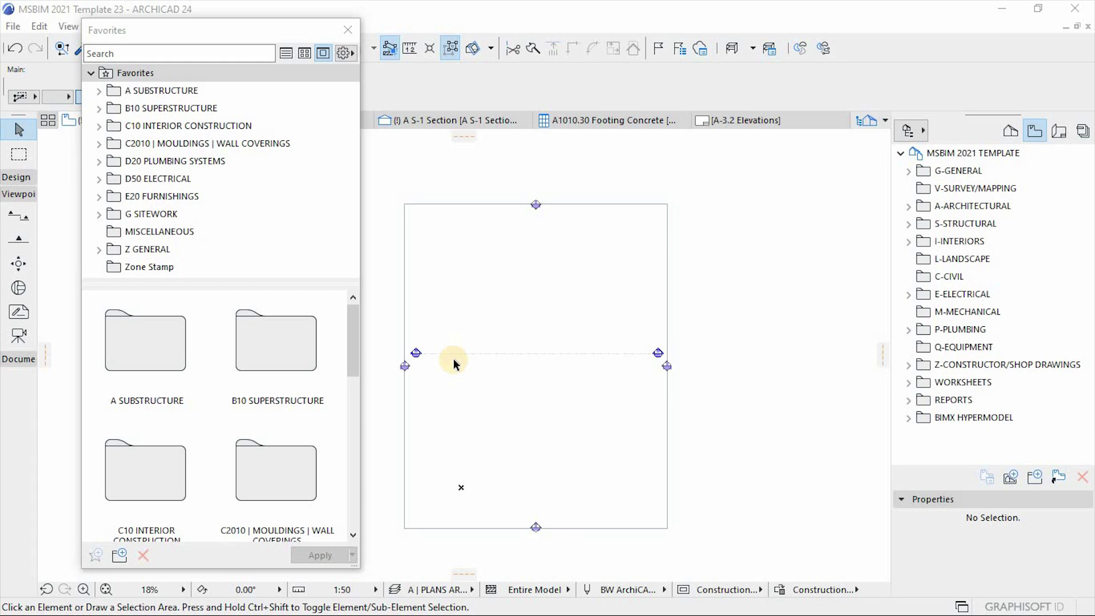
# - Look over the layout book, return to the view map and expand Reports down to the A Substructure bill of quantities schedules
pyautogui.scroll(-2, 624, 354)
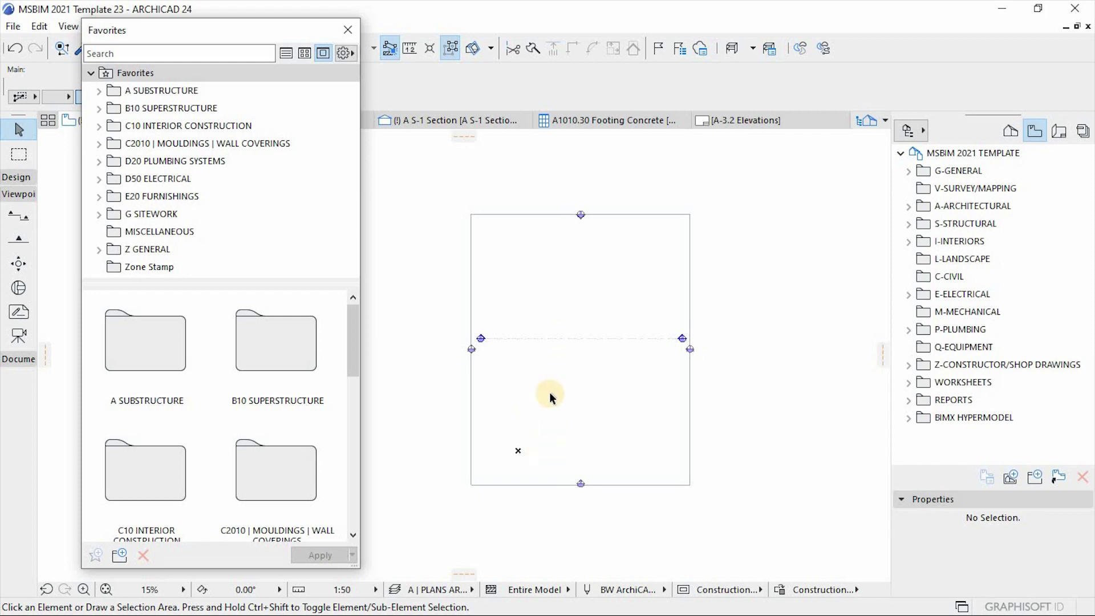
pyautogui.scroll(2, 526, 345)
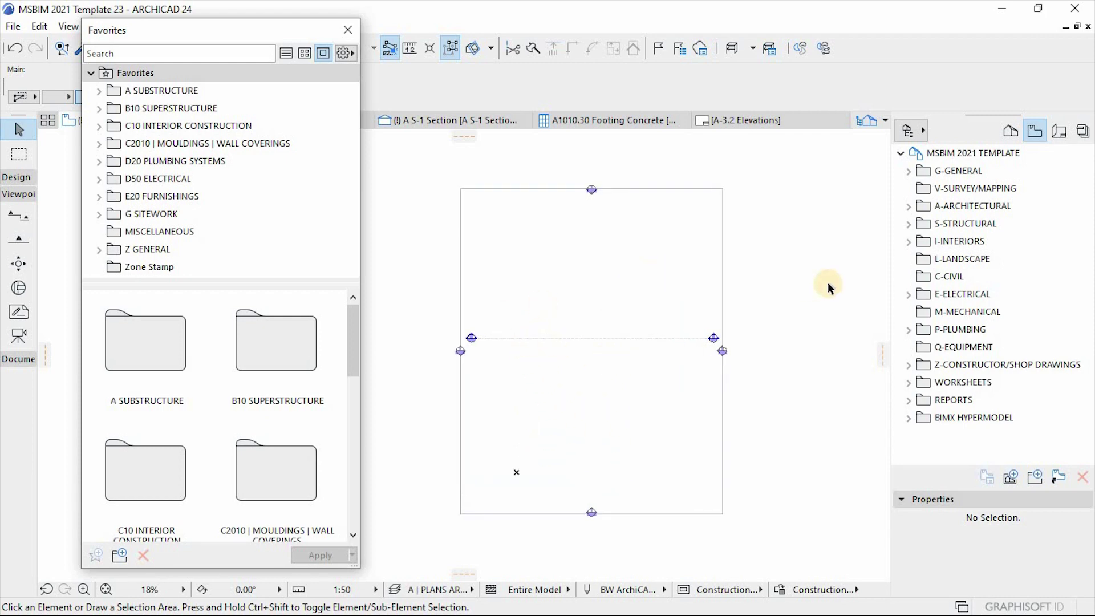
pyautogui.click(956, 171)
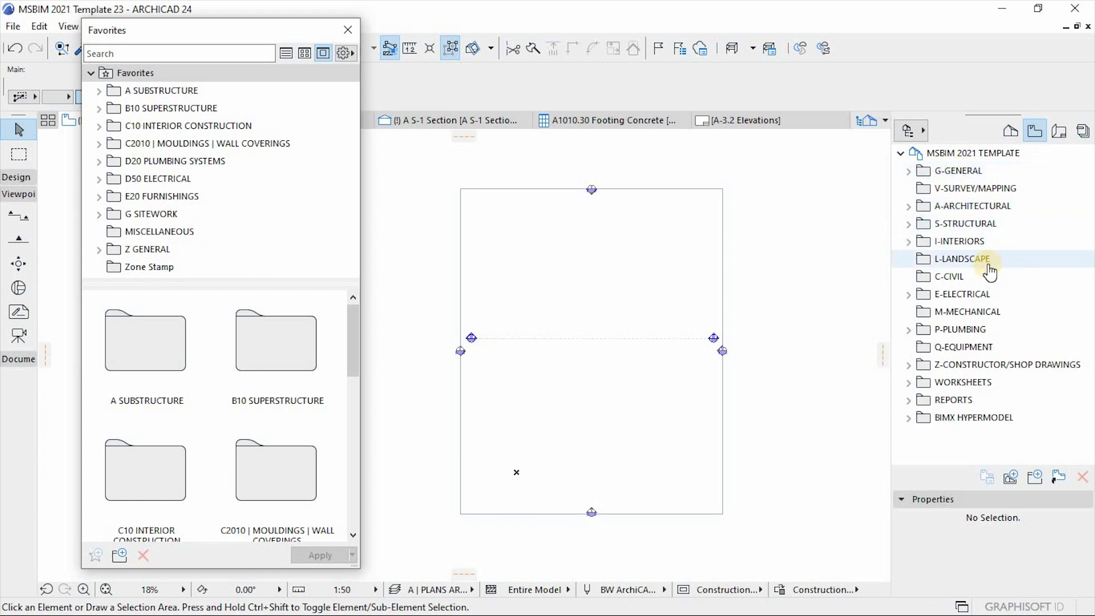
pyautogui.click(1058, 131)
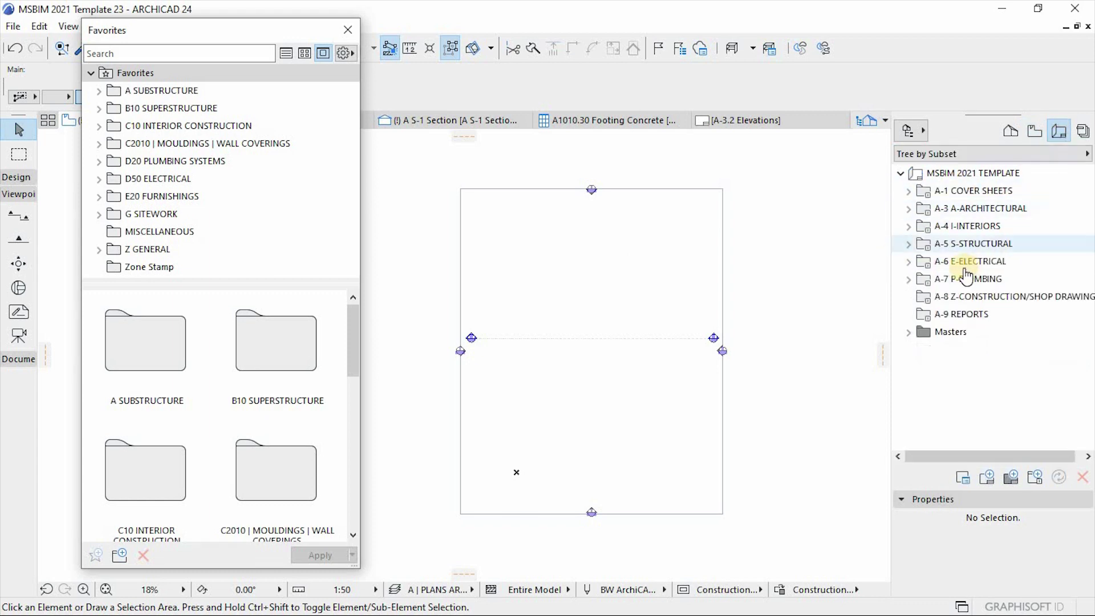
pyautogui.click(1036, 132)
pyautogui.click(910, 399)
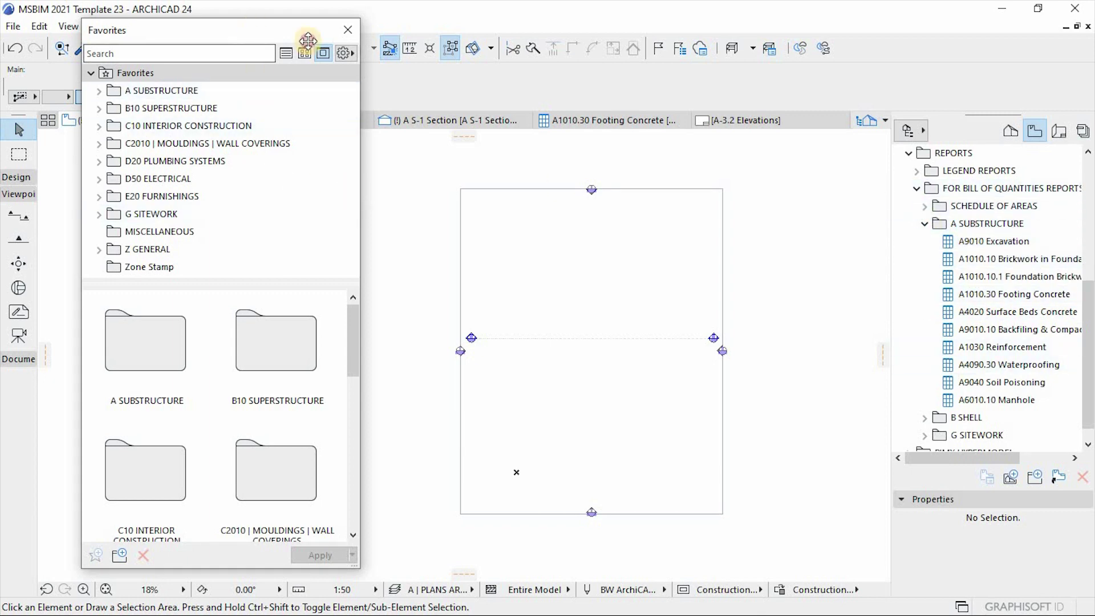
# - Reposition the floating Favorites palette beside the ground floor plan's elevation markers
pyautogui.moveTo(308, 37); pyautogui.dragTo(349, 53)
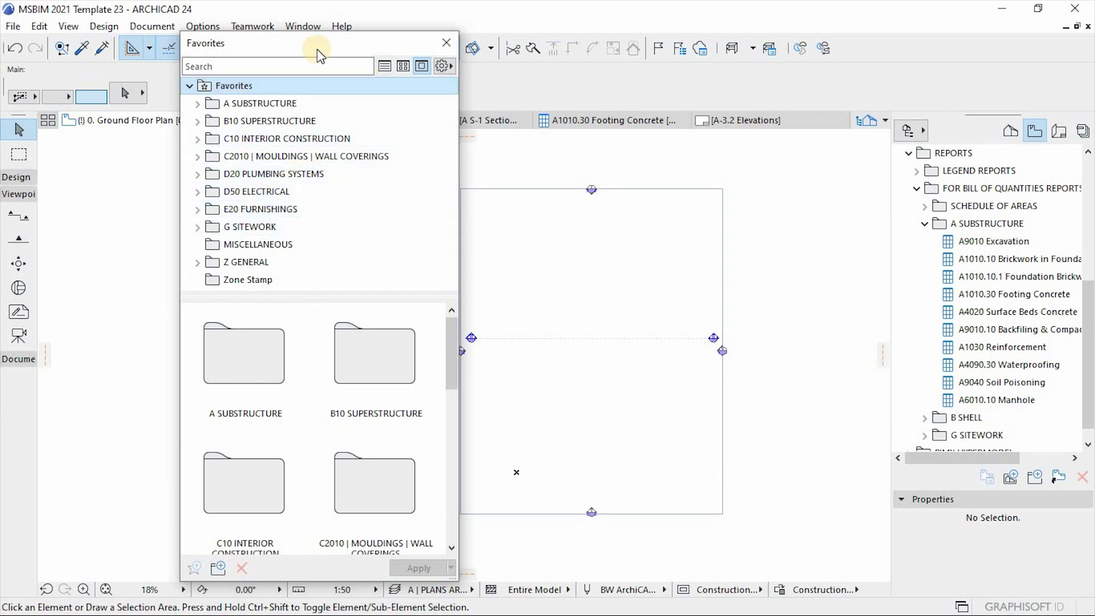
pyautogui.moveTo(342, 42); pyautogui.dragTo(265, 23)
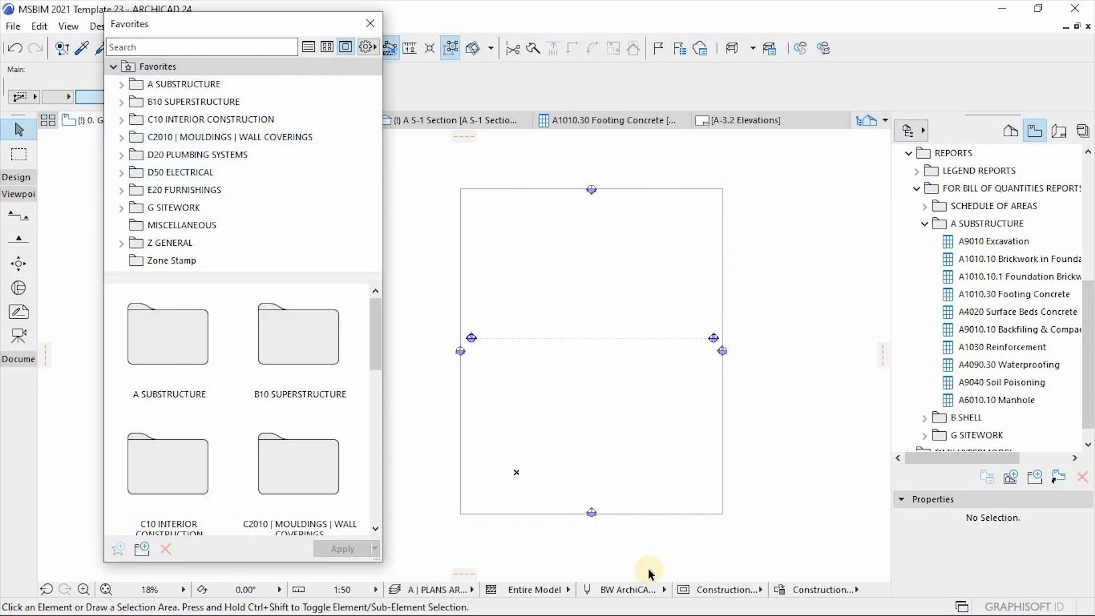
# - Switch to the MSBIM Virtual Library project window
pyautogui.press('super')
pyautogui.moveTo(692, 600)
pyautogui.click(610, 564)
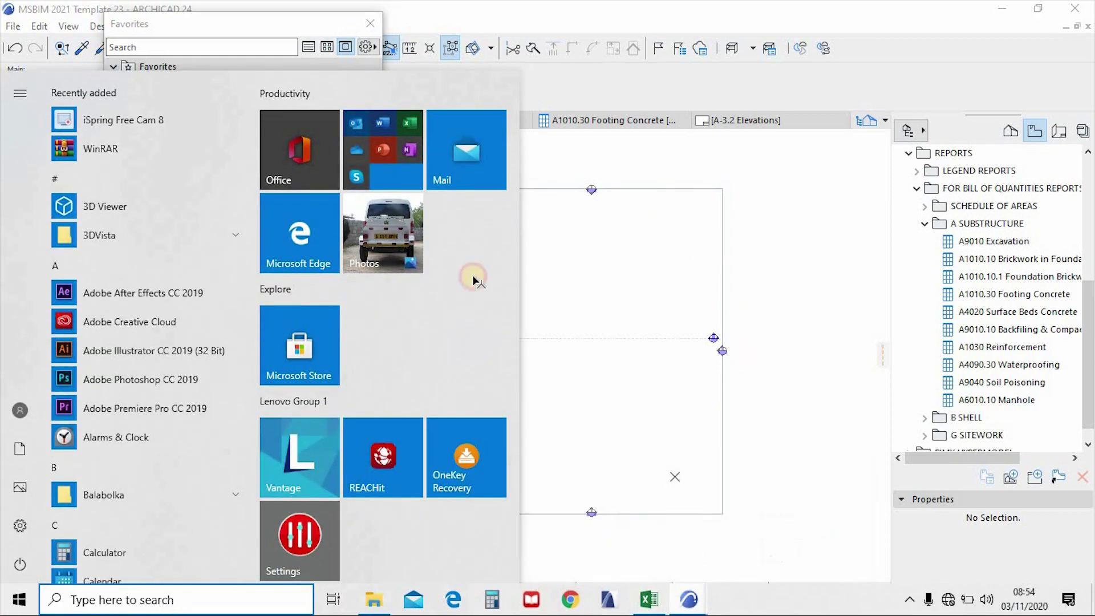
pyautogui.click(771, 278)
# - Survey the whole virtual library plan, examining how its groups of element boards are laid out
pyautogui.scroll(-5, 613, 359)
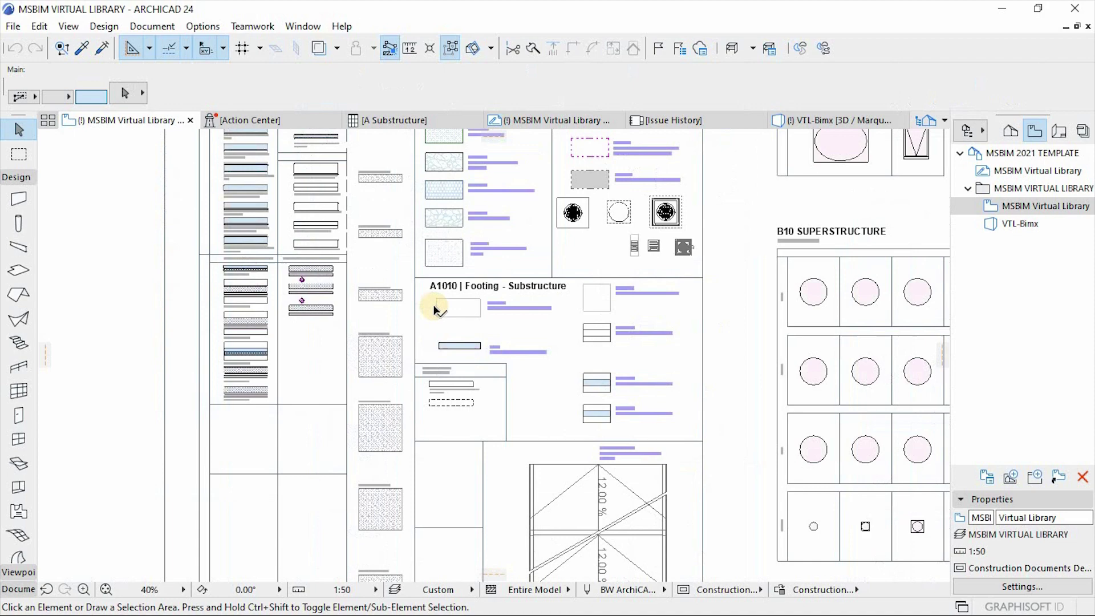
pyautogui.scroll(-2, 422, 337)
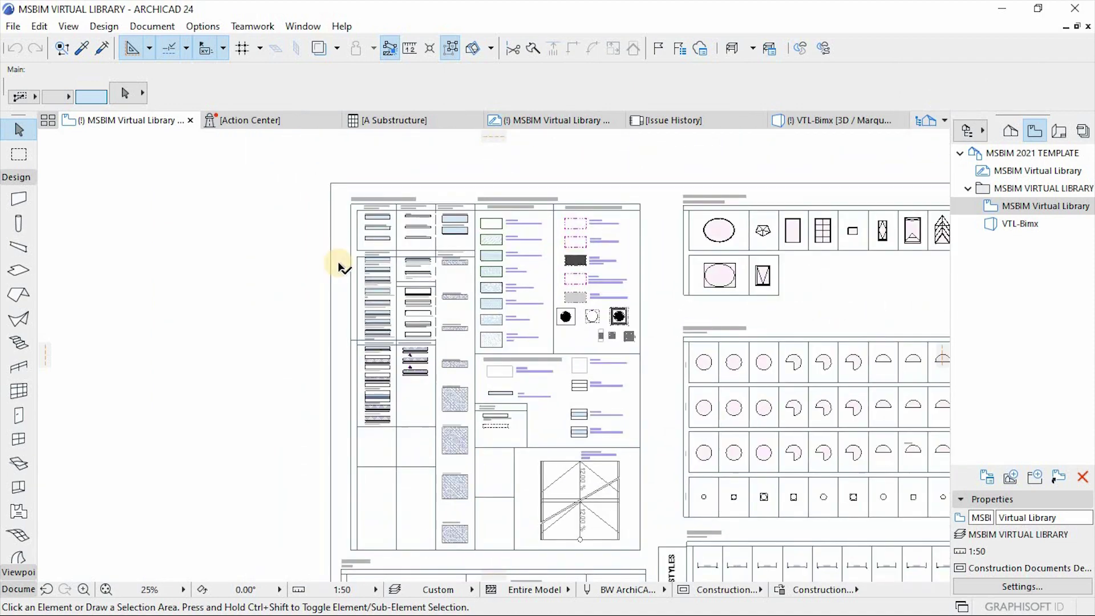
pyautogui.scroll(-4, 251, 228)
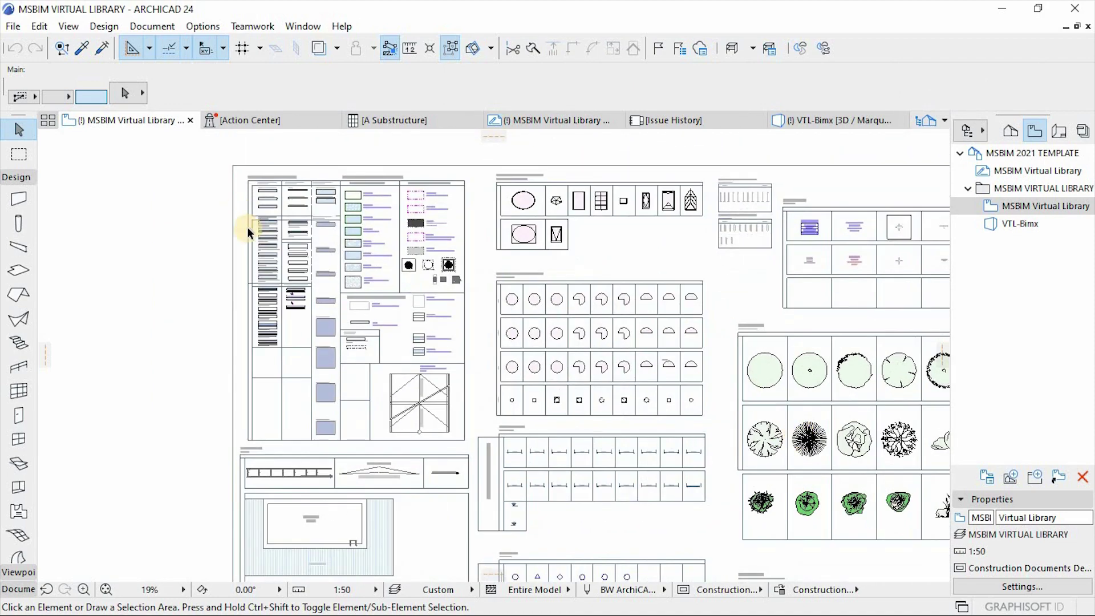
pyautogui.scroll(-3, 360, 262)
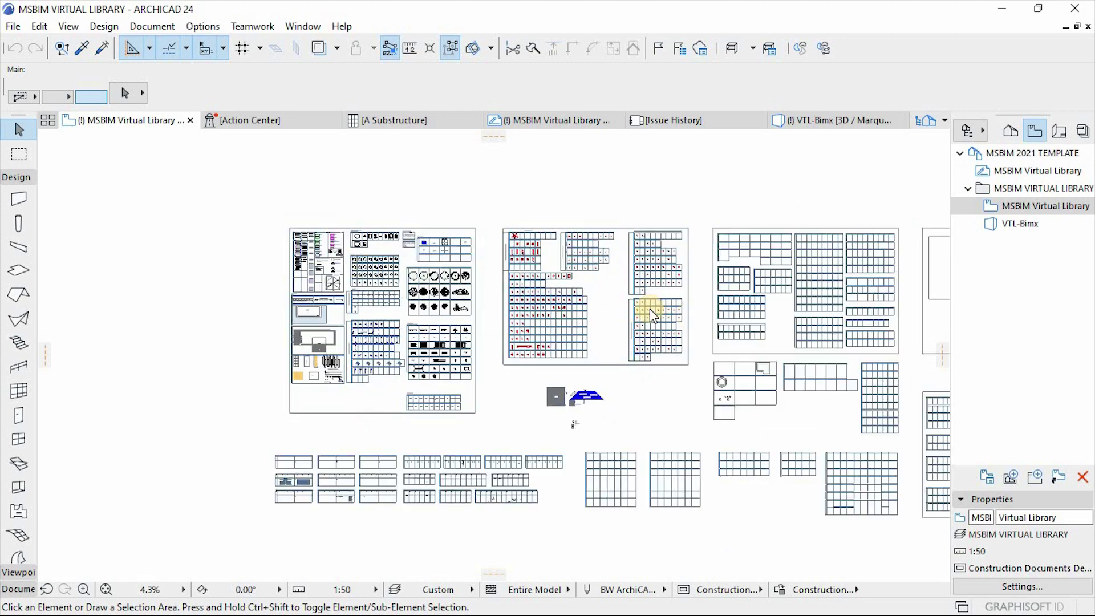
pyautogui.scroll(-2, 621, 320)
pyautogui.scroll(2, 879, 309)
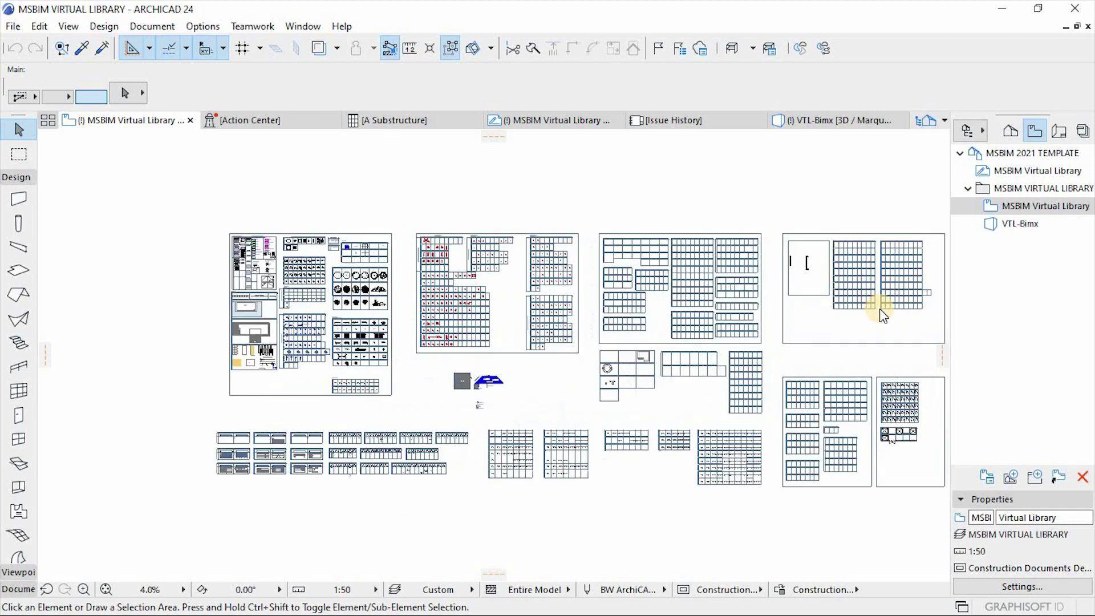
pyautogui.scroll(1, 878, 307)
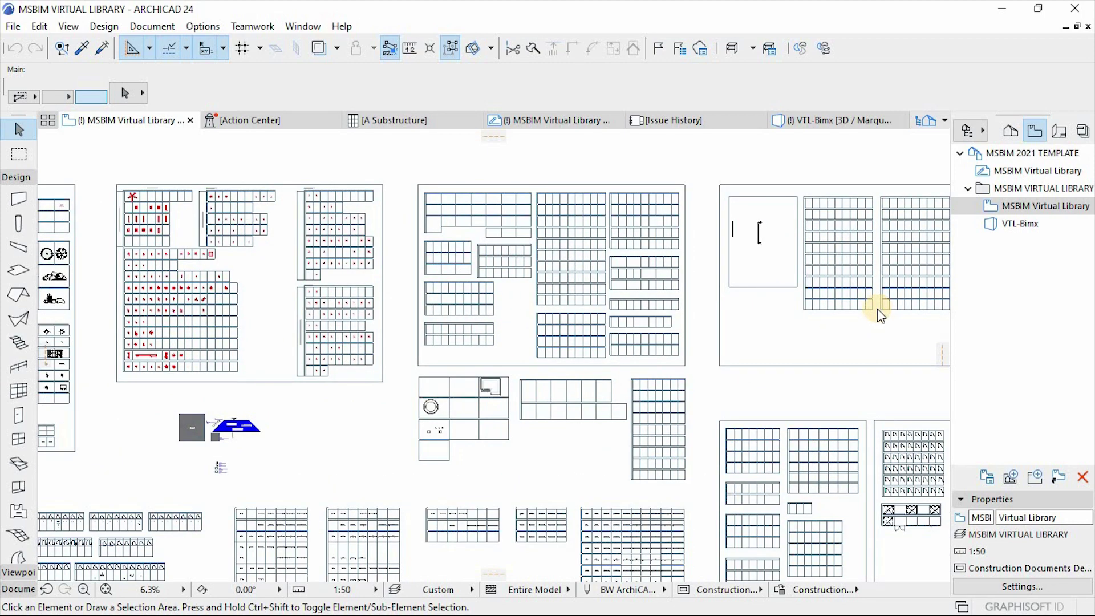
pyautogui.scroll(-3, 725, 240)
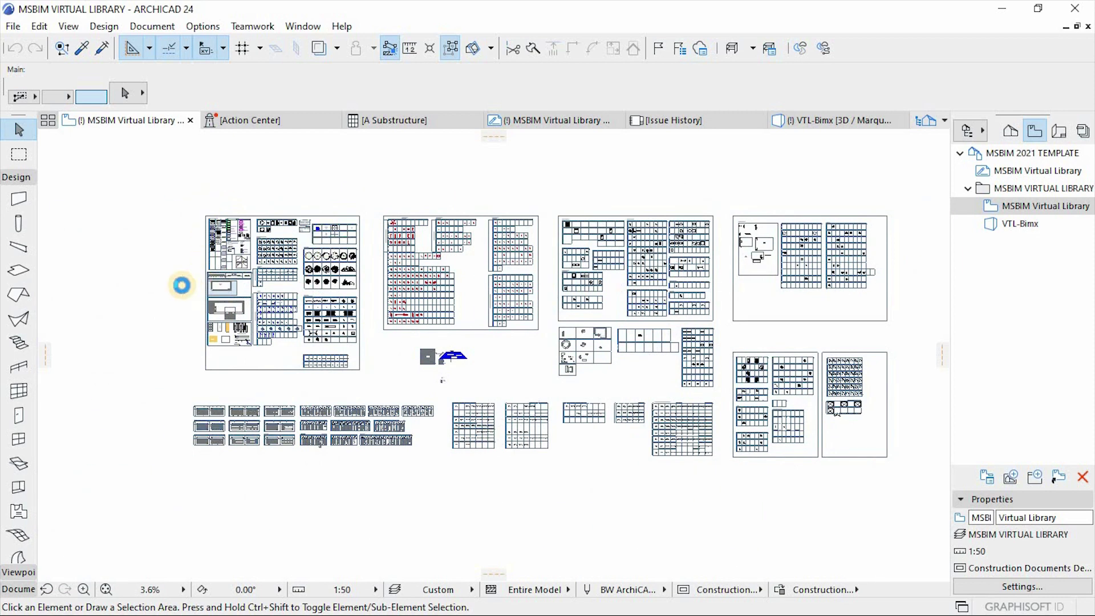
# - Examine the B2010 Exterior Walls and Substructure & Sitework boards of the virtual library up close
pyautogui.scroll(2, 188, 272)
pyautogui.scroll(2, 188, 272)
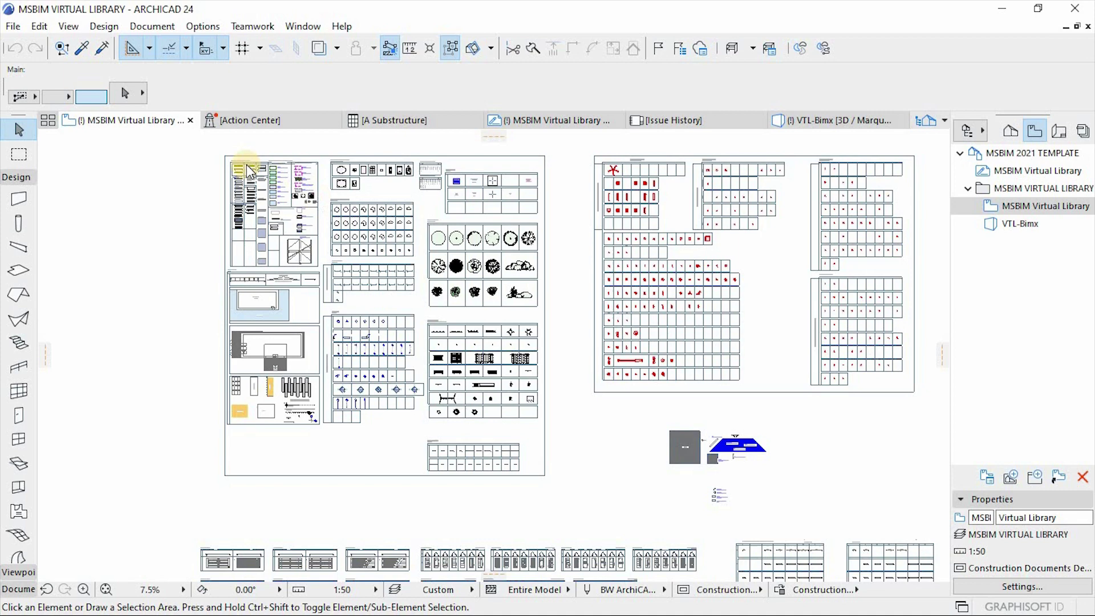
pyautogui.scroll(3, 246, 165)
pyautogui.scroll(4, 246, 167)
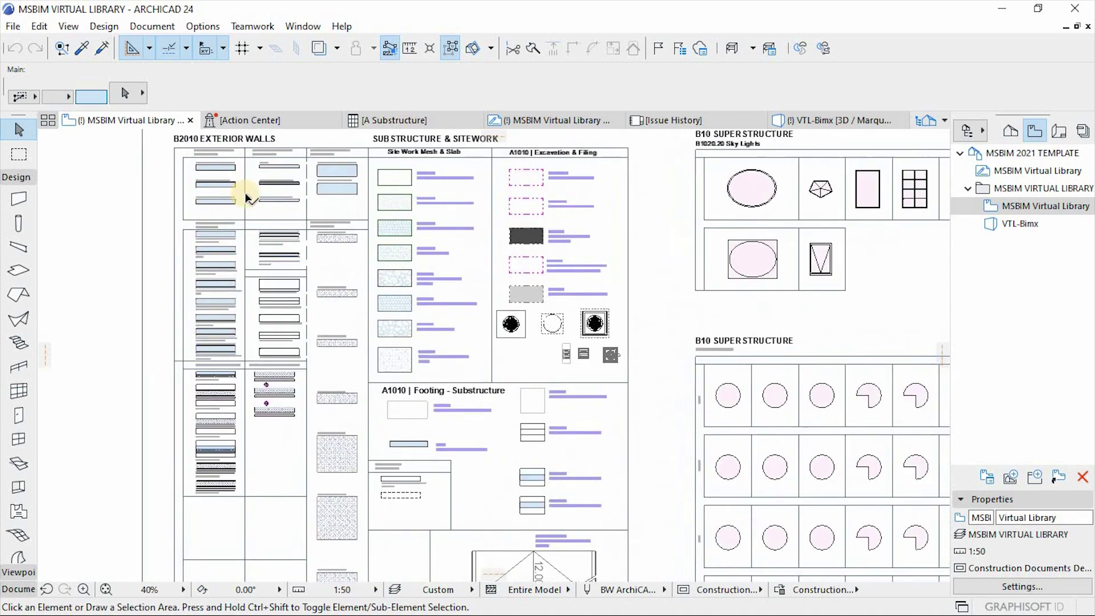
pyautogui.scroll(2, 246, 196)
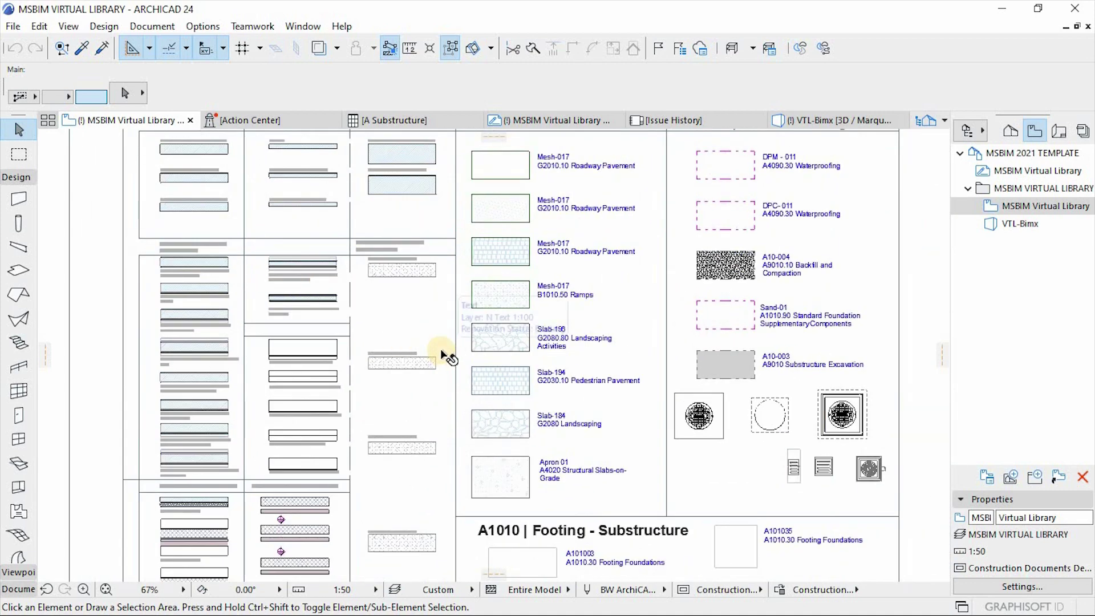
pyautogui.scroll(-2, 433, 336)
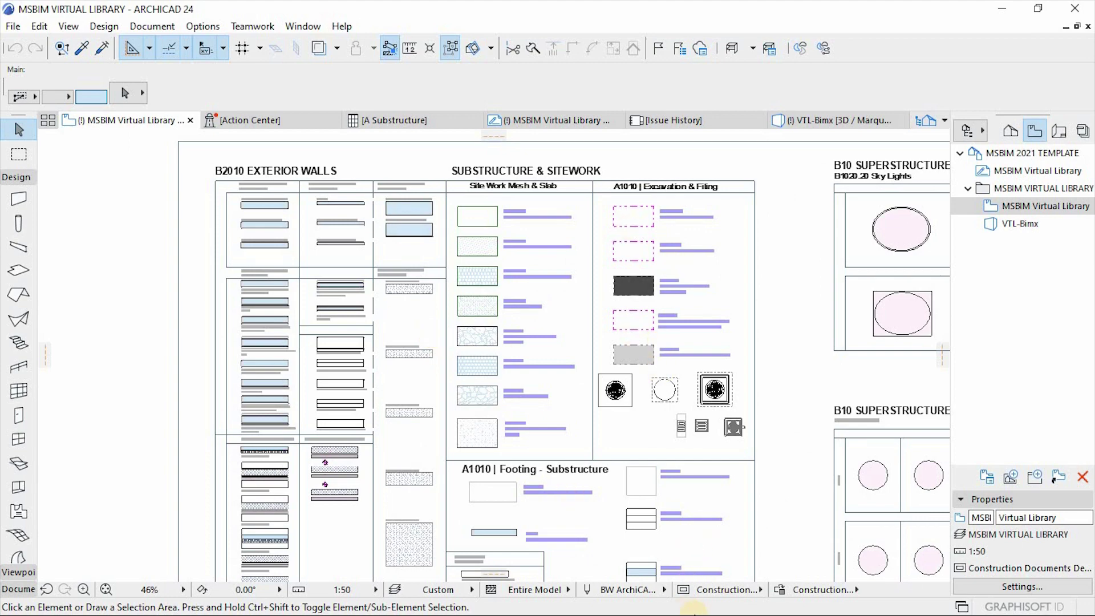
# - Switch to the MSBIM 2021 BOQ workbook in Excel and view the Cost_Summary_(2) sheet down to its totals
pyautogui.press('super')
pyautogui.click(647, 603)
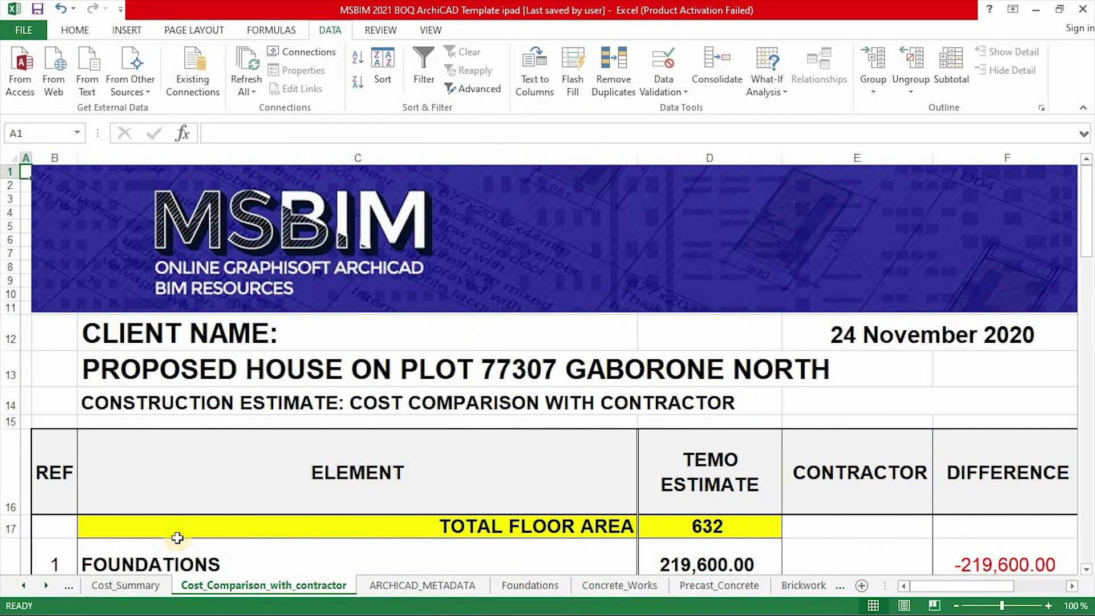
pyautogui.click(24, 585)
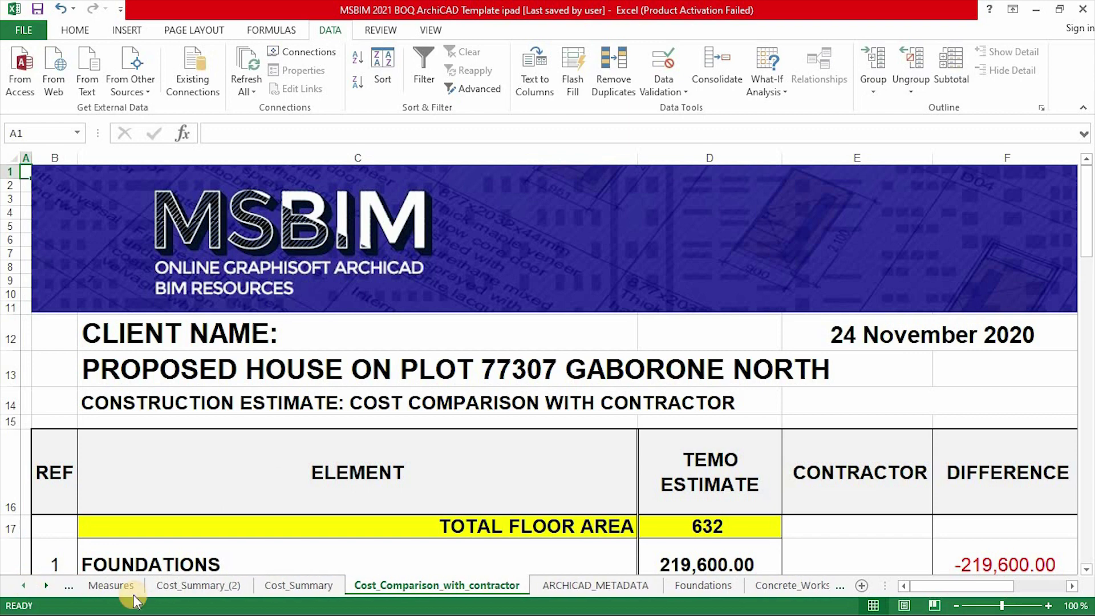
pyautogui.click(178, 585)
pyautogui.scroll(-5, 534, 340)
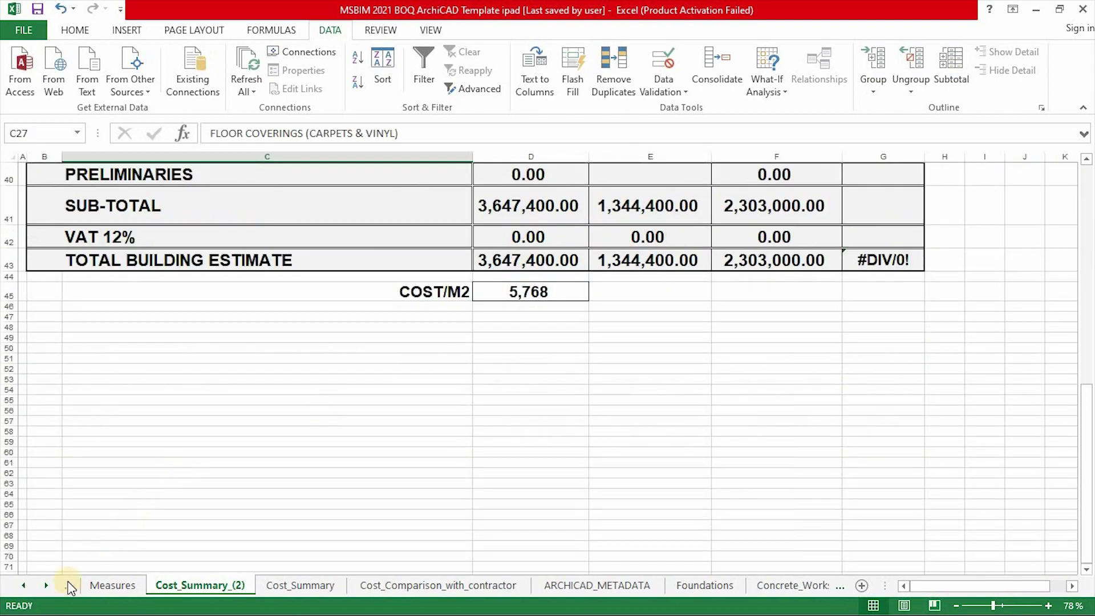
# - Show the Cover_Page sheet and read it through to the Prepared By block
pyautogui.click(24, 585)
pyautogui.click(111, 585)
pyautogui.scroll(3, 448, 338)
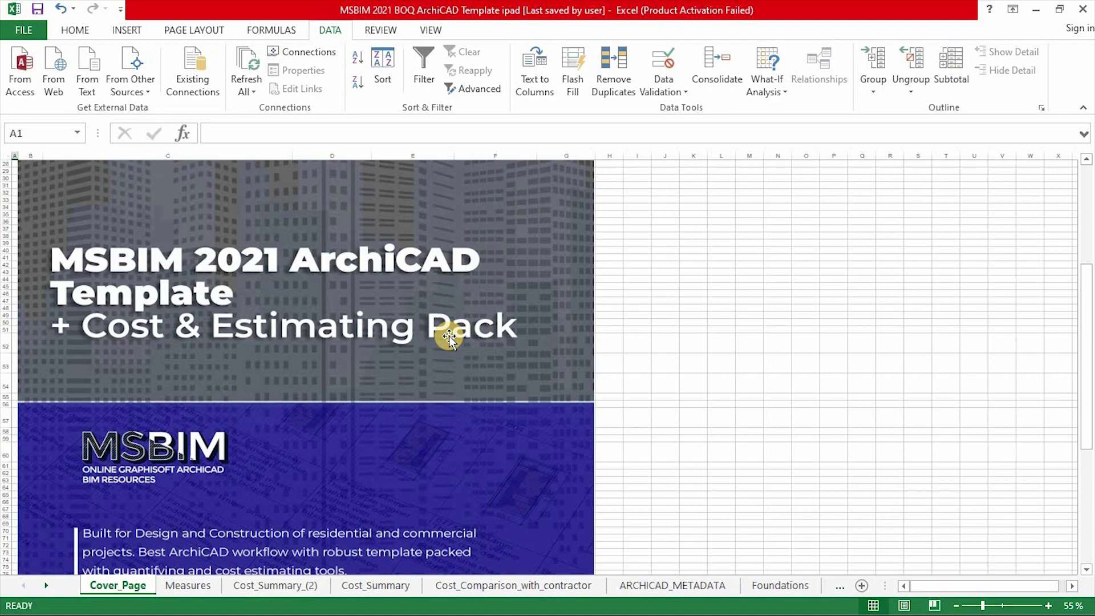
pyautogui.scroll(2, 450, 342)
pyautogui.scroll(-15, 489, 378)
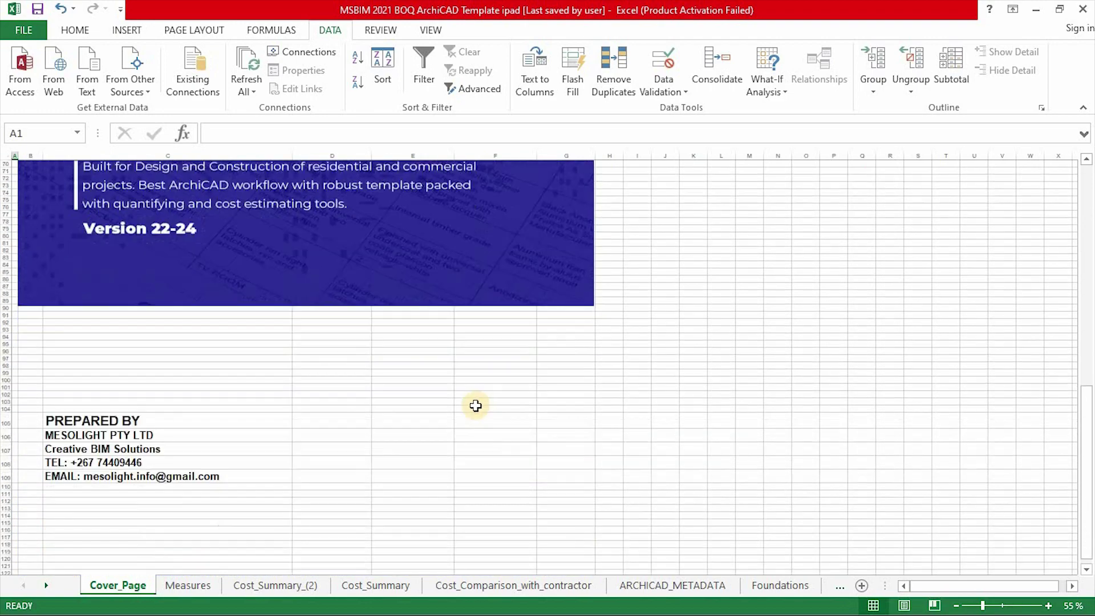
pyautogui.scroll(5, 342, 433)
# - Return to the Cost_Summary_(2) sheet and review the total amount, material and labour columns from the heading to the building estimate
pyautogui.click(274, 585)
pyautogui.scroll(5, 542, 354)
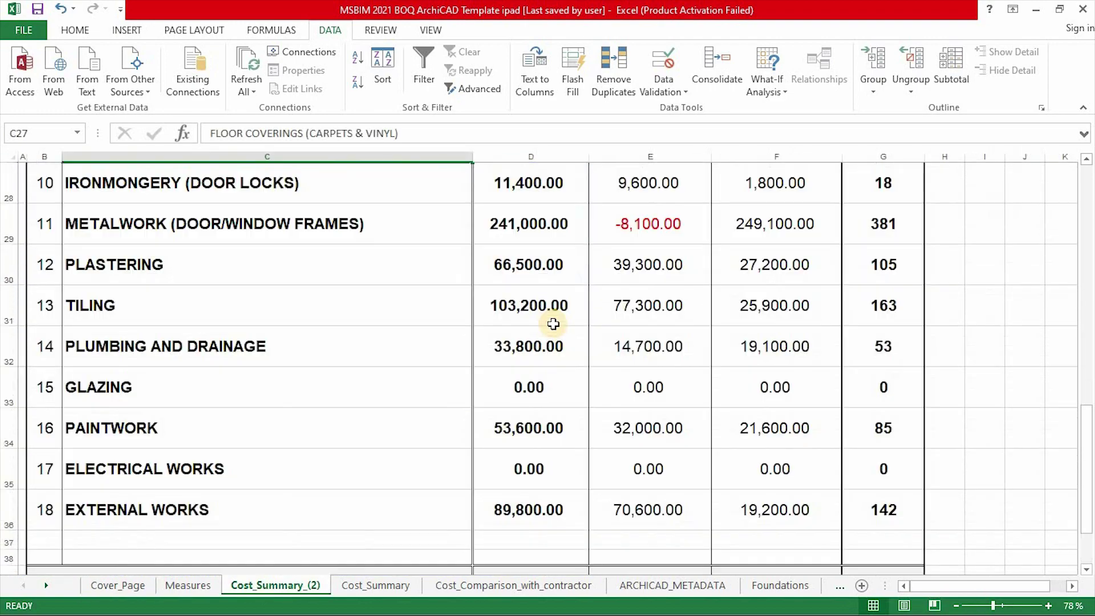
pyautogui.scroll(9, 553, 324)
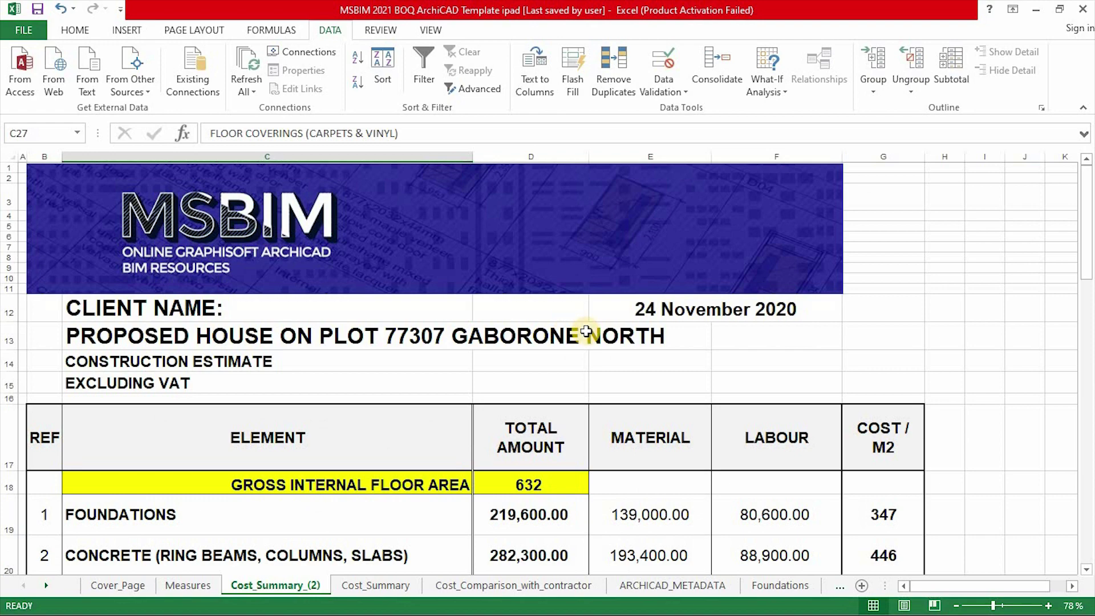
pyautogui.scroll(-6, 593, 336)
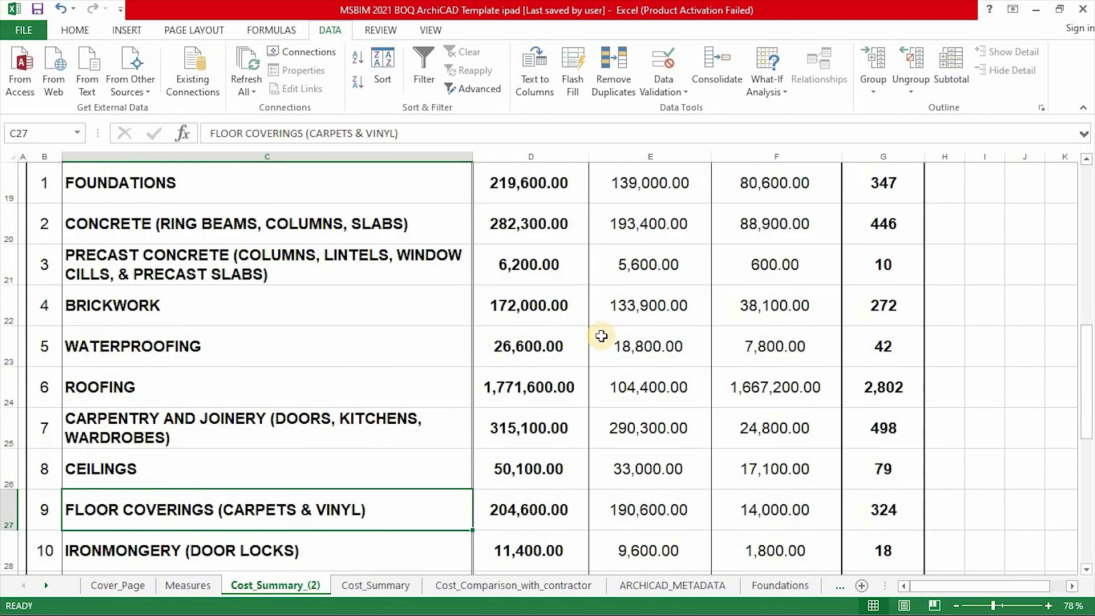
pyautogui.scroll(2, 601, 335)
pyautogui.scroll(-2, 456, 328)
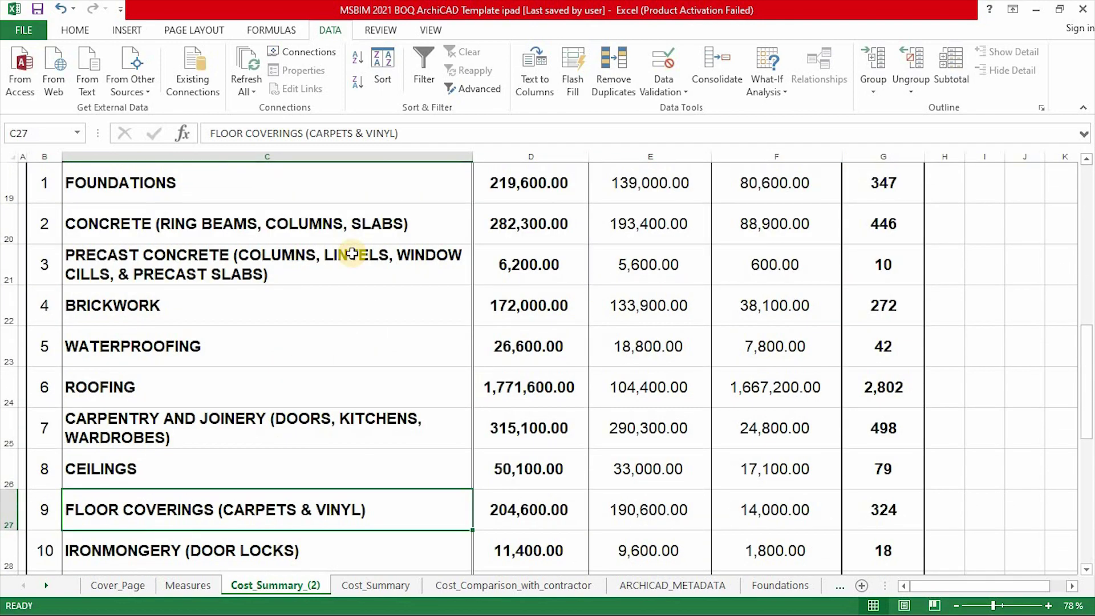
pyautogui.scroll(-6, 579, 383)
pyautogui.scroll(1, 692, 401)
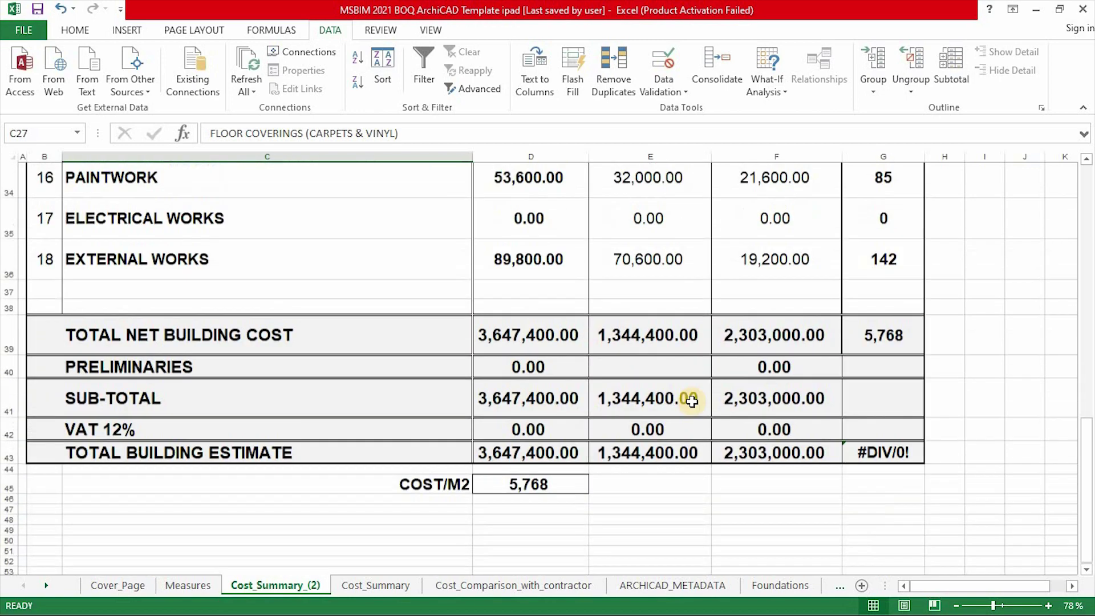
pyautogui.scroll(9, 557, 416)
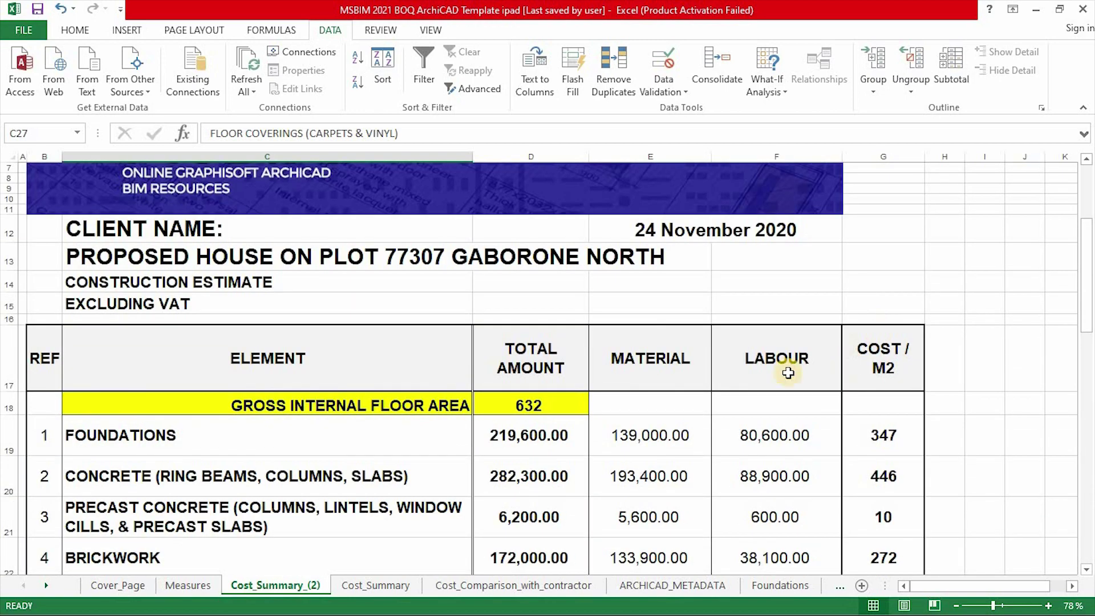
# - Go through the cost summary's element list from Foundations to External Works, selecting the Metalwork (Door/Window Frames) entry along the way
pyautogui.scroll(-5, 741, 328)
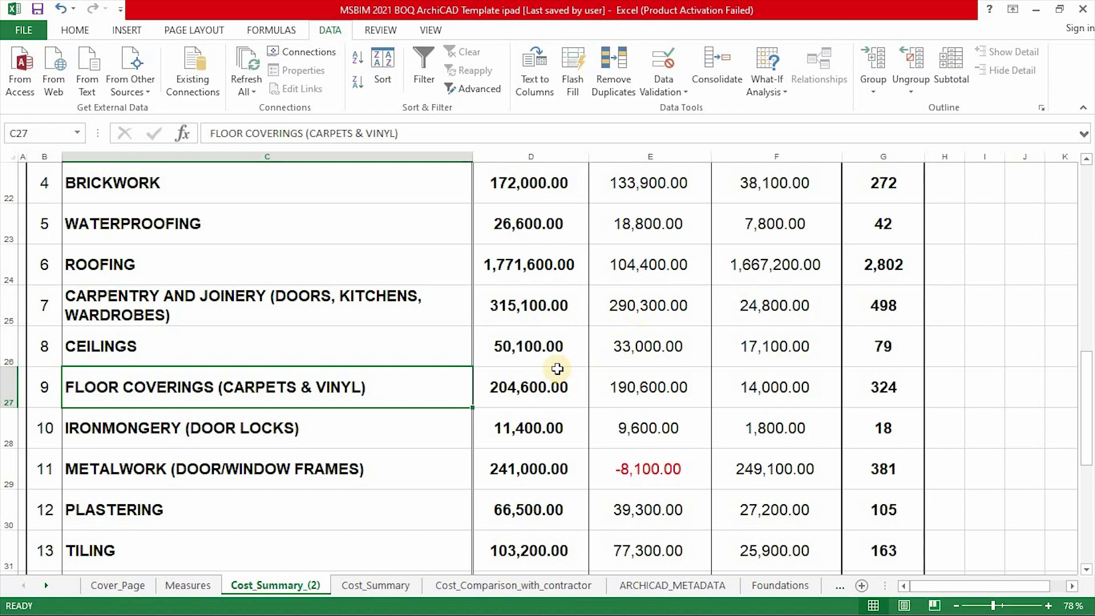
pyautogui.scroll(1, 152, 293)
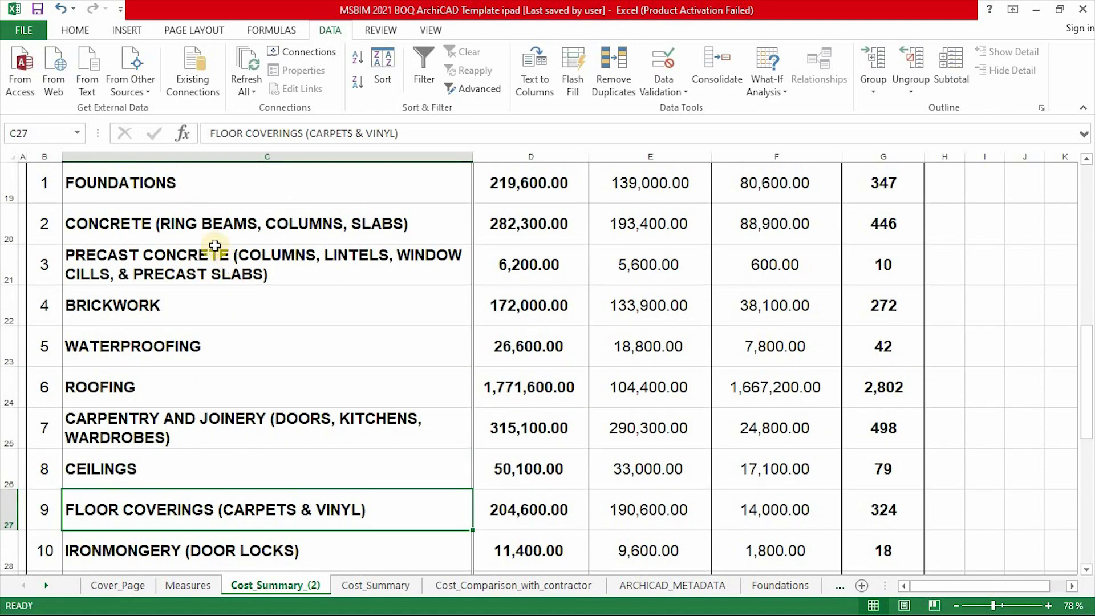
pyautogui.scroll(-2, 205, 263)
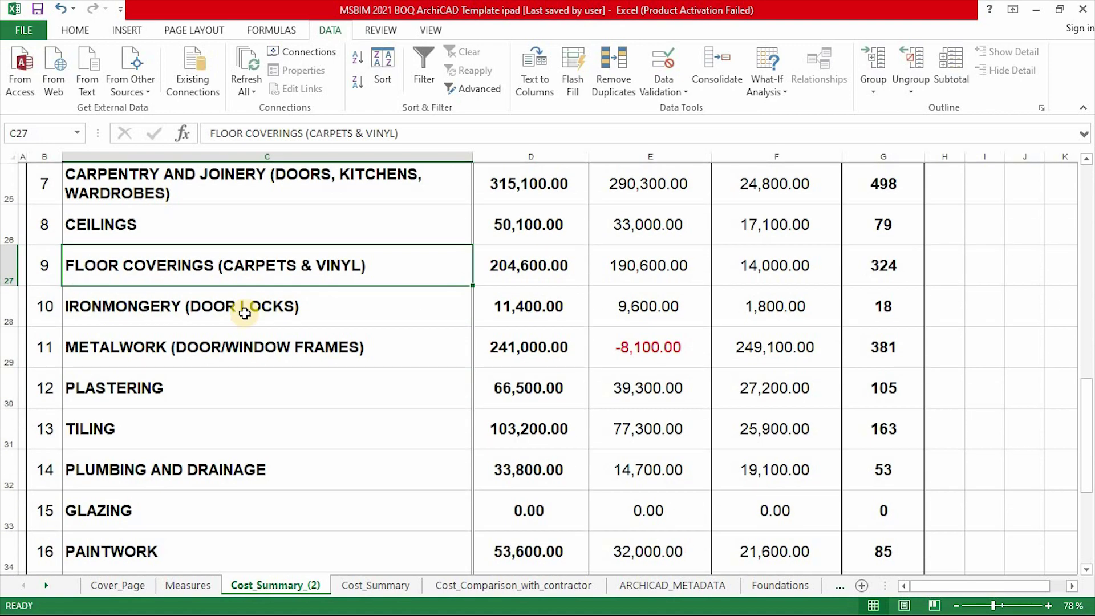
pyautogui.click(188, 352)
pyautogui.scroll(-2, 183, 416)
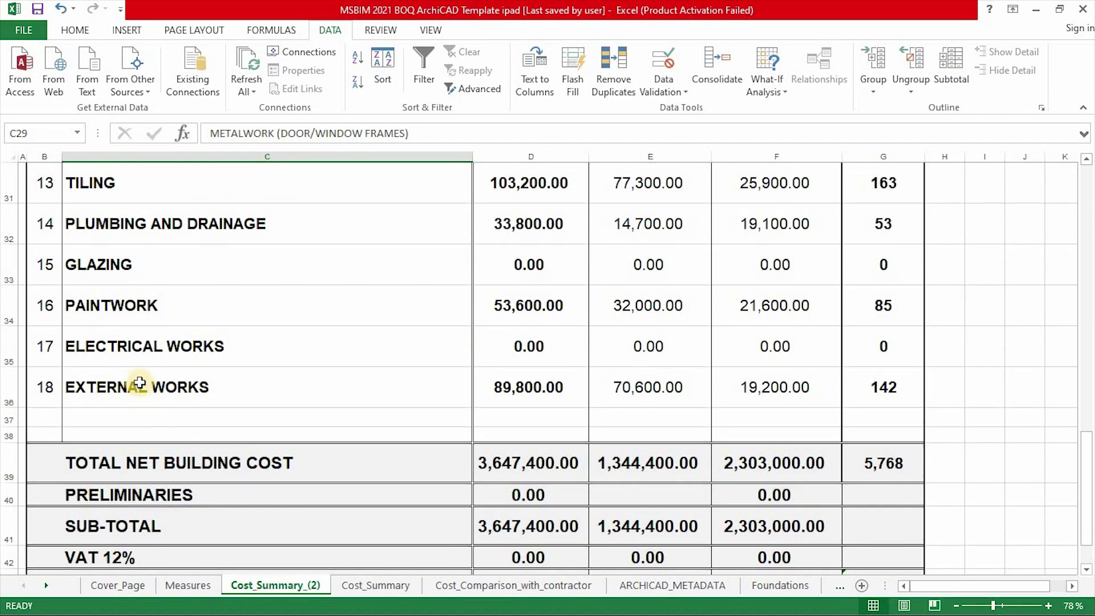
pyautogui.scroll(3, 142, 382)
pyautogui.scroll(-2, 220, 344)
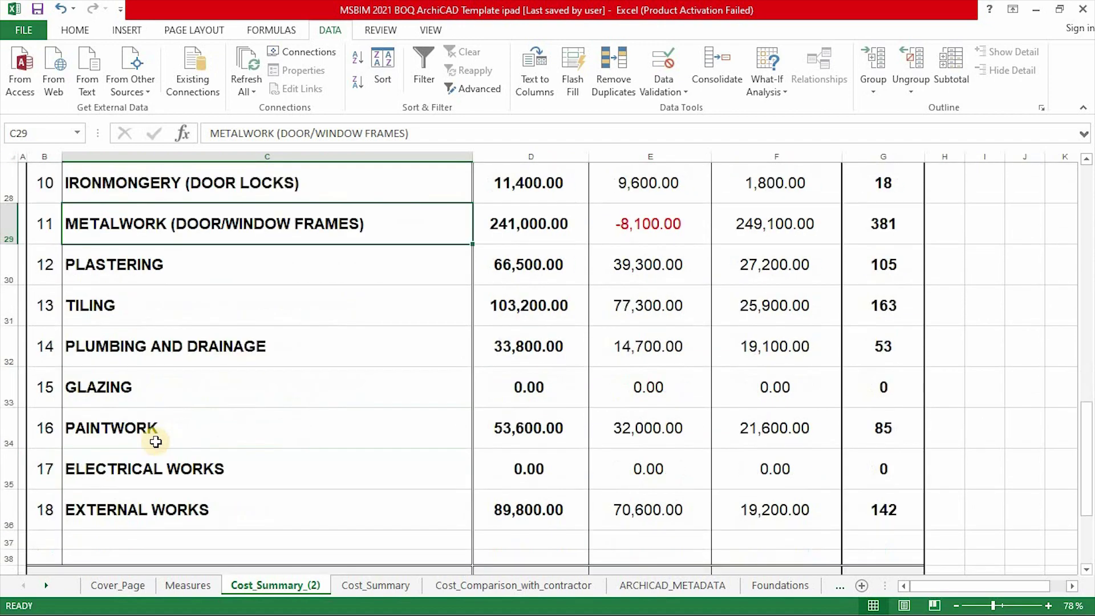
# - Show the ARCHICAD_METADATA sheet at 48% zoom and look over its Substructure Data and Shell Data tables
pyautogui.scroll(-1, 298, 423)
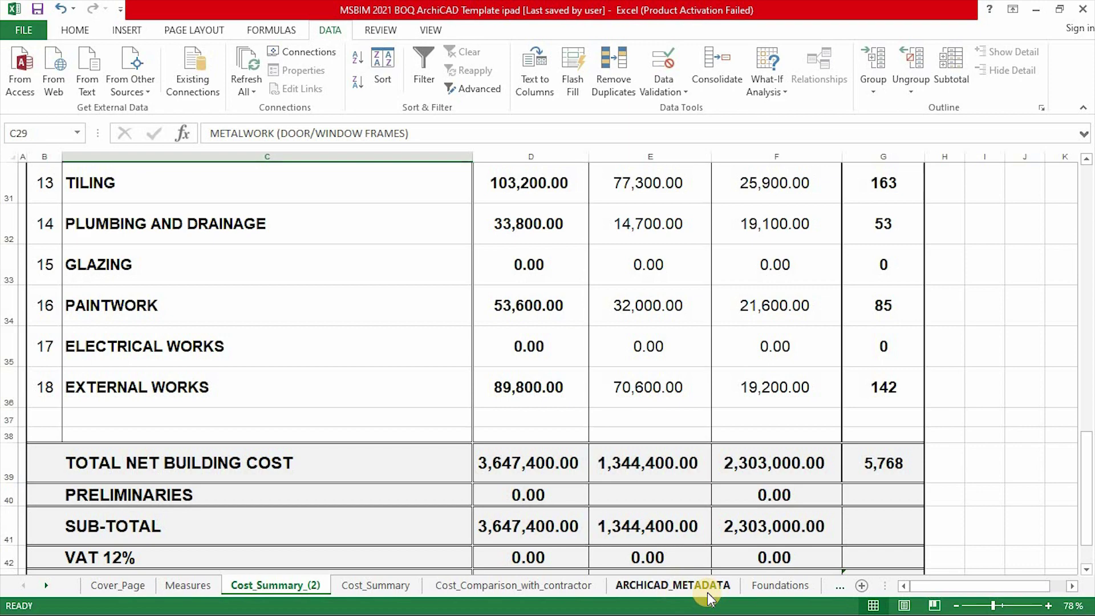
pyautogui.click(679, 587)
pyautogui.scroll(5, 599, 365)
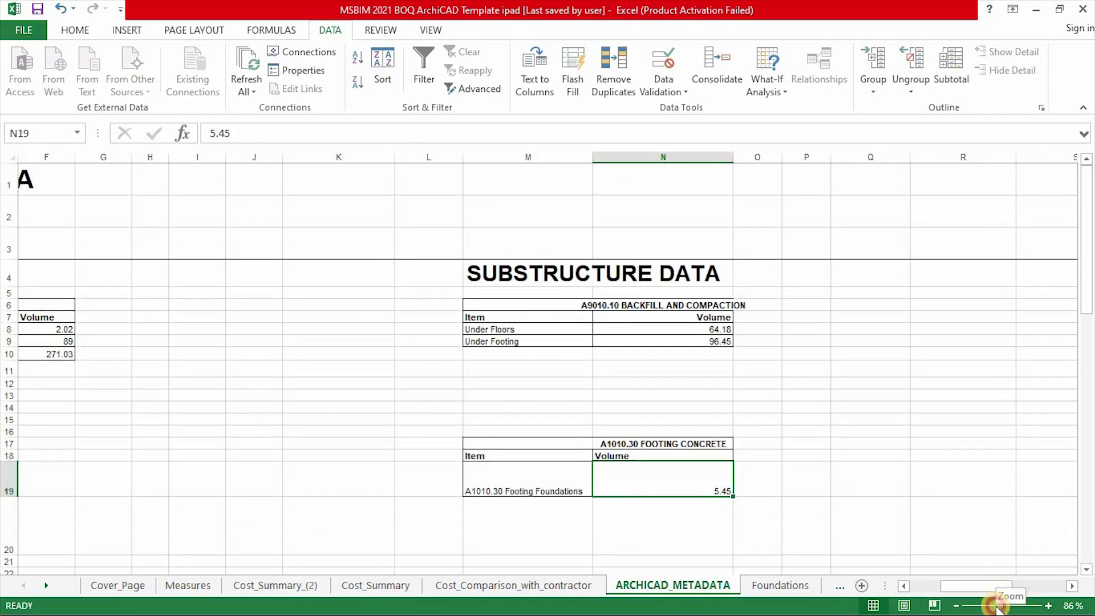
pyautogui.moveTo(995, 607); pyautogui.dragTo(979, 607)
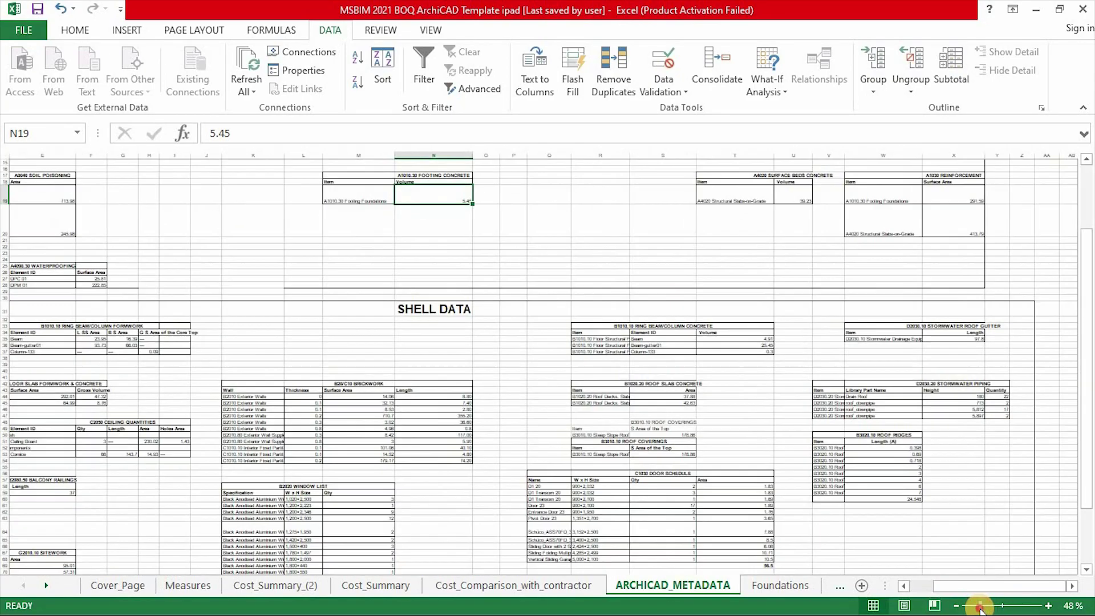
pyautogui.scroll(5, 860, 450)
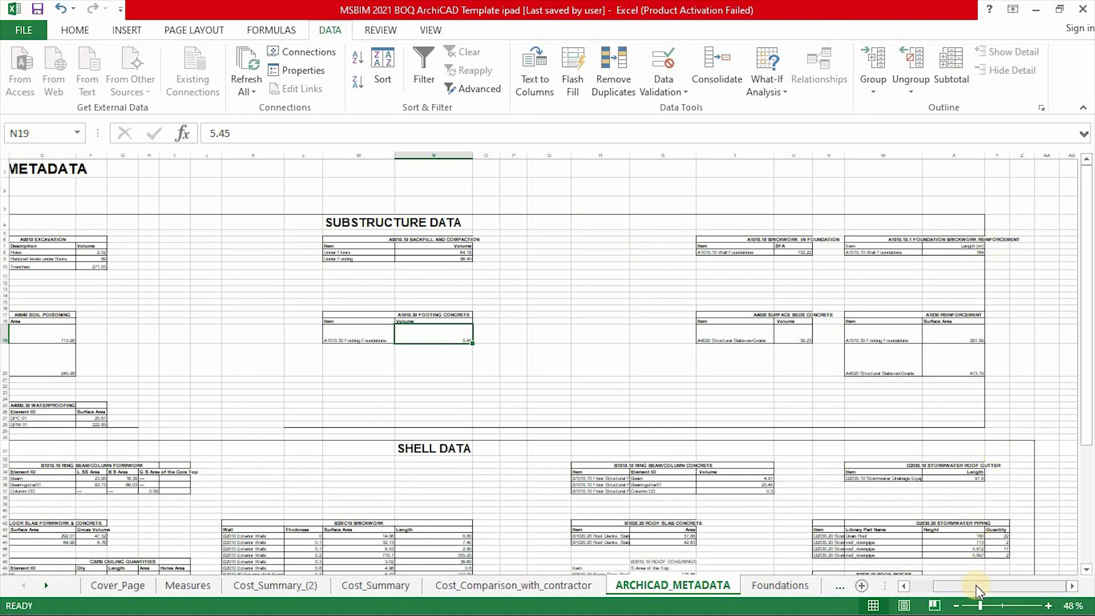
pyautogui.click(1002, 588)
pyautogui.moveTo(1002, 589); pyautogui.dragTo(978, 593)
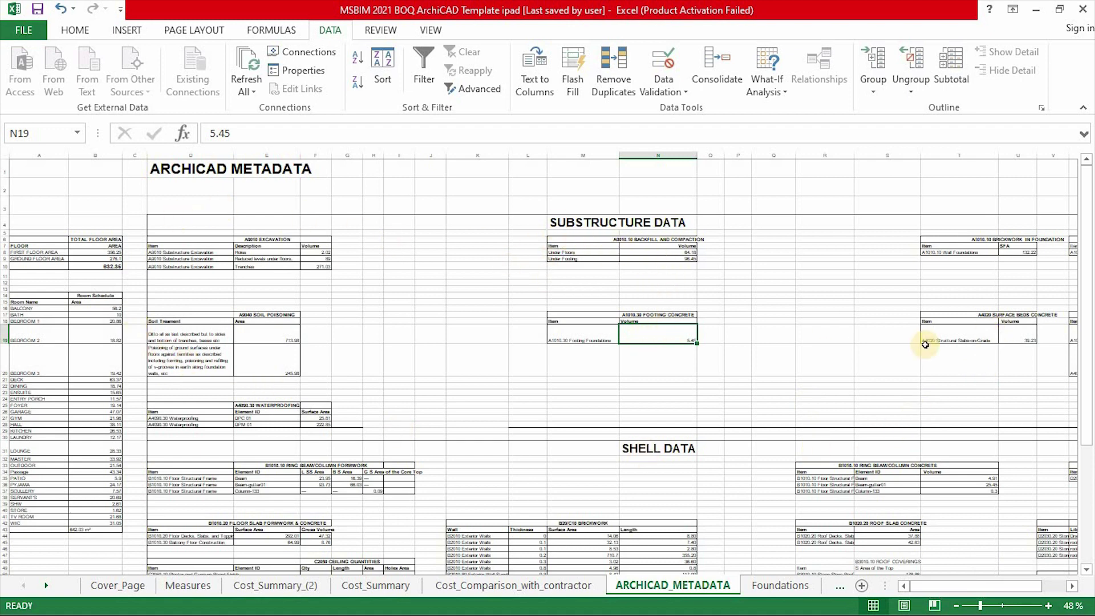
# - Enlarge the metadata sheet to 64% and view its floor area, room schedule and excavation tables
pyautogui.click(979, 604)
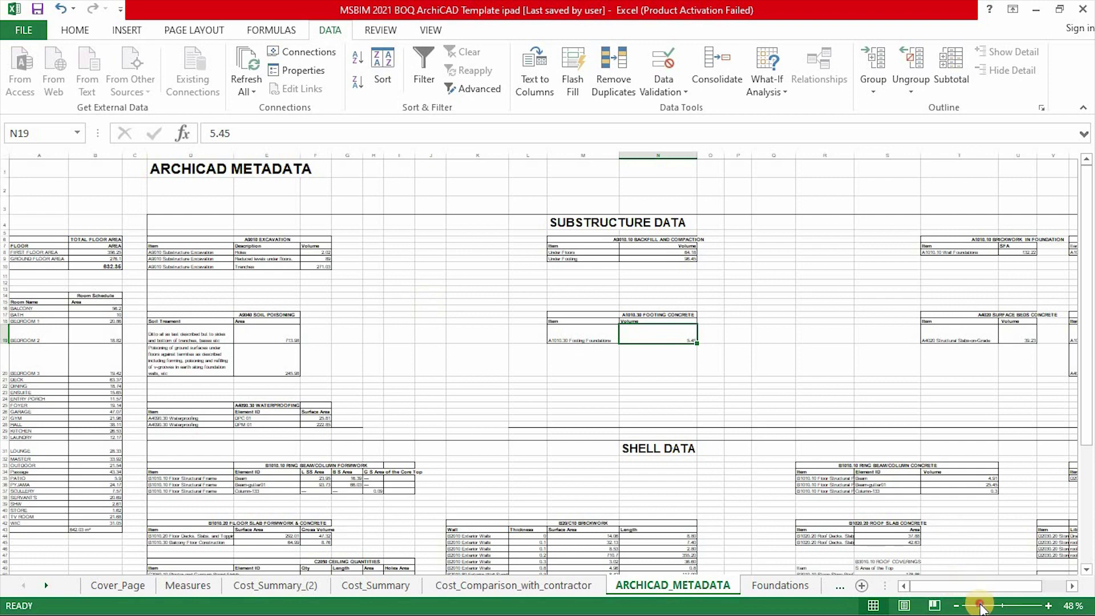
pyautogui.moveTo(981, 606); pyautogui.dragTo(989, 606)
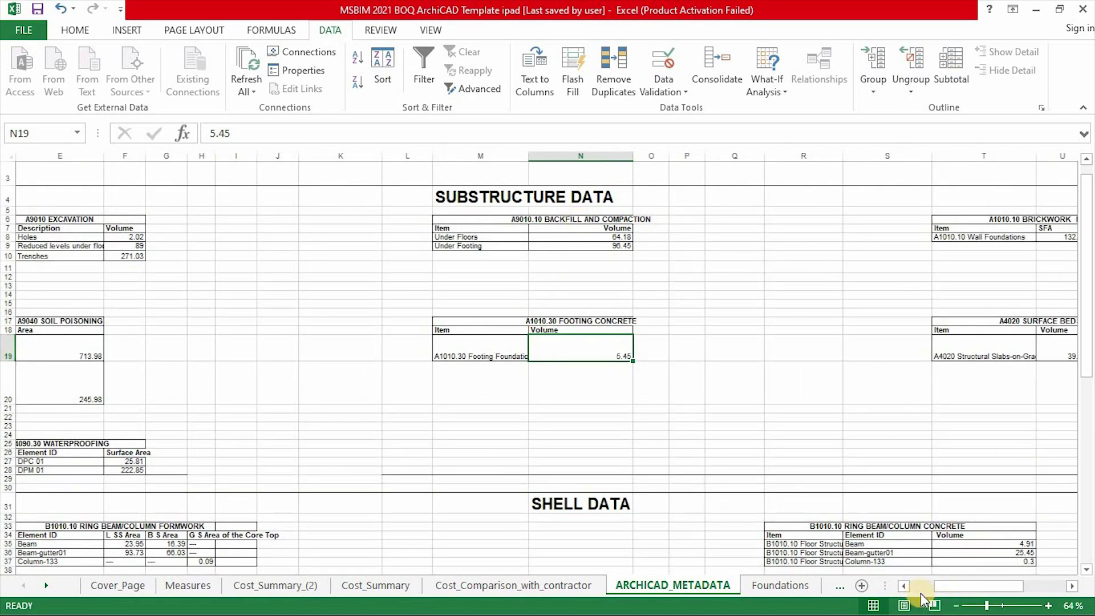
pyautogui.moveTo(963, 586); pyautogui.dragTo(928, 594)
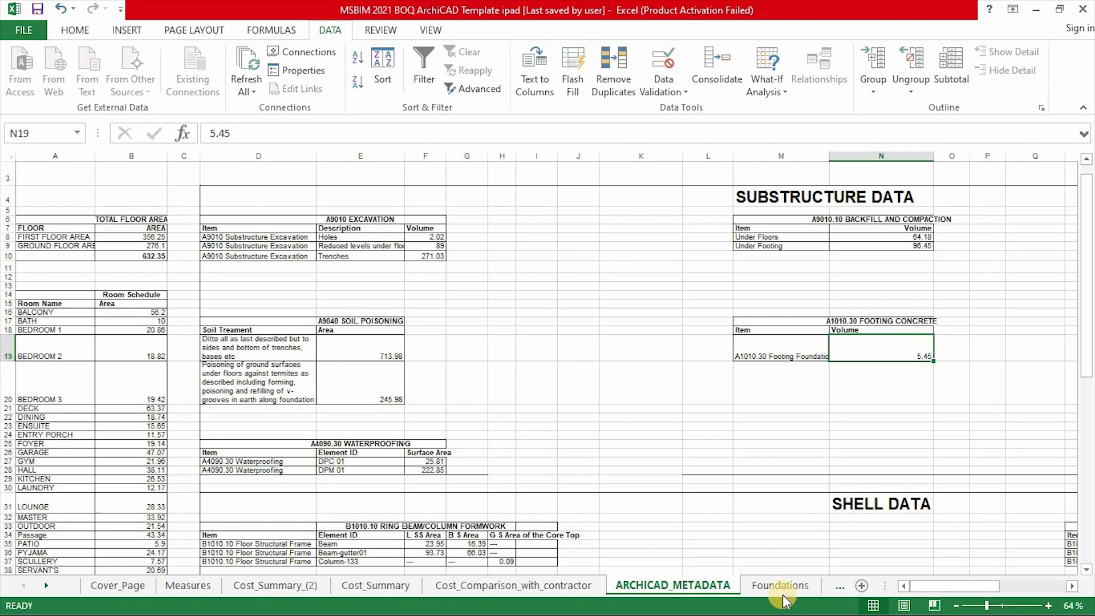
# - Page through the bill sheets one after another, from Foundations through Waterproofing and Ironmongery to Glazing
pyautogui.click(838, 586)
pyautogui.click(838, 586)
pyautogui.click(838, 586)
pyautogui.click(838, 586)
pyautogui.click(838, 586)
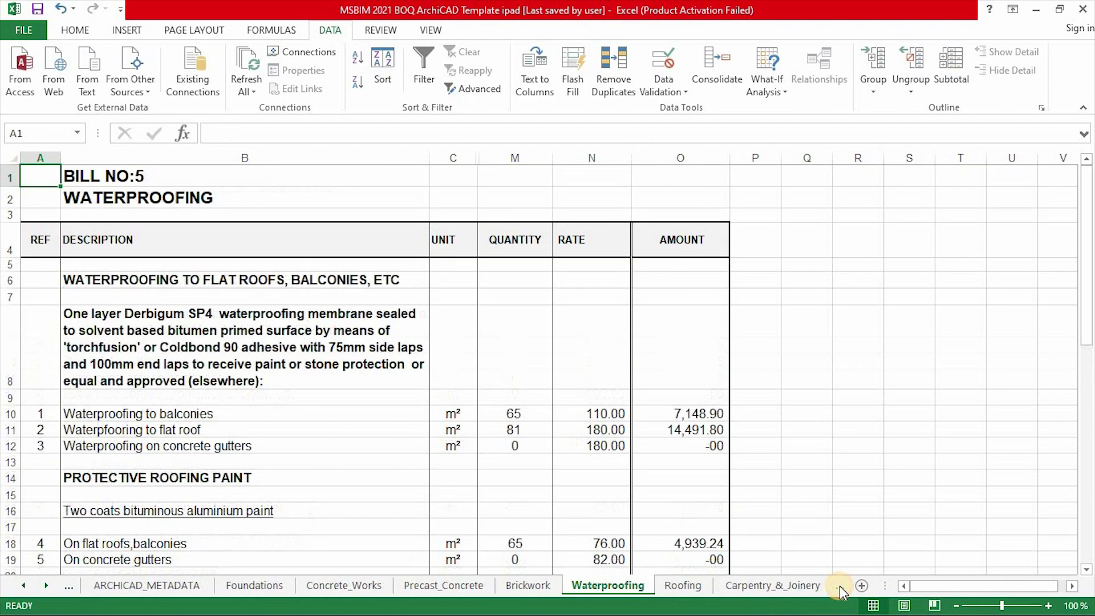
pyautogui.click(838, 586)
pyautogui.click(838, 586)
pyautogui.click(838, 586)
pyautogui.click(838, 586)
pyautogui.click(838, 586)
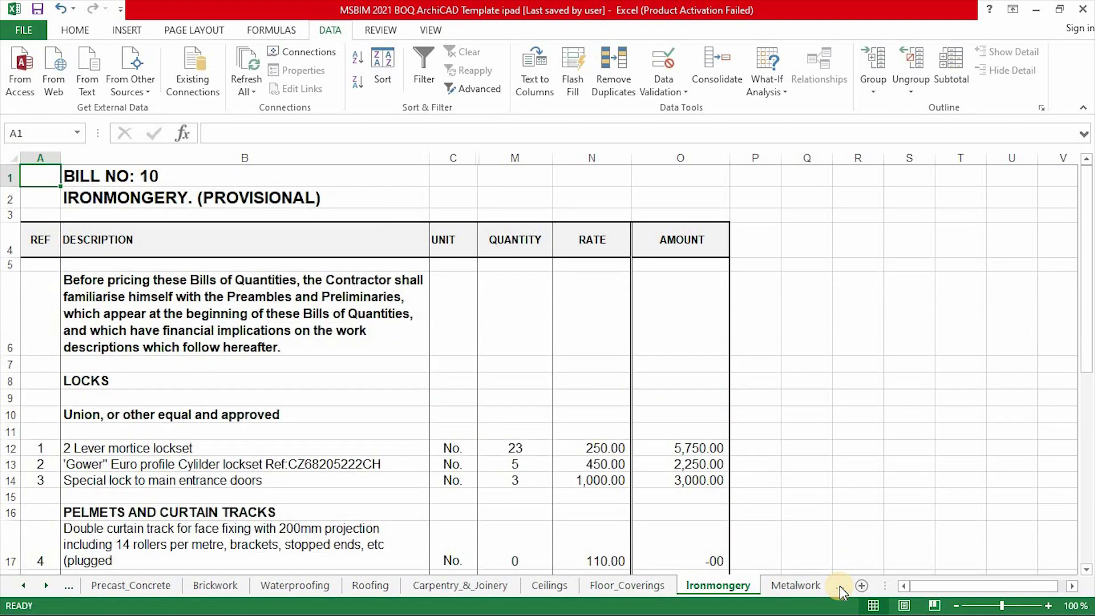
pyautogui.click(838, 586)
pyautogui.click(838, 586)
pyautogui.click(838, 586)
pyautogui.click(838, 586)
pyautogui.click(839, 586)
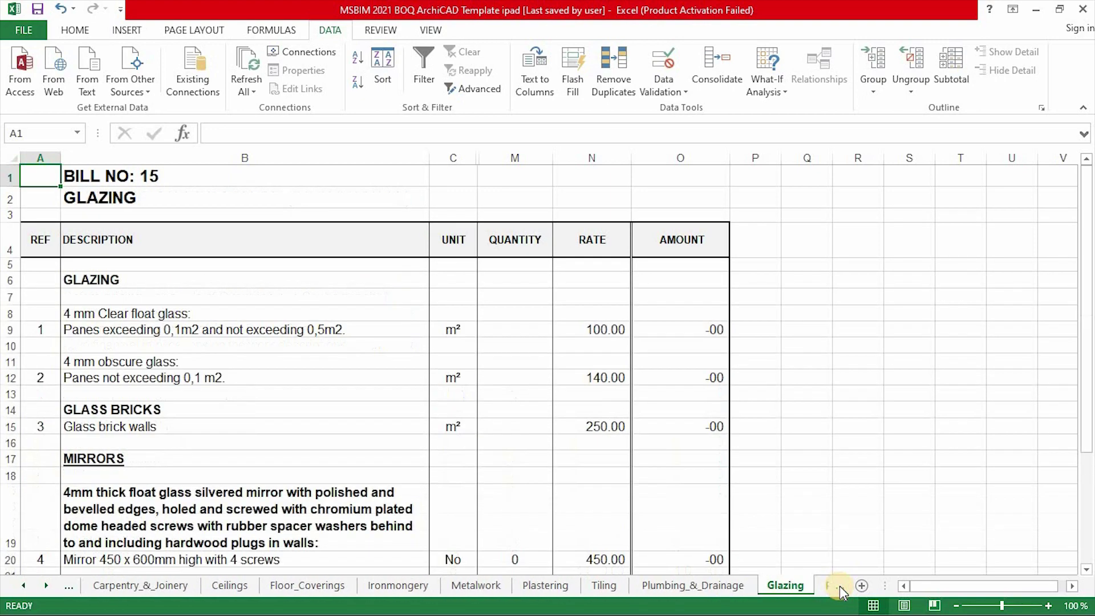
# - Go back through the workbook's sheets and open the Foundations bill to view its reinforced concrete strip footings quantity
pyautogui.click(28, 592)
pyautogui.click(28, 592)
pyautogui.click(29, 591)
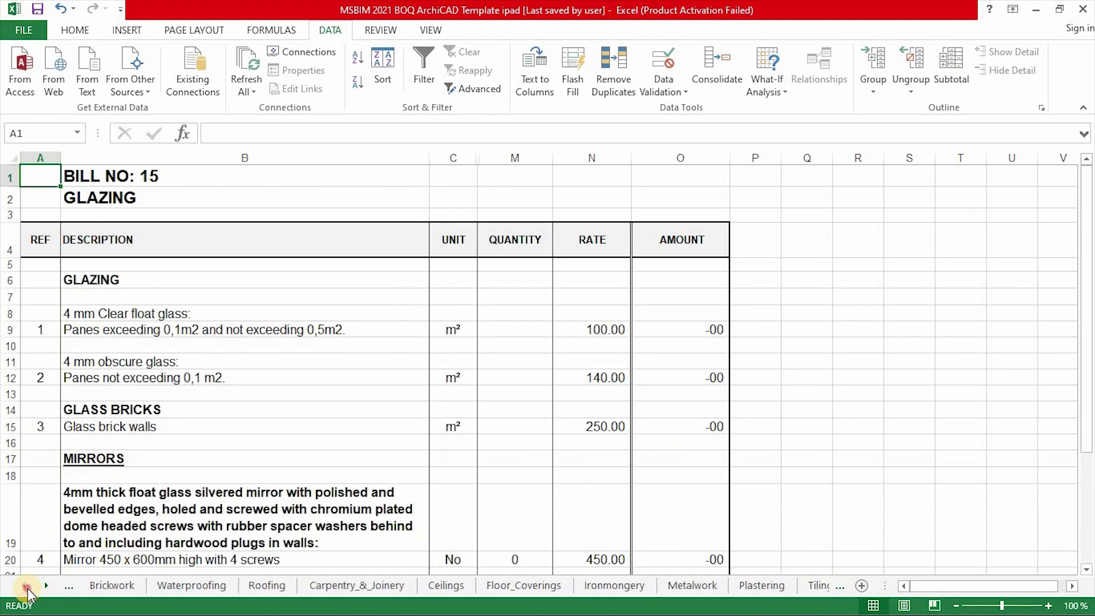
pyautogui.click(28, 592)
pyautogui.click(29, 592)
pyautogui.click(28, 592)
pyautogui.click(29, 592)
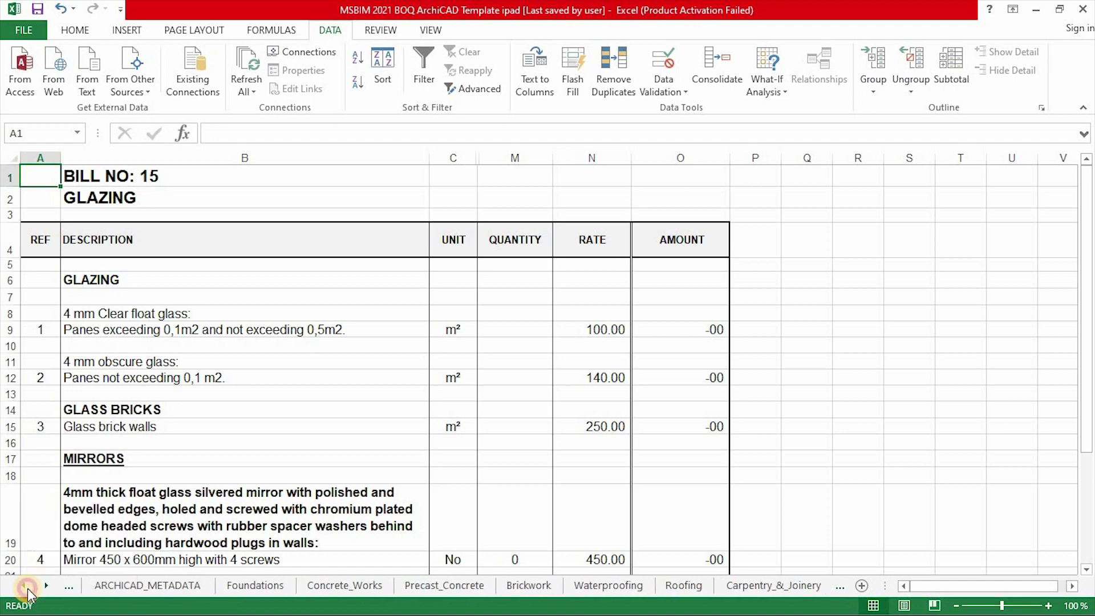
pyautogui.click(28, 591)
pyautogui.click(29, 591)
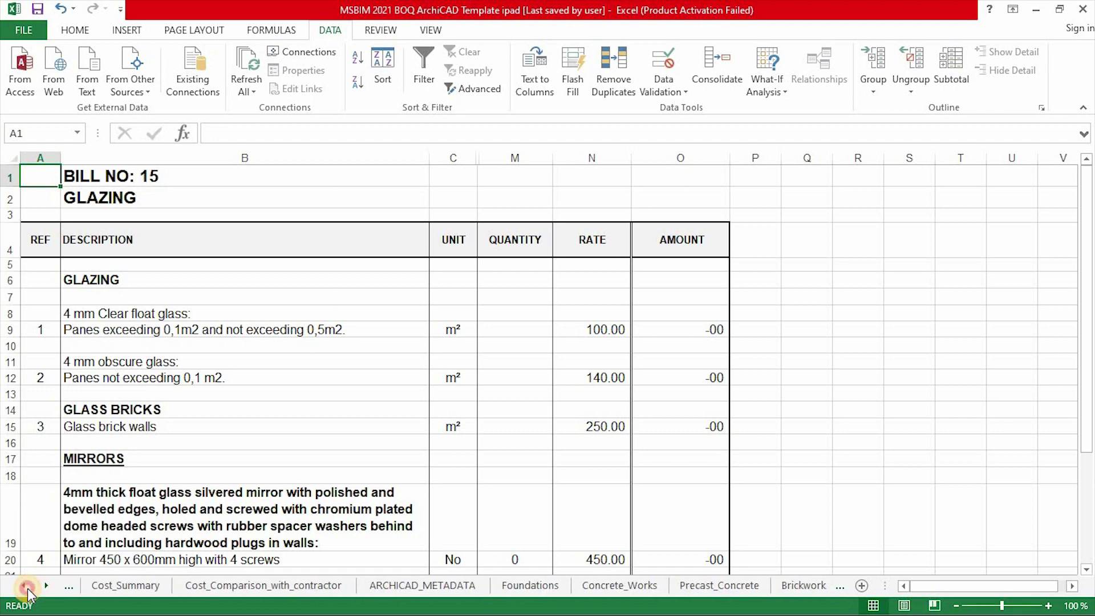
pyautogui.click(28, 591)
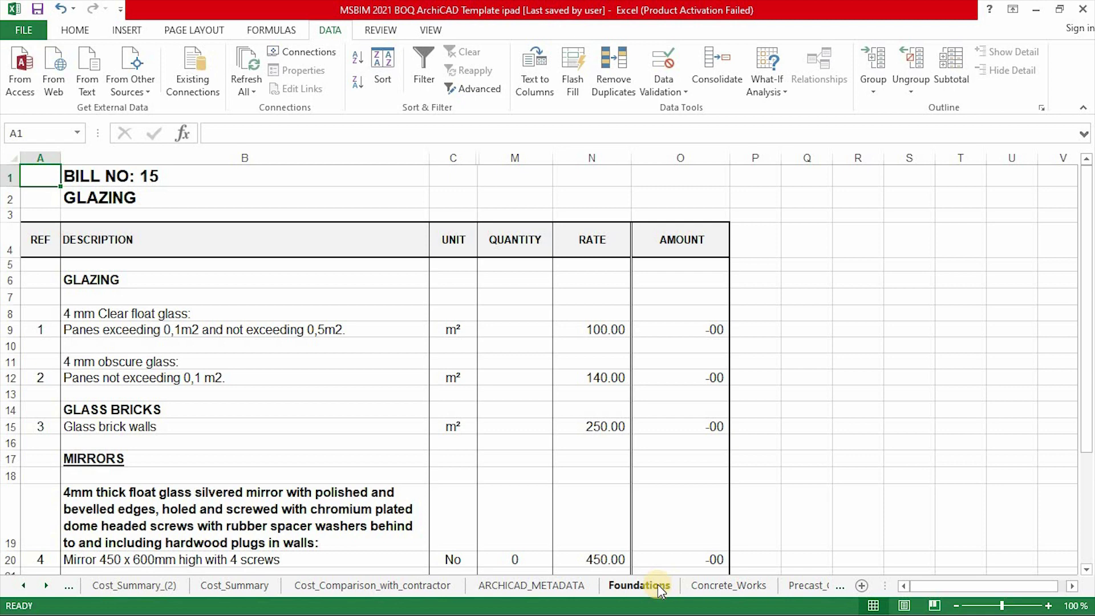
pyautogui.click(619, 589)
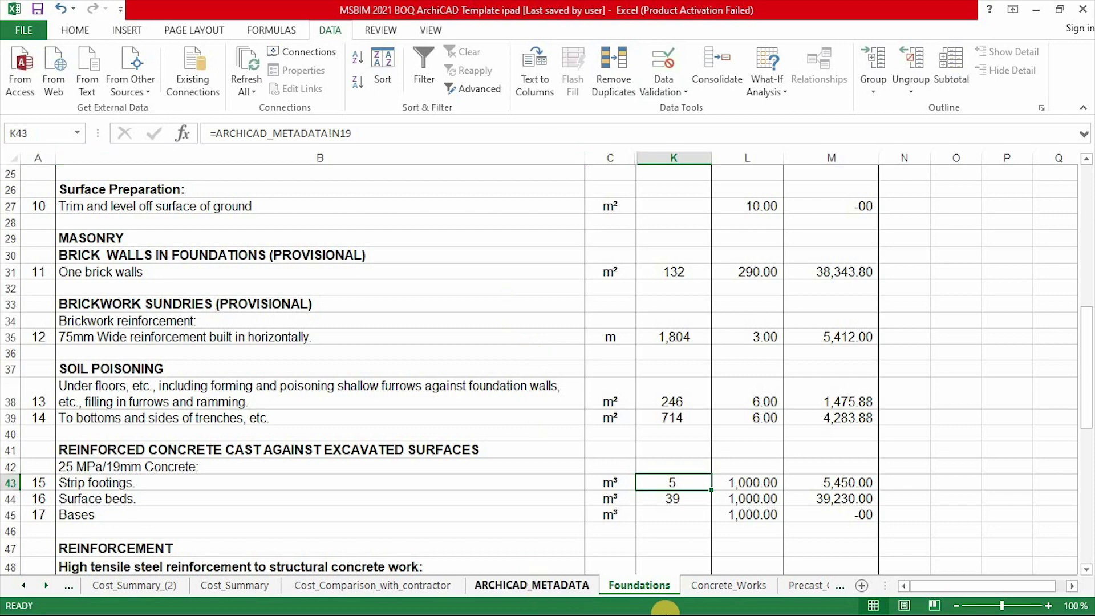
# - Switch to the MSBIM Virtual Library in ArchiCAD and look at the B2010 Exterior Walls and Site Work Mesh & Slab sections
pyautogui.press('super')
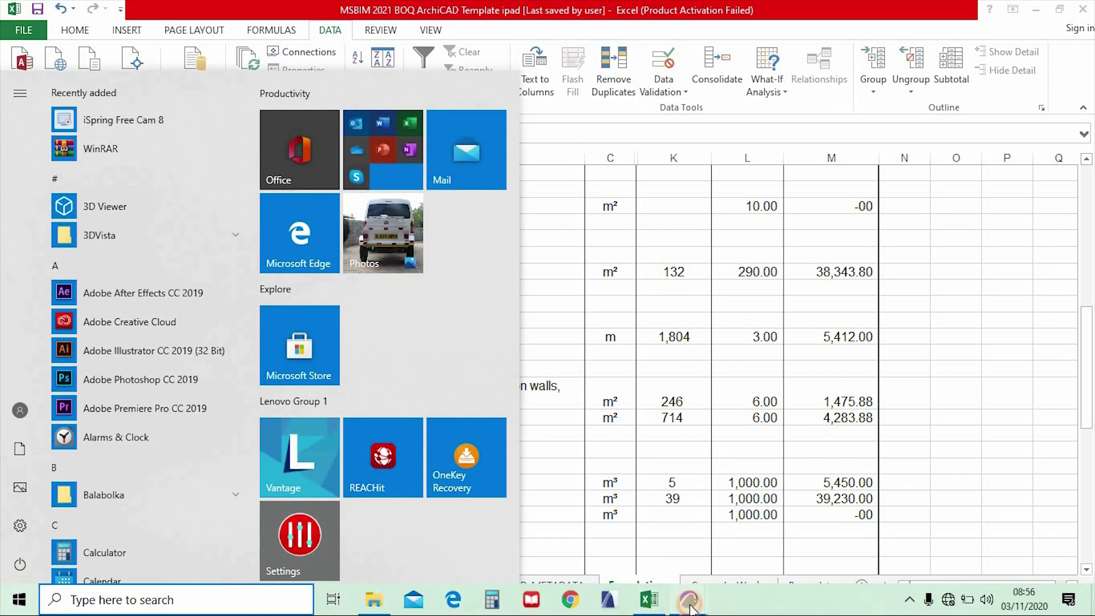
pyautogui.moveTo(690, 605)
pyautogui.click(627, 521)
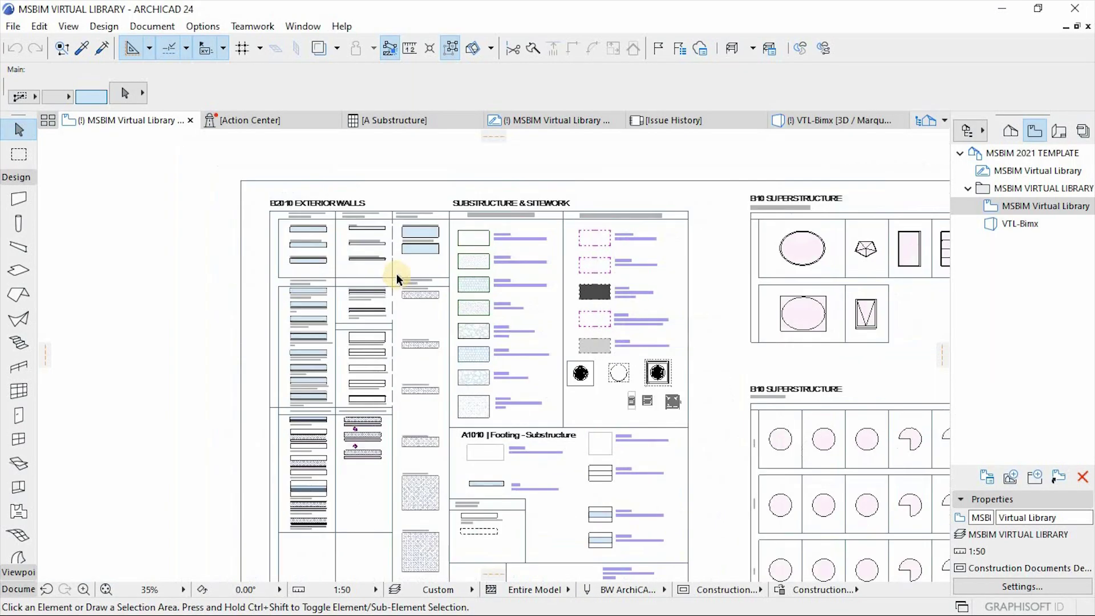
pyautogui.scroll(3, 433, 250)
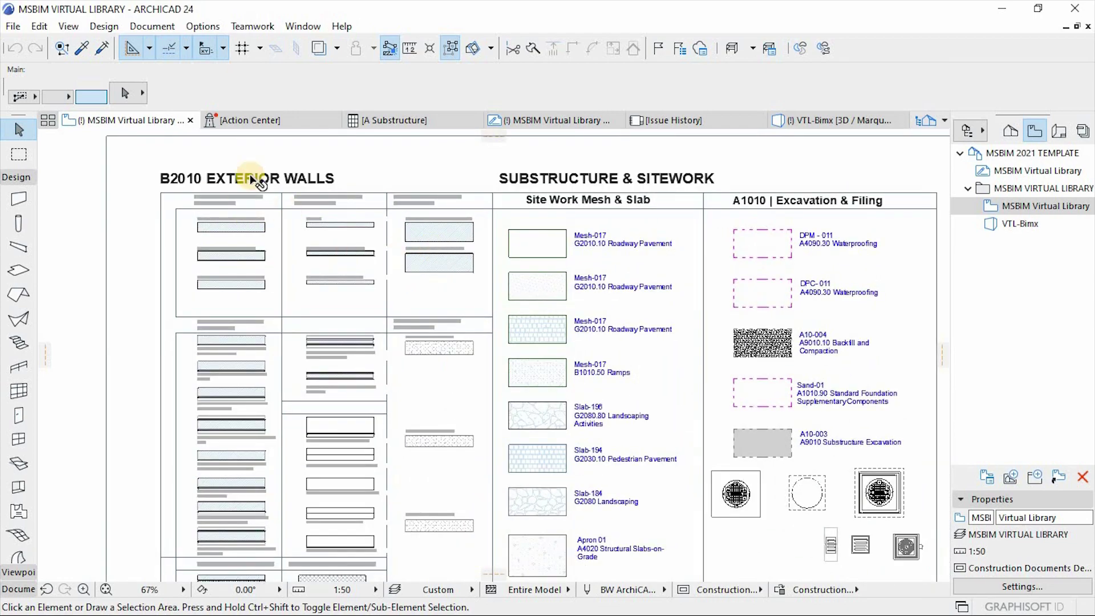
pyautogui.scroll(3, 252, 174)
pyautogui.scroll(-3, 539, 302)
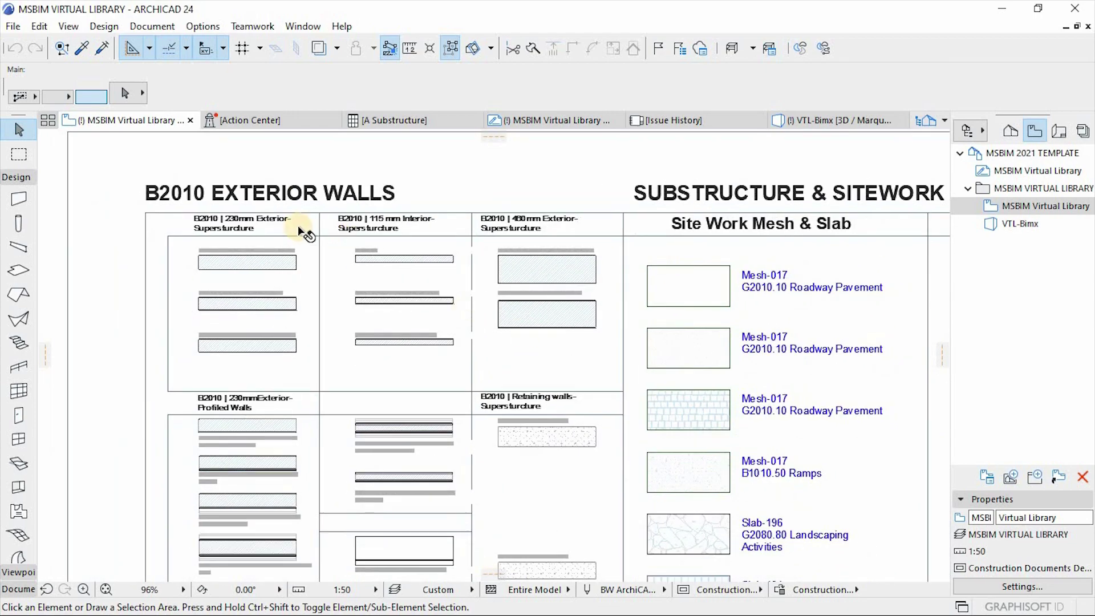
pyautogui.scroll(2, 550, 334)
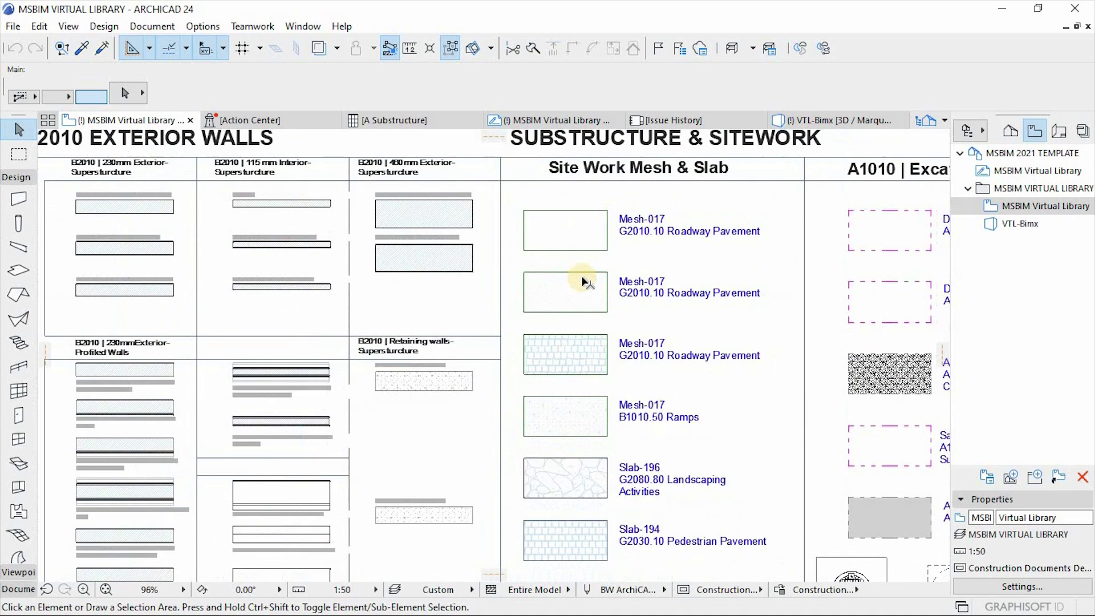
# - Examine the 230 mm profiled, parapet and retaining wall types against the neighbouring Substructure & Sitework section
pyautogui.scroll(-3, 538, 343)
pyautogui.scroll(3, 422, 464)
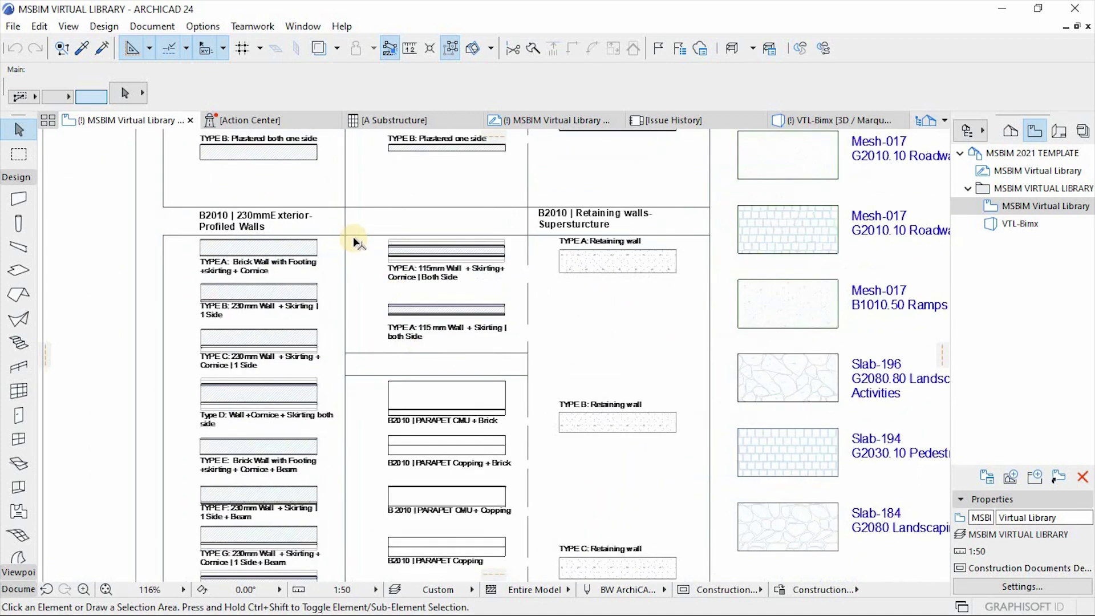
pyautogui.scroll(-3, 356, 244)
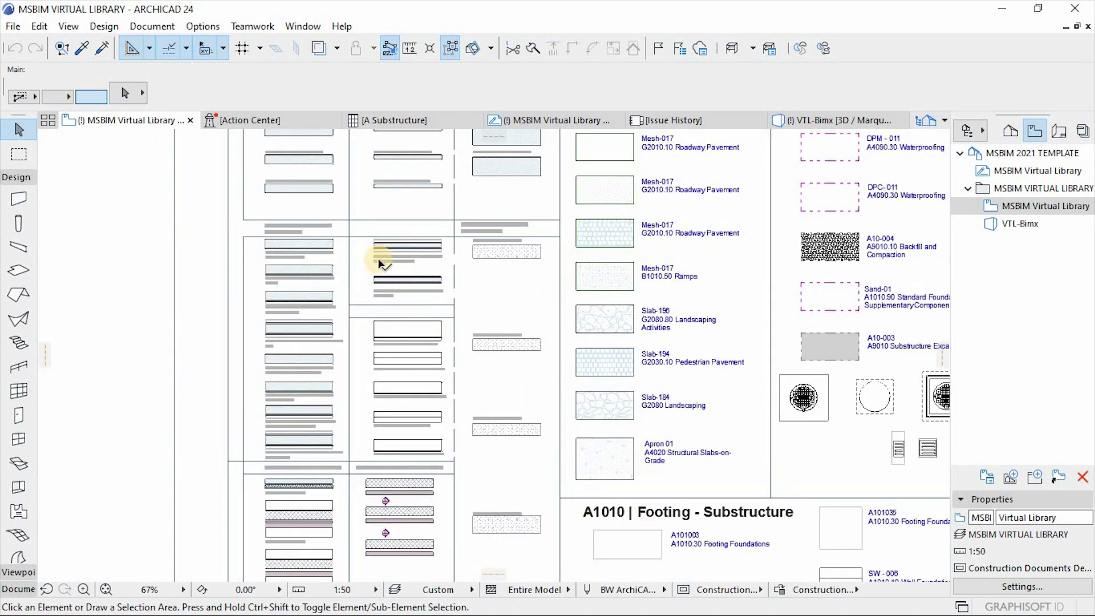
pyautogui.scroll(-1, 409, 300)
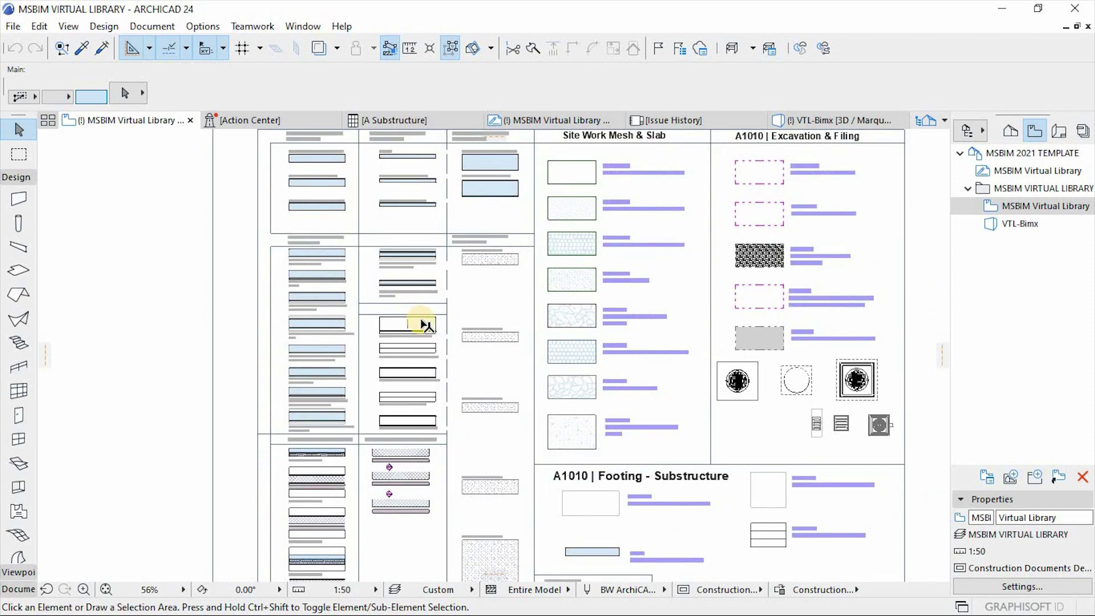
pyautogui.scroll(2, 418, 313)
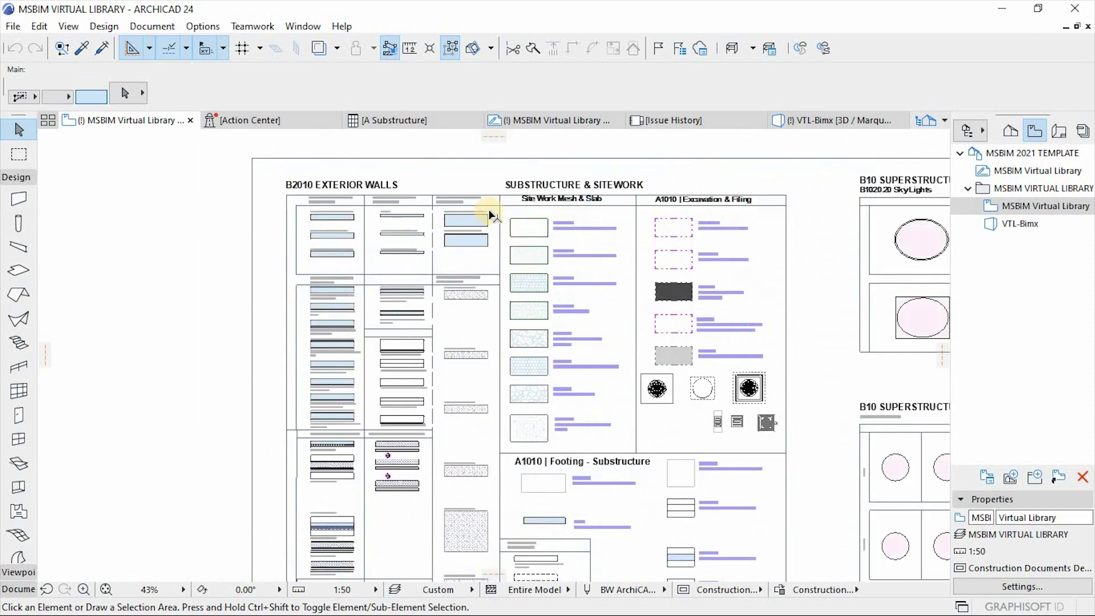
pyautogui.scroll(-1, 416, 270)
pyautogui.scroll(4, 457, 276)
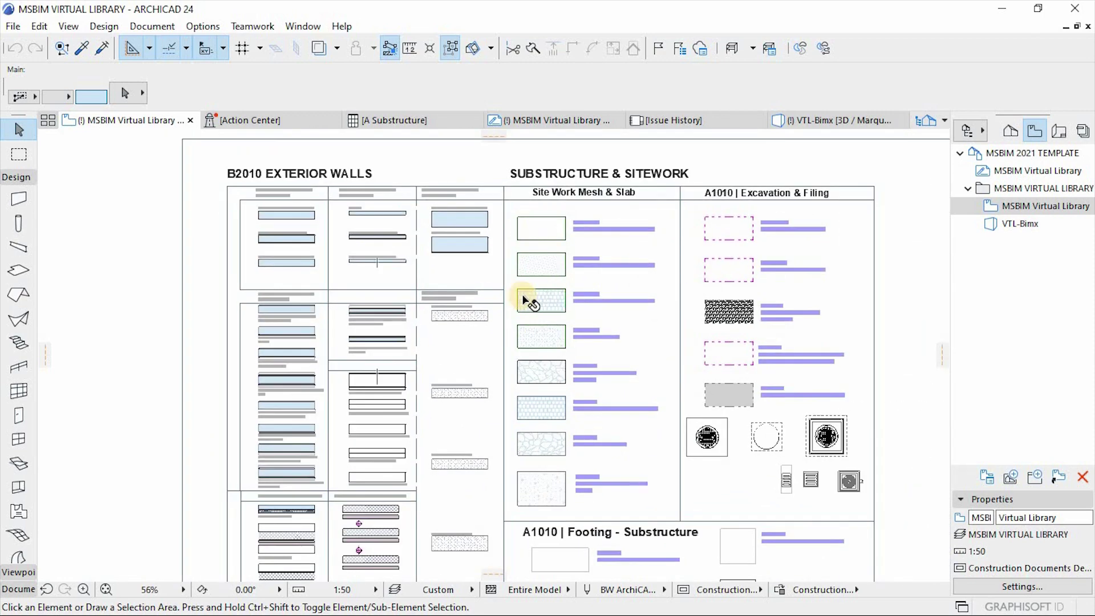
# - Inspect the A1010 Footing - Substructure section with its footing and wall foundation elements
pyautogui.scroll(-8, 525, 300)
pyautogui.scroll(10, 561, 407)
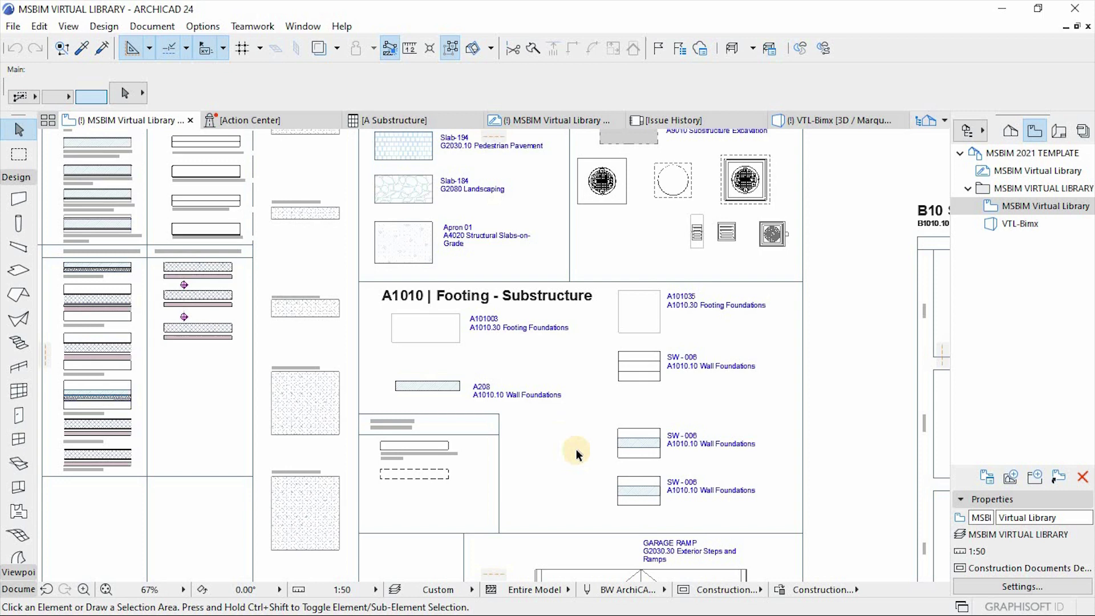
pyautogui.scroll(1, 689, 504)
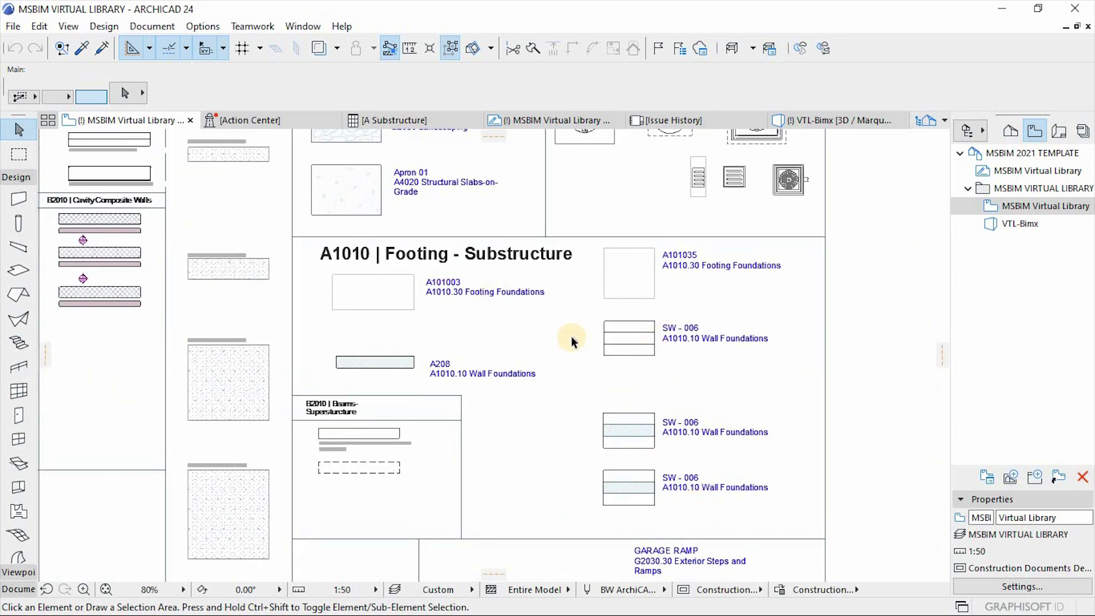
pyautogui.scroll(-2, 466, 336)
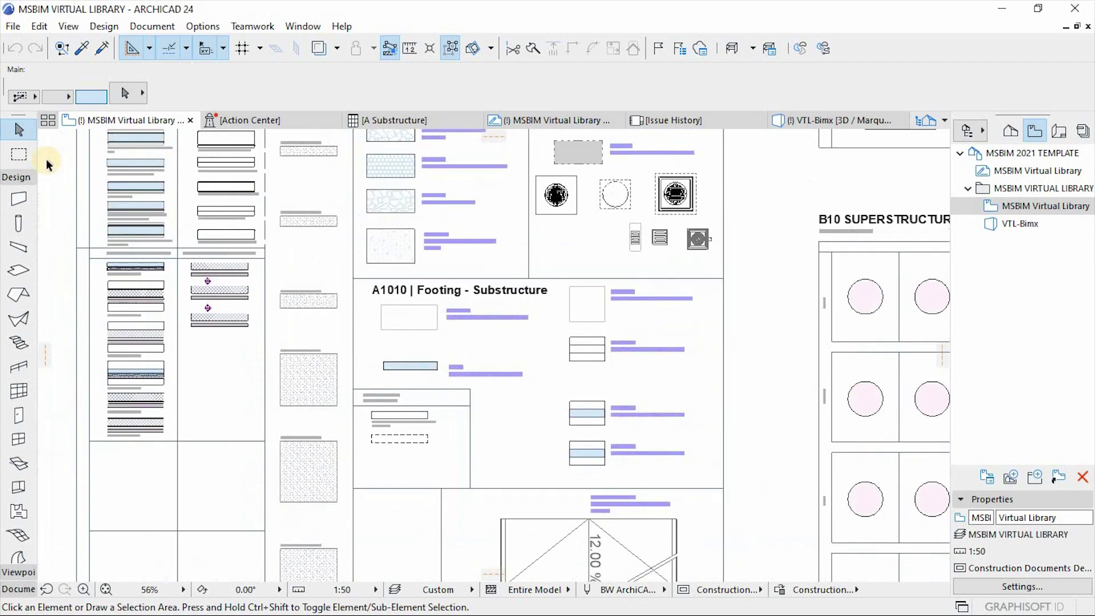
# - View the library elements in 3D from another angle, then return to the MSBIM Virtual Library plan
pyautogui.press('F3')
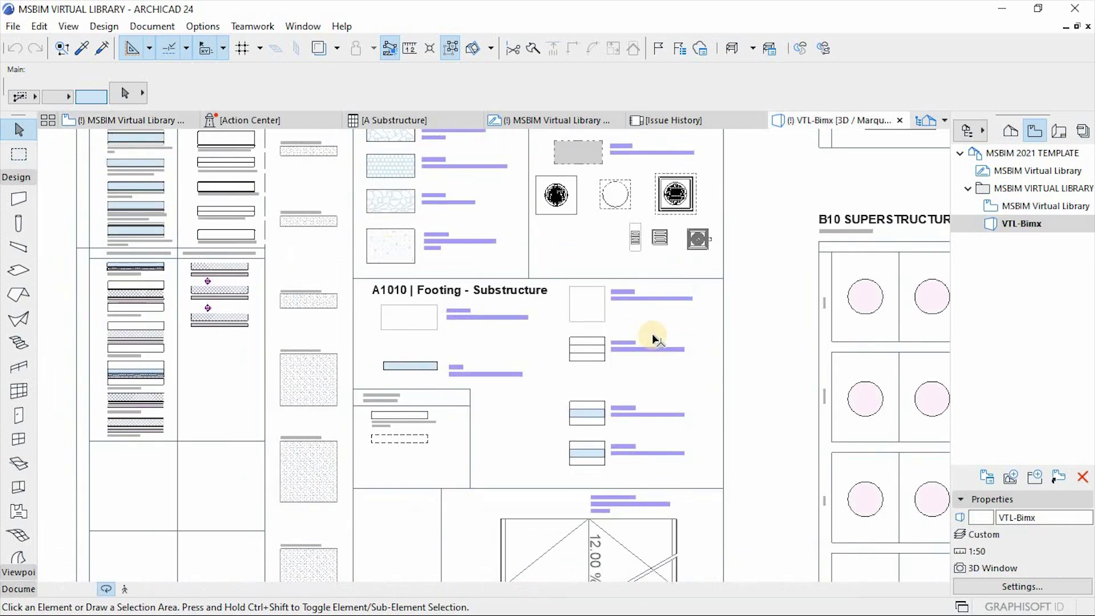
pyautogui.moveTo(666, 325); pyautogui.dragTo(533, 345)
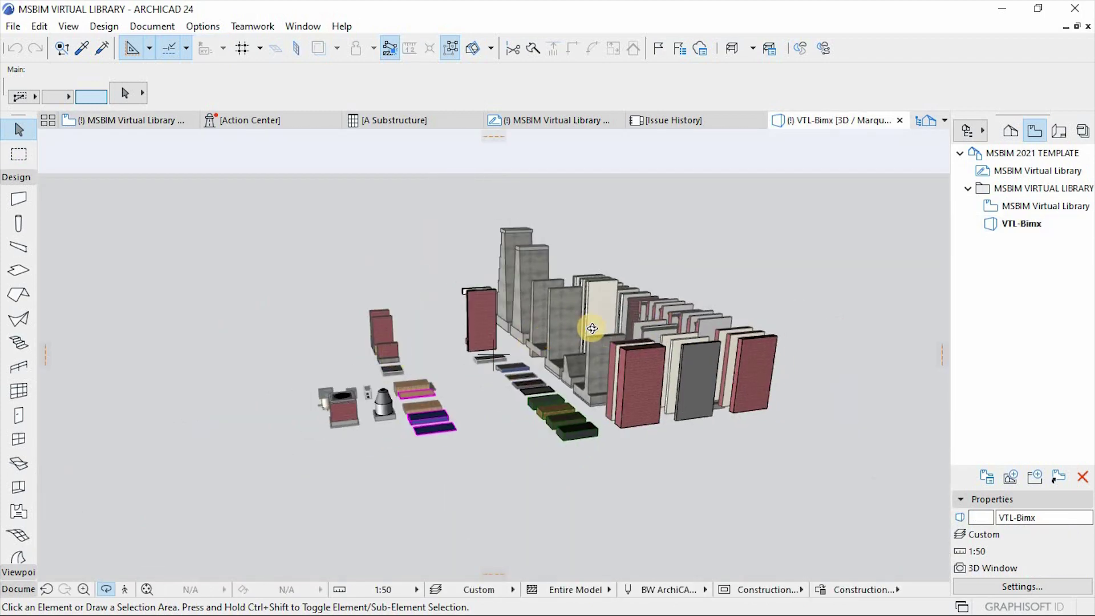
pyautogui.press('F2')
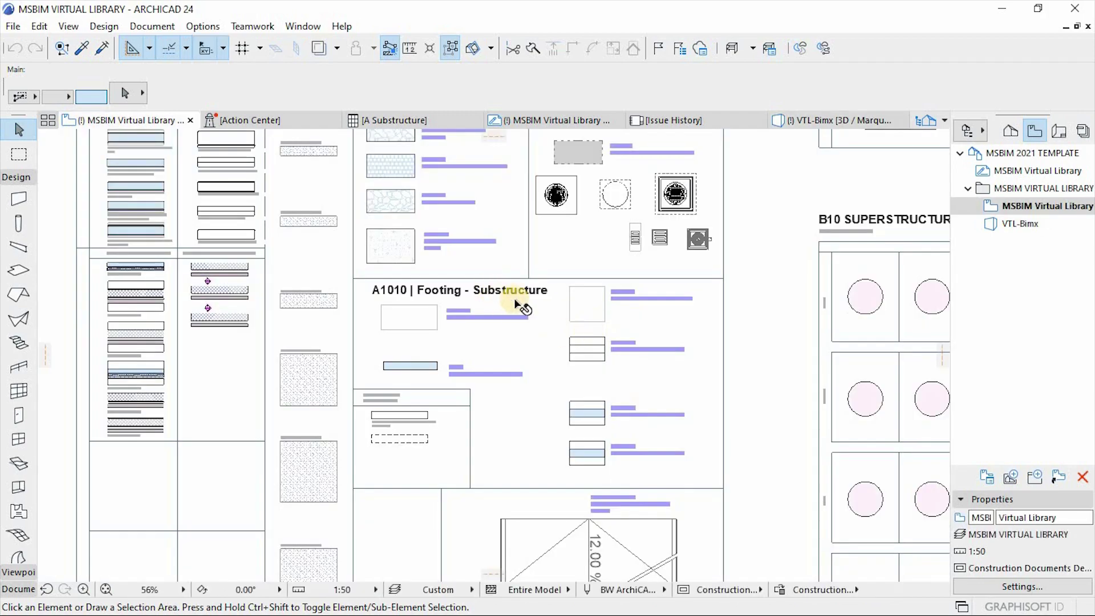
# - Examine the footing foundation elements A101003 and A208 in the plan's Footing - Substructure section up close
pyautogui.scroll(-2, 496, 334)
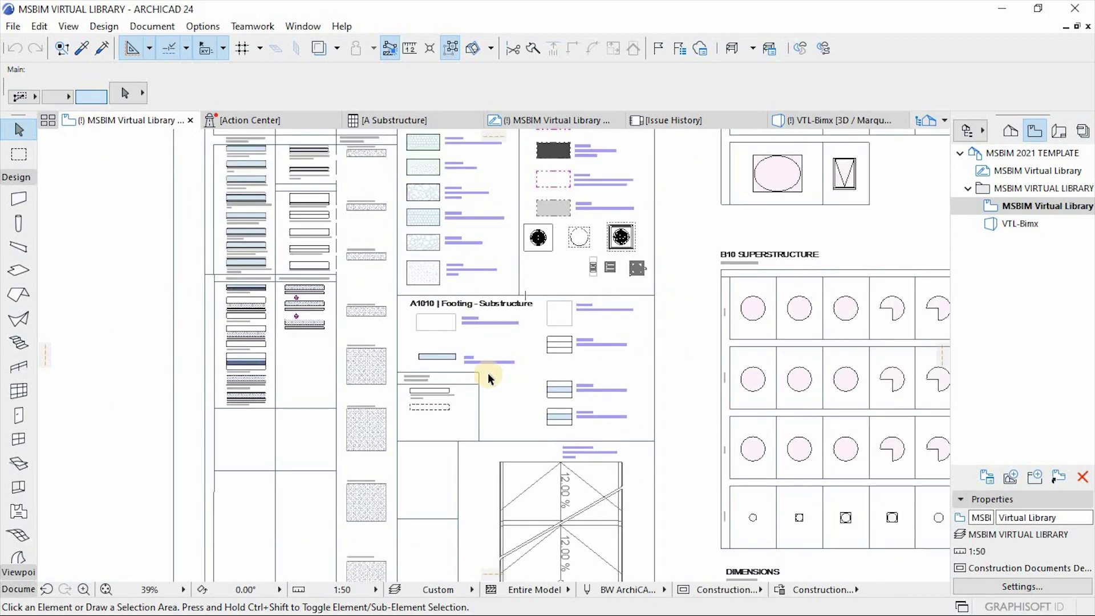
pyautogui.scroll(2, 465, 404)
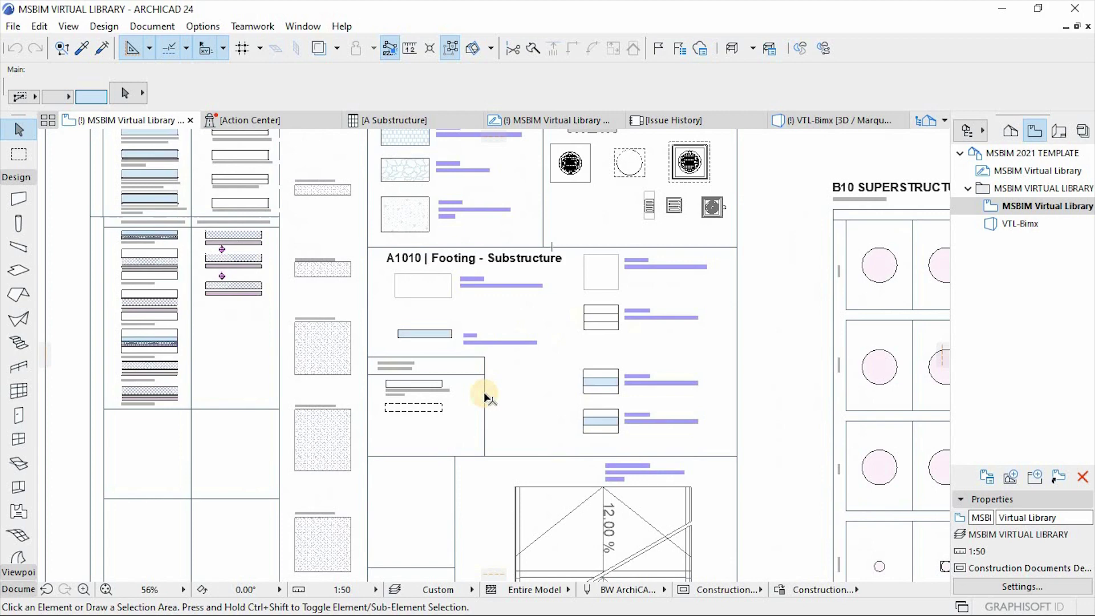
pyautogui.scroll(3, 488, 423)
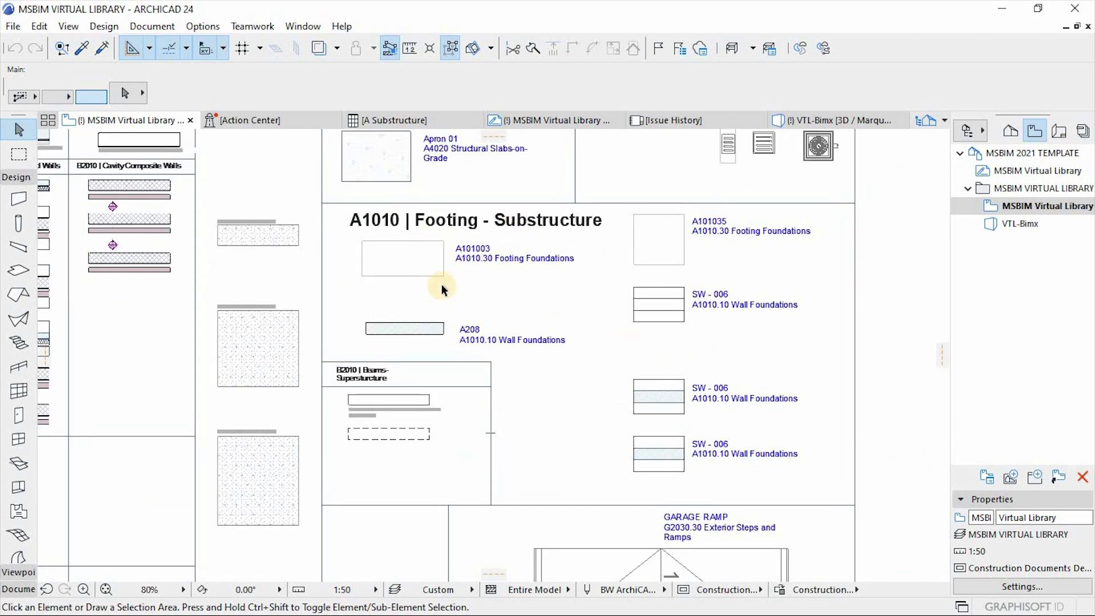
# - Copy the A101003 footing and the A208 wall foundation from the A1010 Footing - Substructure section
pyautogui.scroll(1, 428, 269)
pyautogui.scroll(1, 428, 269)
pyautogui.click(421, 268)
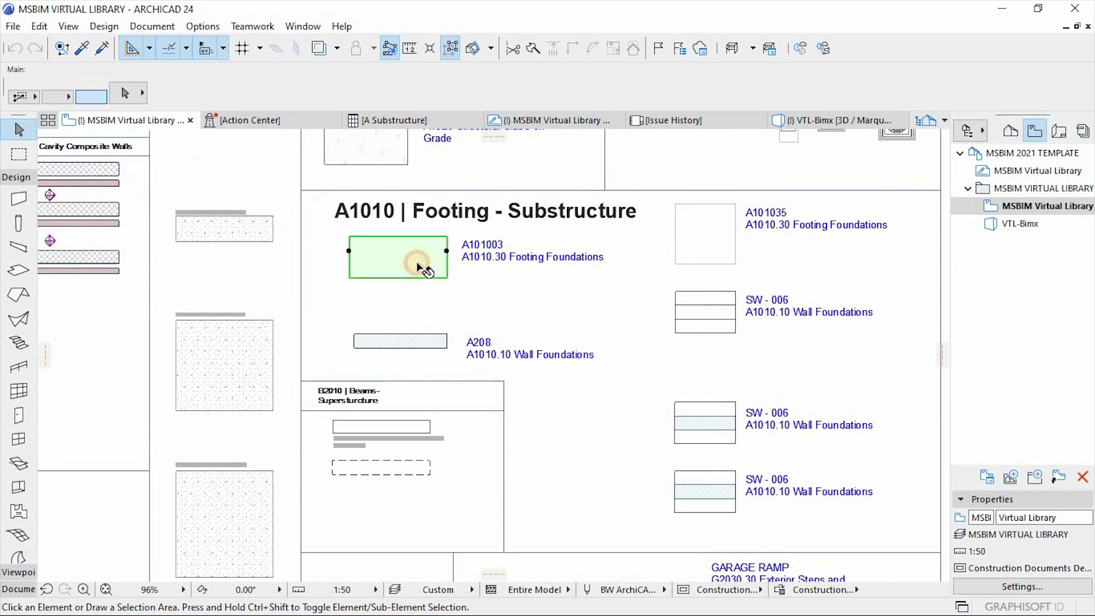
pyautogui.keyDown('shift'); pyautogui.click(436, 342); pyautogui.keyUp('shift')
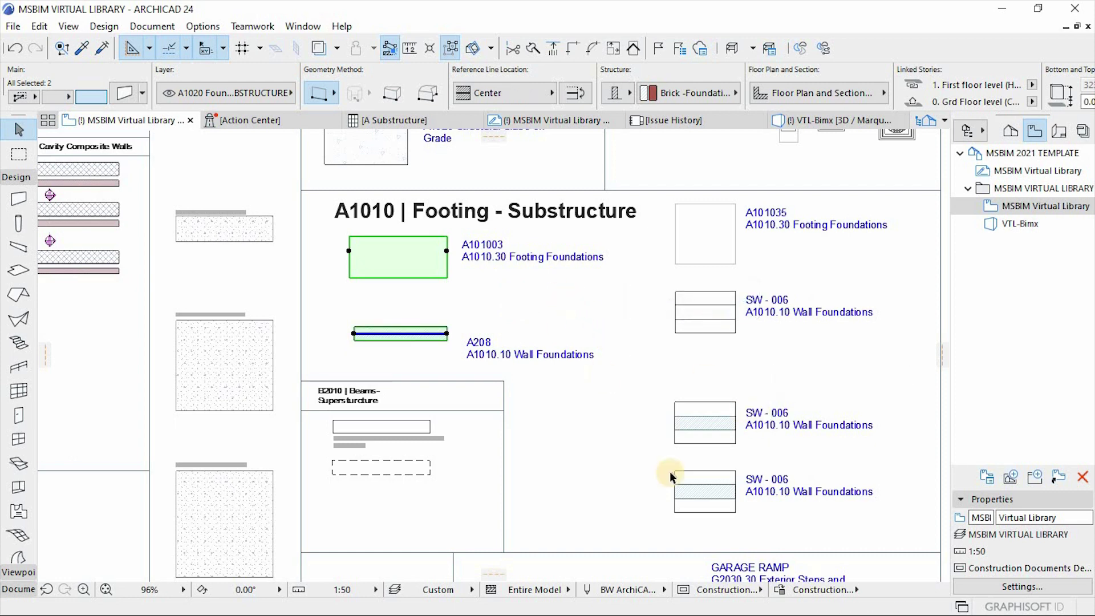
# - Switch to the MSBIM 2021 Template 23 project and close its Favorites palette
pyautogui.press('super')
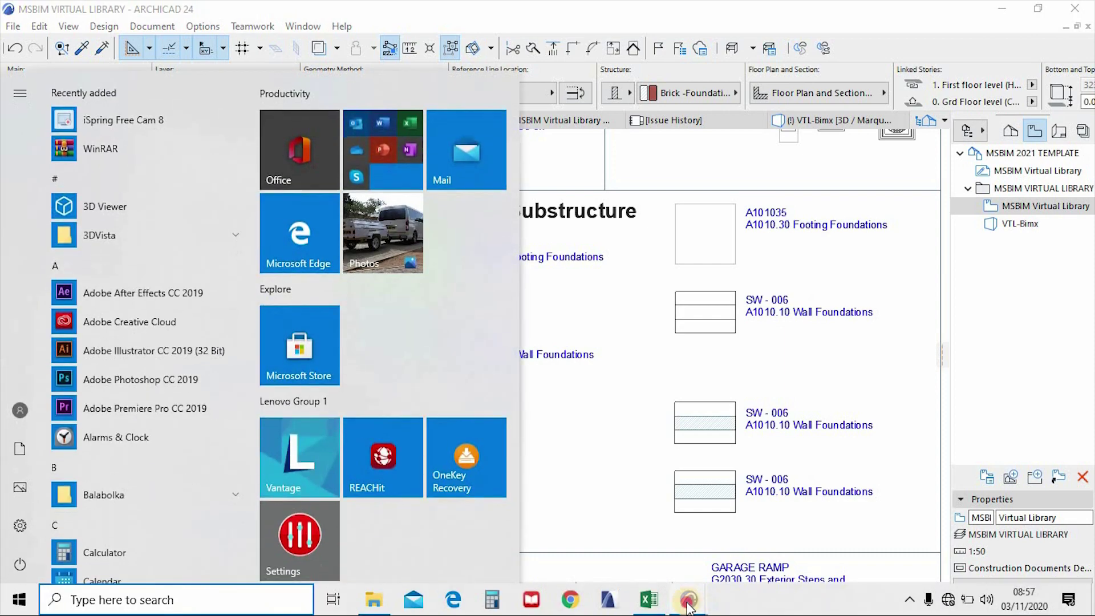
pyautogui.moveTo(688, 599)
pyautogui.click(753, 551)
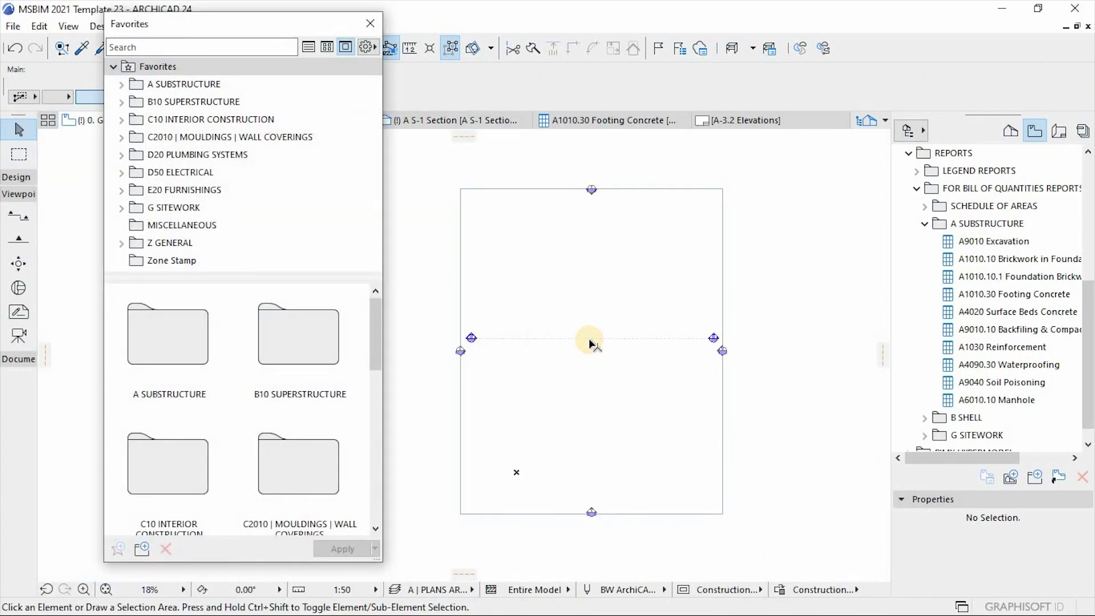
pyautogui.scroll(1, 561, 369)
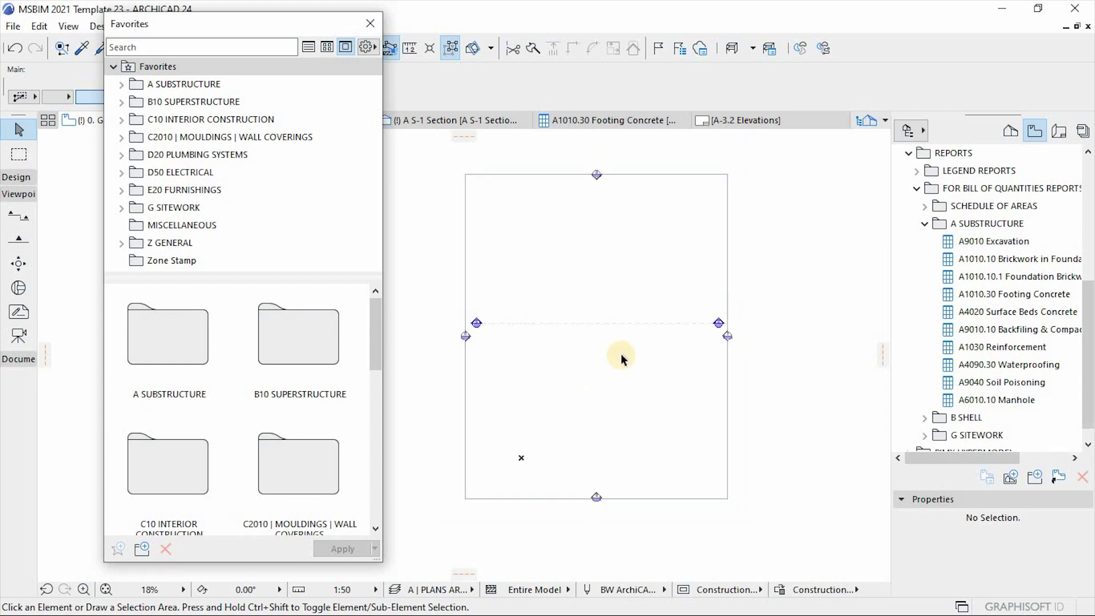
pyautogui.click(350, 33)
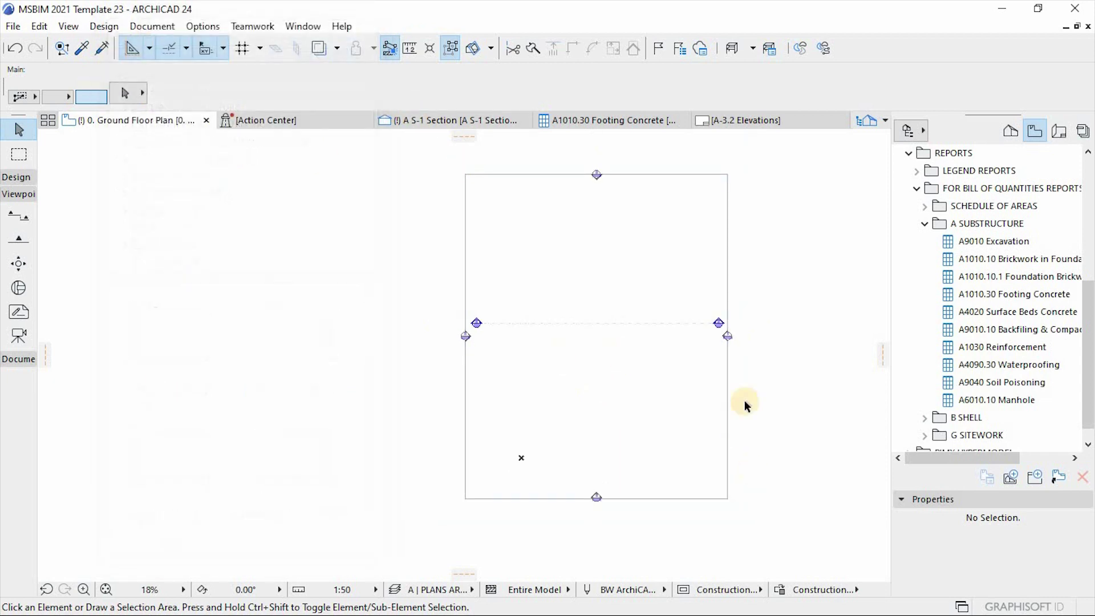
# - Paste the copied footing and foundation wall into the Ground Floor Plan, inside the elevation marker boundary
pyautogui.scroll(1, 737, 393)
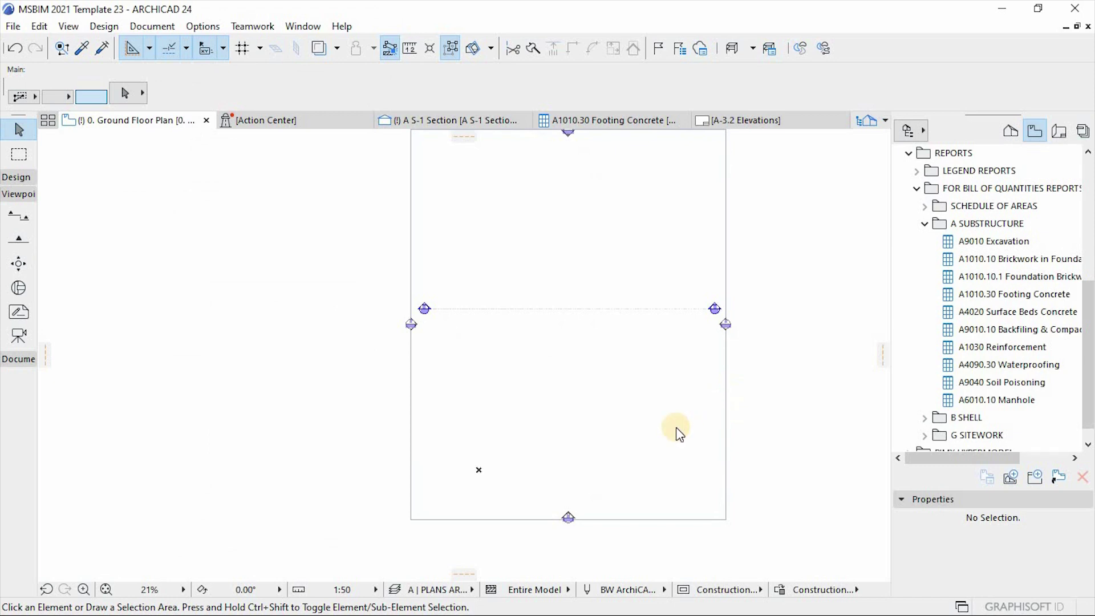
pyautogui.hotkey('ctrl', 'v')
pyautogui.click(641, 336)
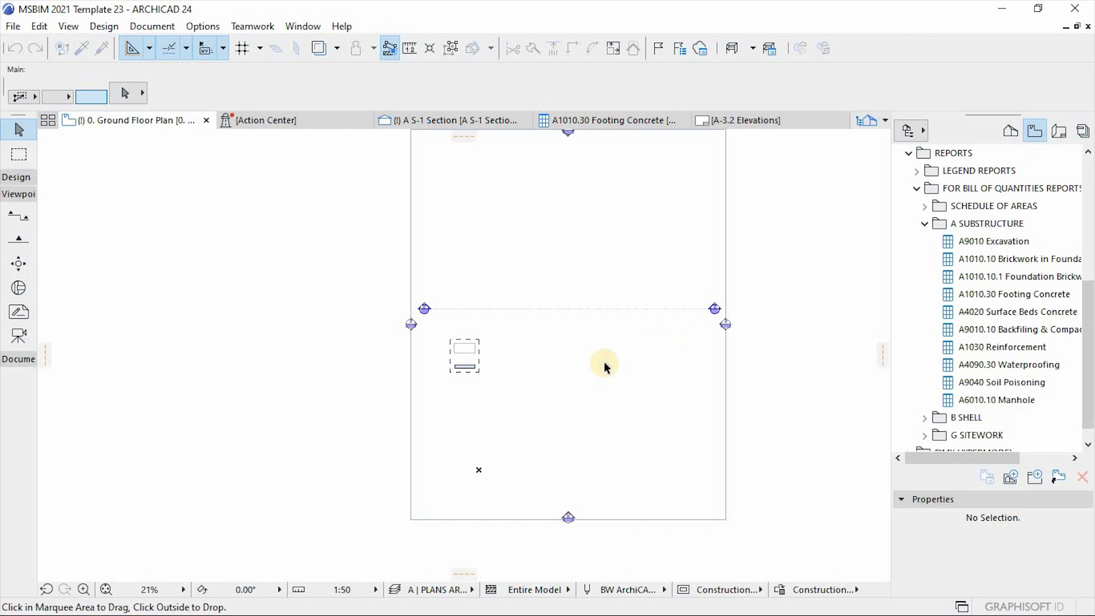
pyautogui.click(599, 368)
pyautogui.scroll(-2, 635, 318)
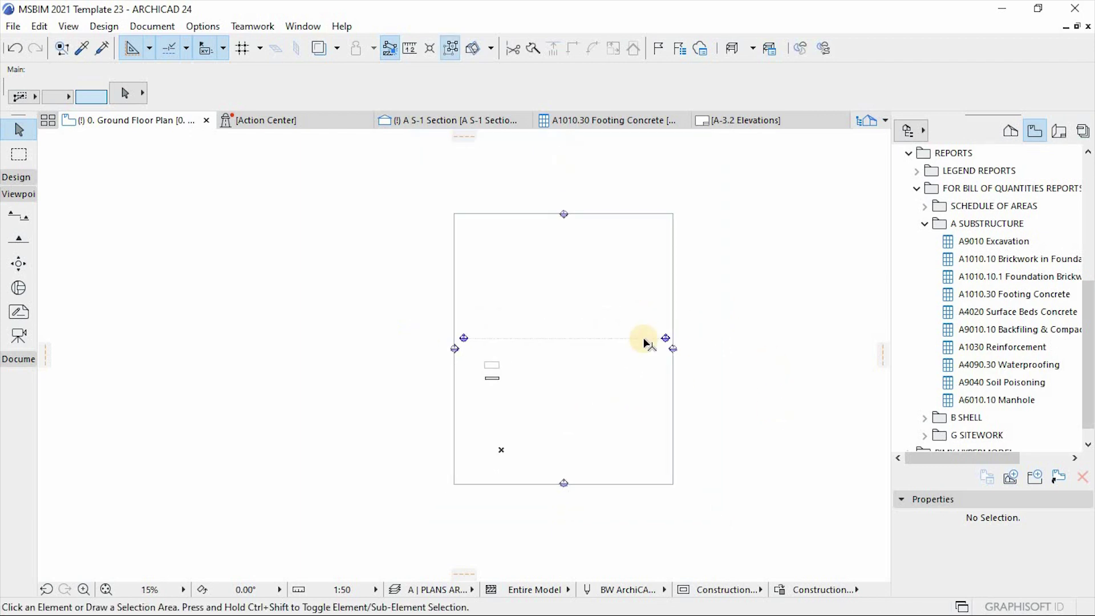
# - With the pasted foundation wall's settings, draw a closed chained wall outline about 8,050 by 19,600 mm with a recess in its left side
pyautogui.scroll(1, 648, 343)
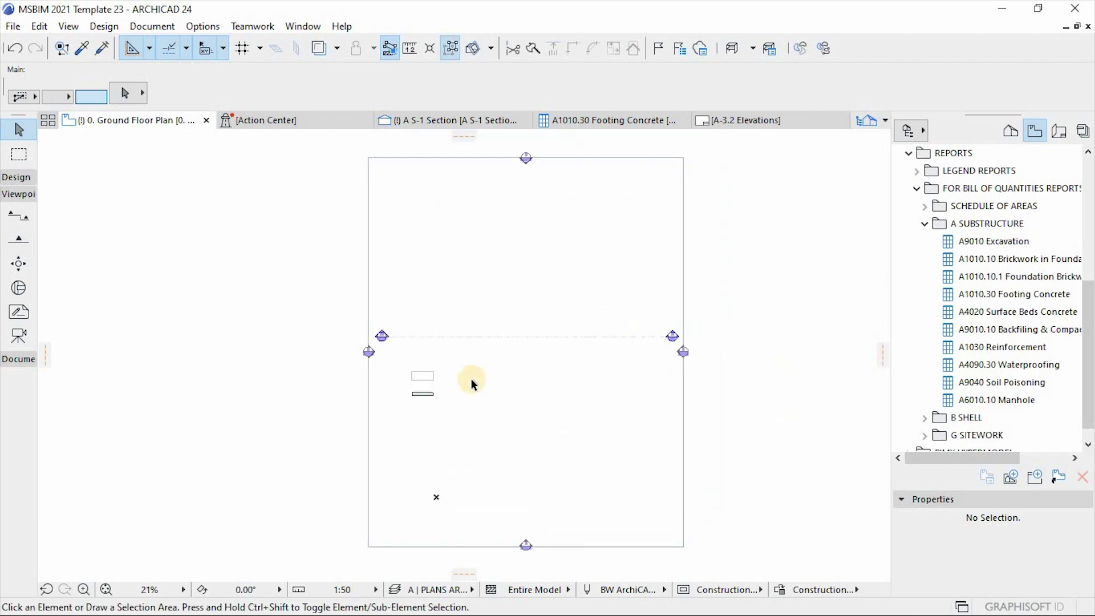
pyautogui.keyDown('alt'); pyautogui.click(426, 388); pyautogui.keyUp('alt')
pyautogui.click(324, 95)
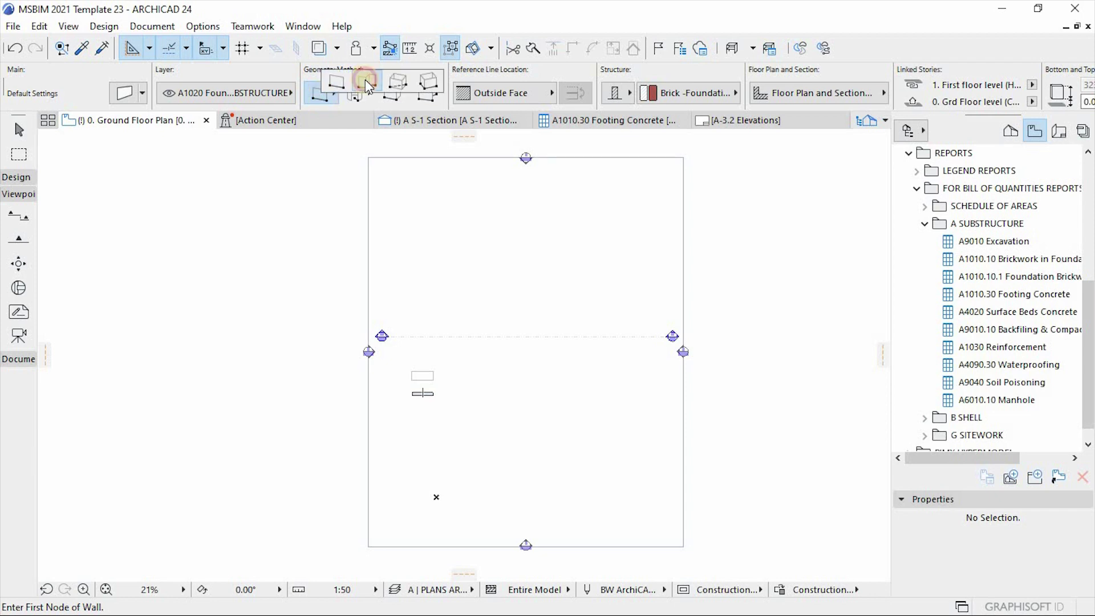
pyautogui.click(365, 80)
pyautogui.click(574, 464)
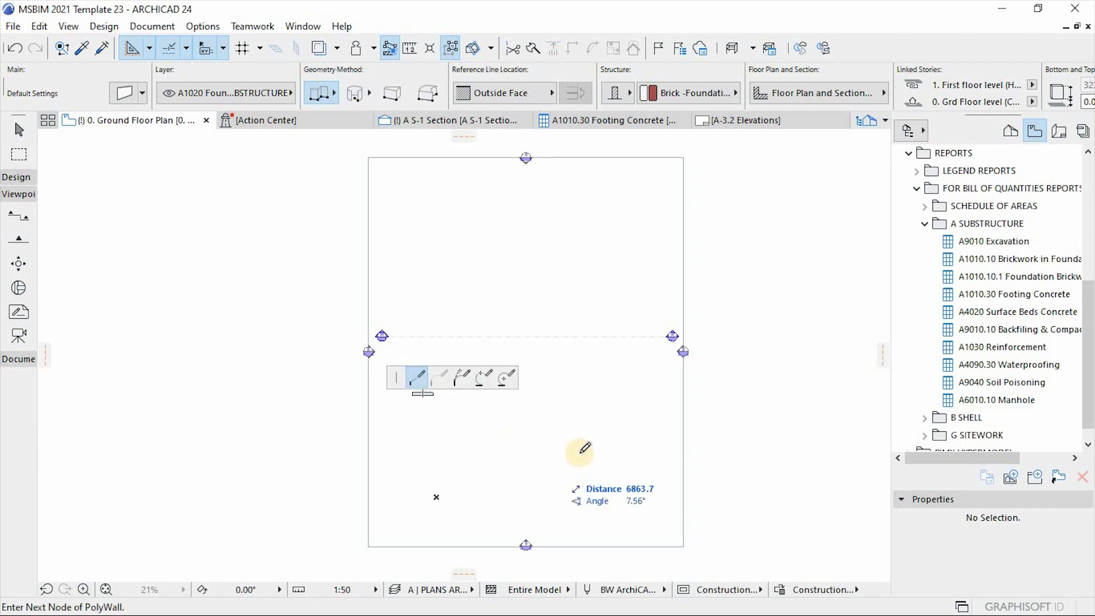
pyautogui.click(580, 455)
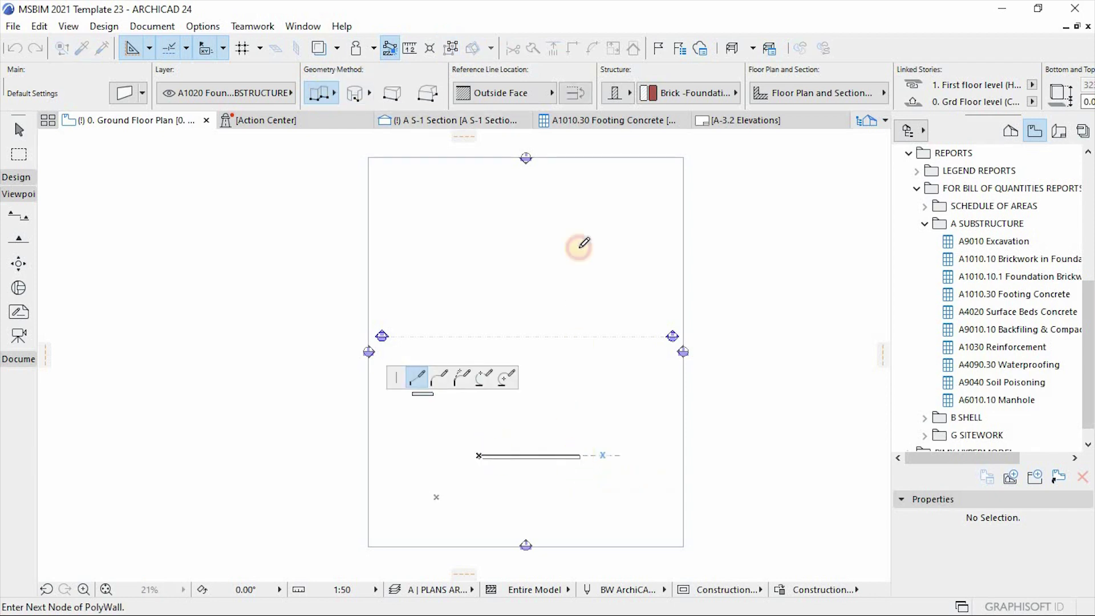
pyautogui.click(581, 199)
pyautogui.click(478, 200)
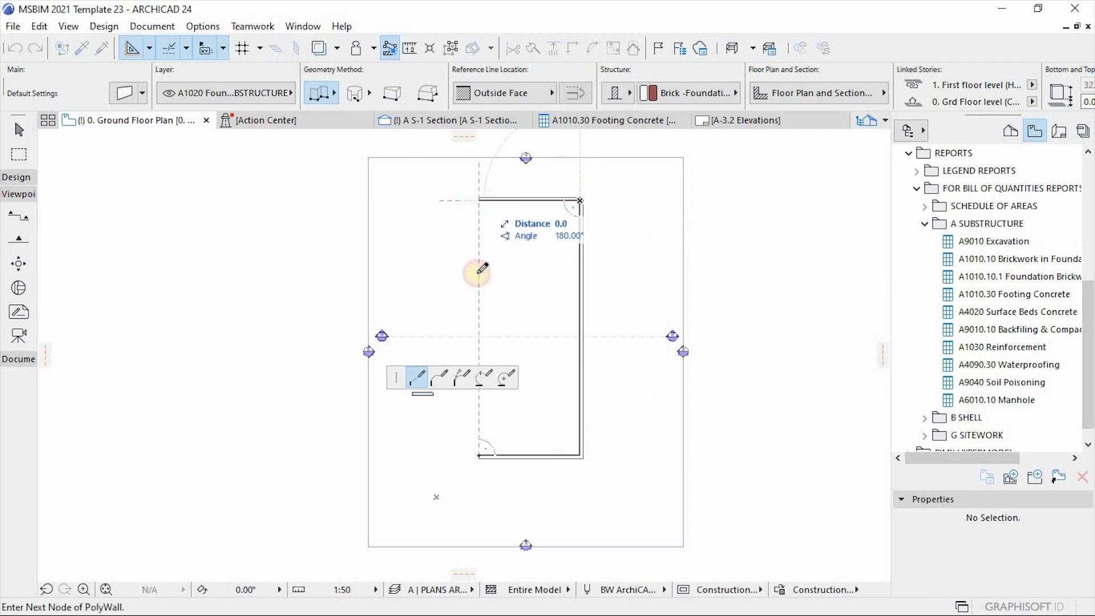
pyautogui.click(479, 329)
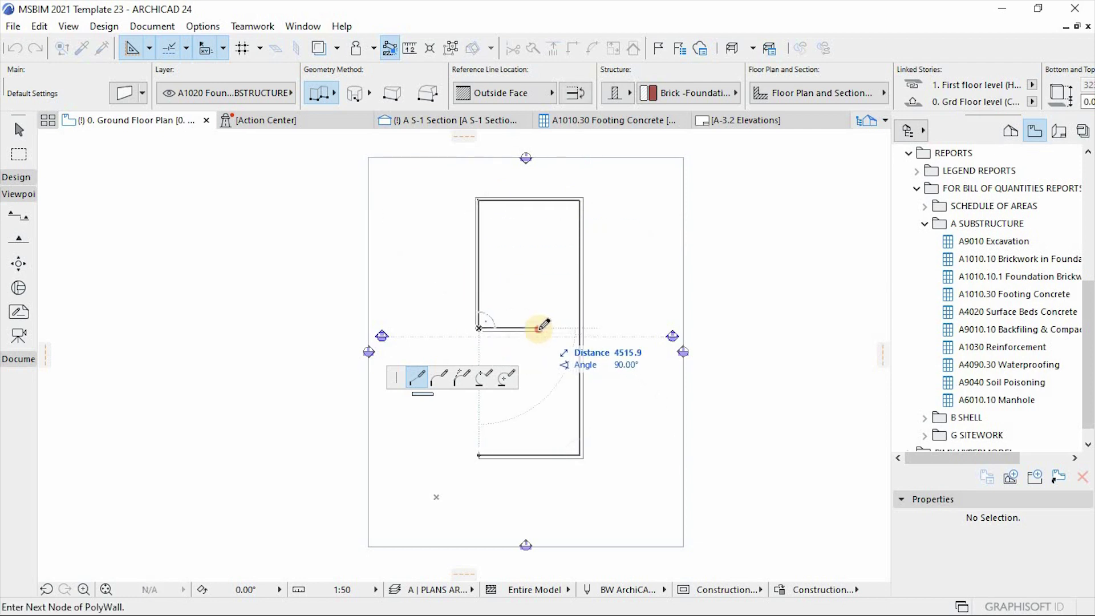
pyautogui.click(539, 329)
pyautogui.click(538, 395)
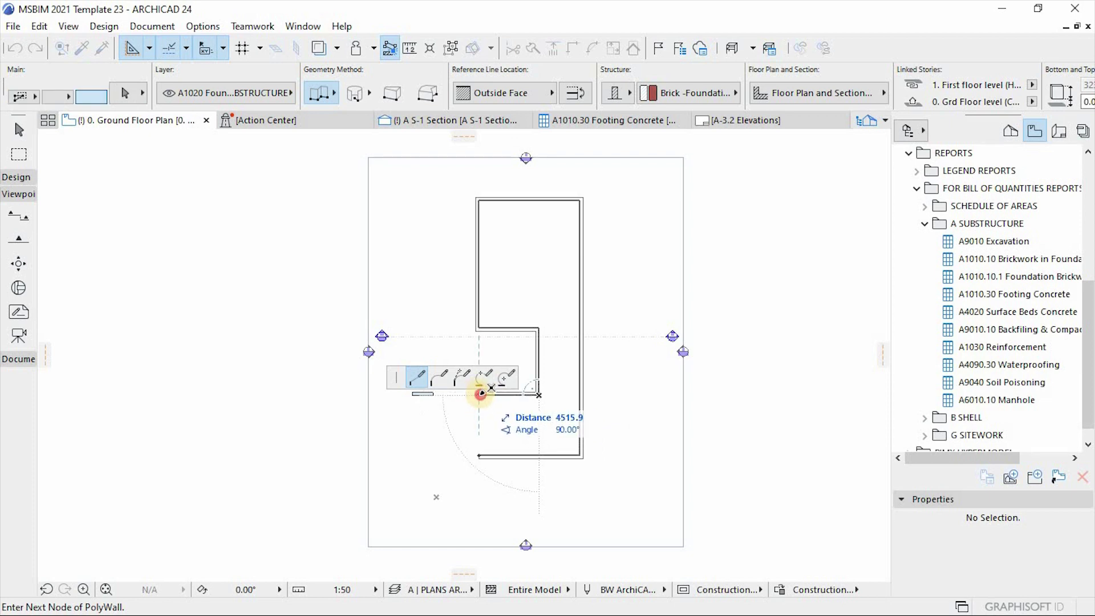
pyautogui.click(478, 394)
pyautogui.click(480, 450)
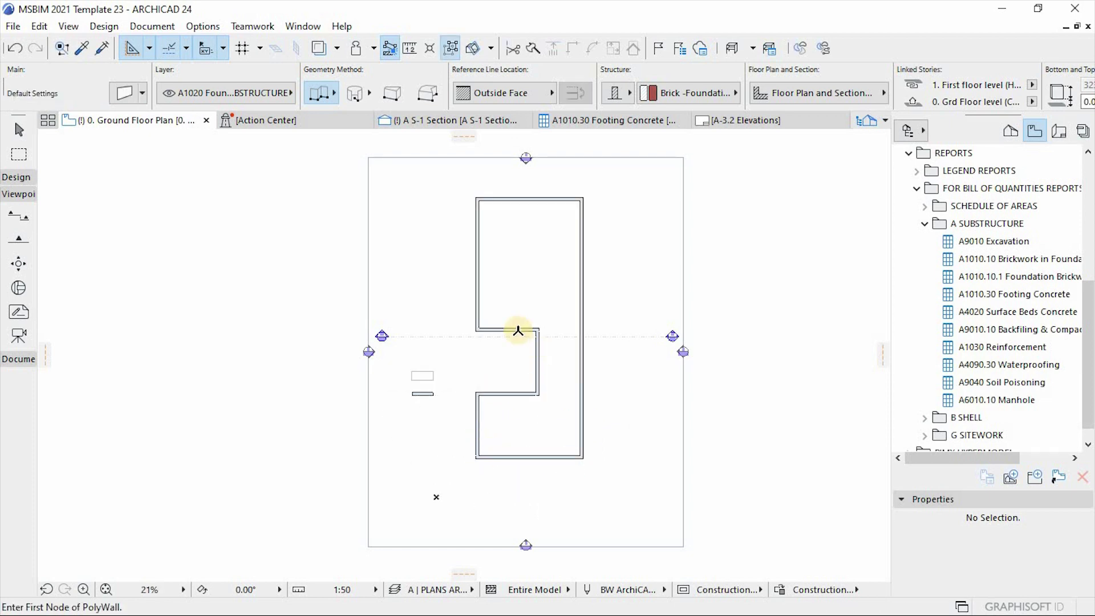
# - With the pasted footing's settings, trace a chained footing beam from the outline's lower-left outer corner around the recess
pyautogui.scroll(2, 542, 316)
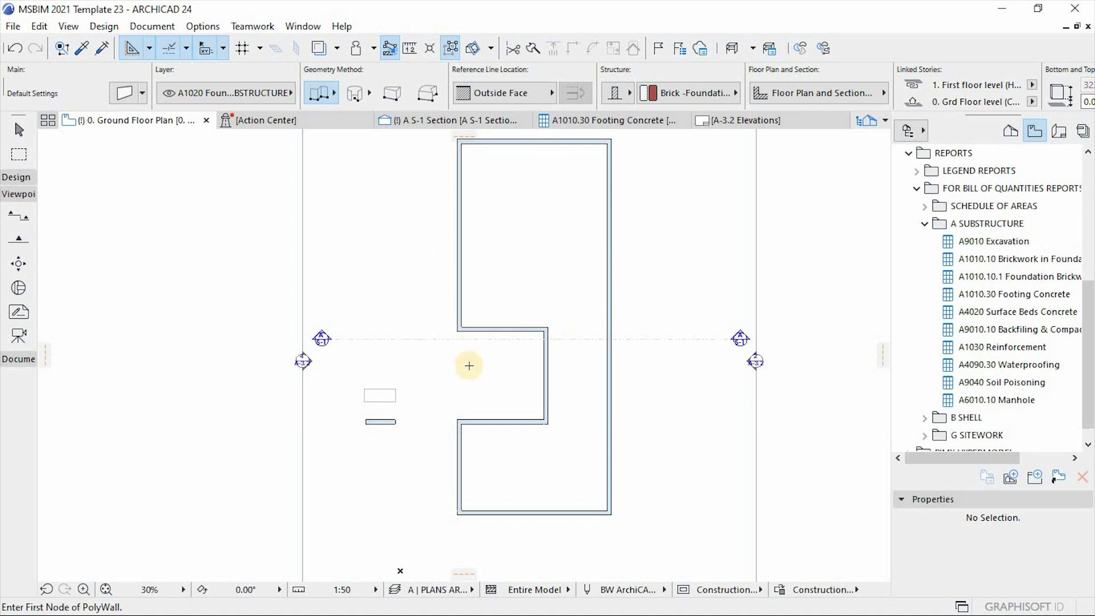
pyautogui.hotkey('shift', 'F1')
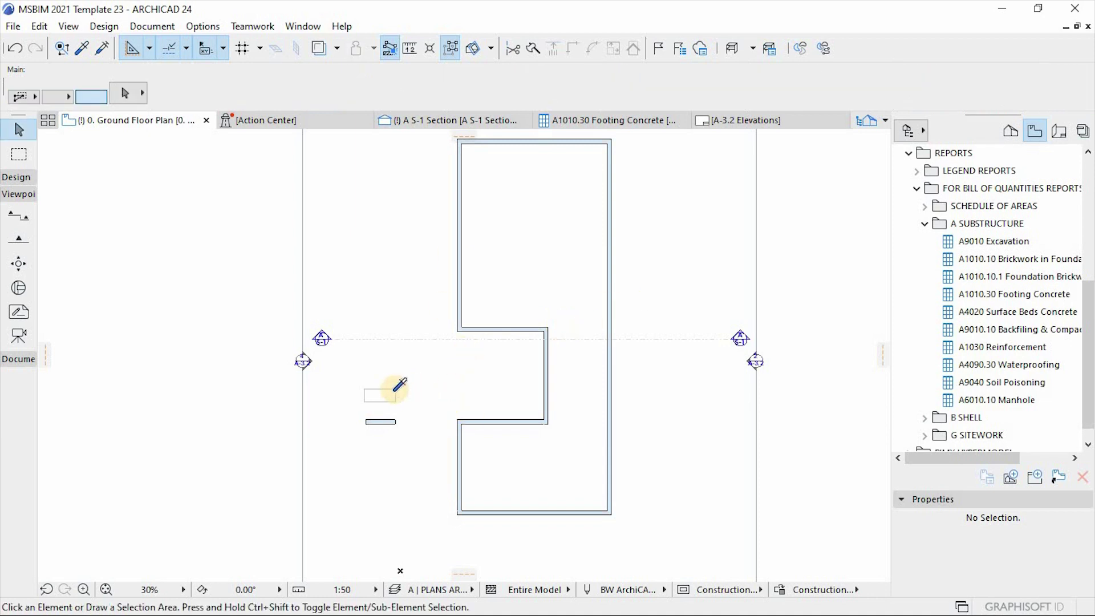
pyautogui.press('b')
pyautogui.scroll(1, 463, 522)
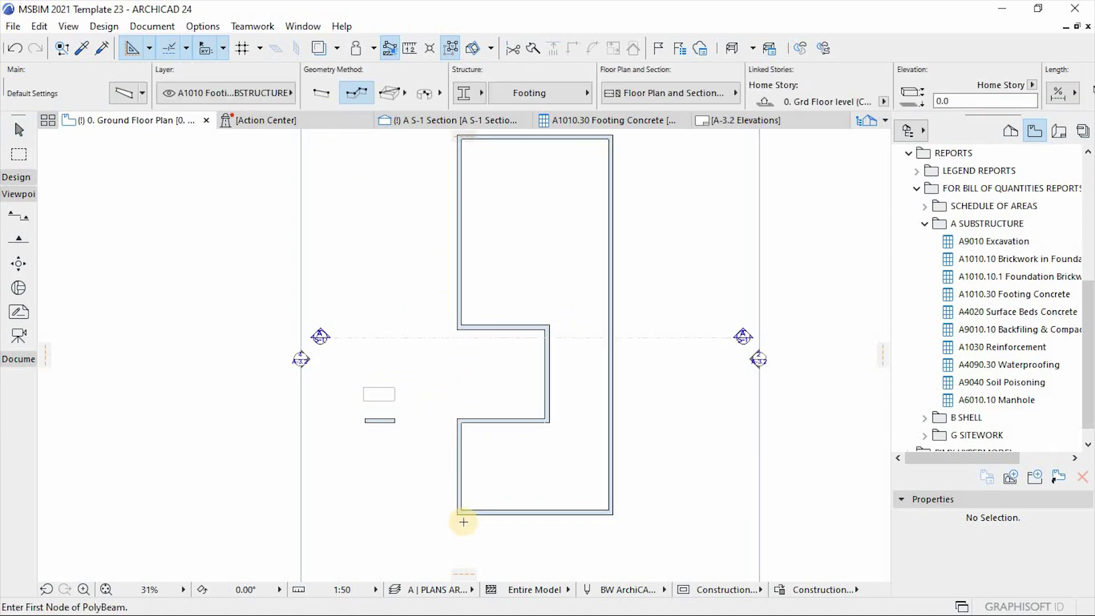
pyautogui.scroll(5, 463, 522)
pyautogui.click(457, 513)
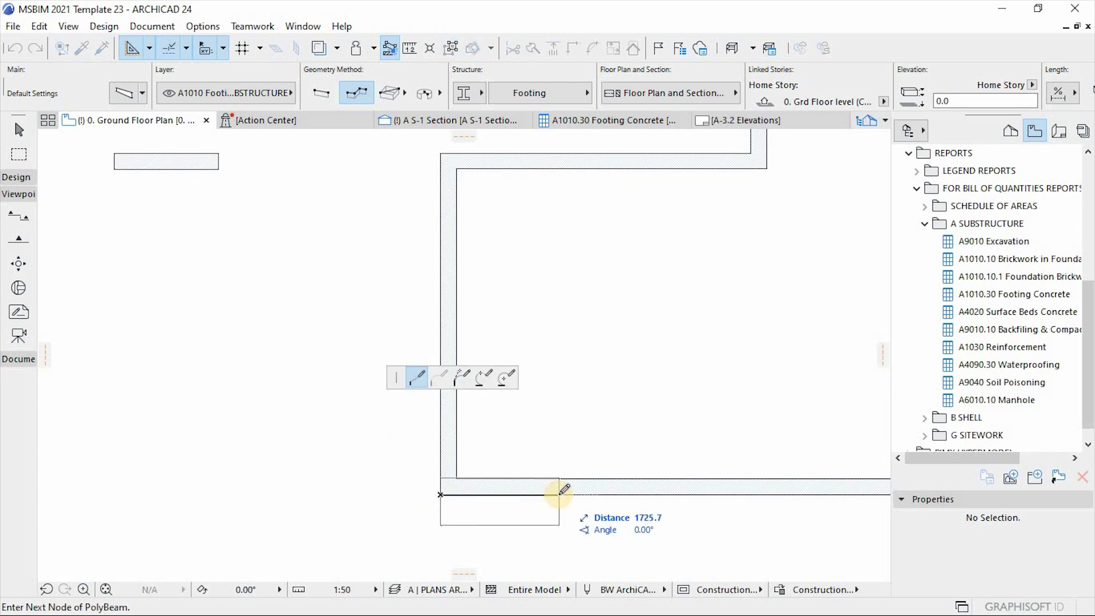
pyautogui.scroll(-3, 422, 249)
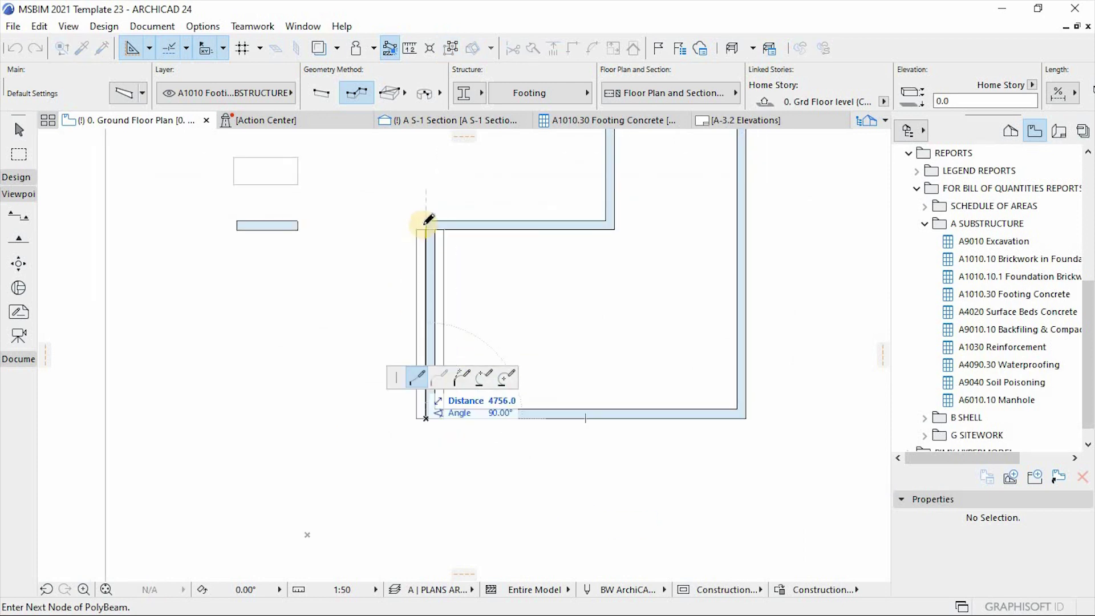
pyautogui.click(455, 223)
pyautogui.click(606, 220)
pyautogui.click(603, 371)
pyautogui.scroll(-2, 598, 291)
pyautogui.scroll(2, 600, 225)
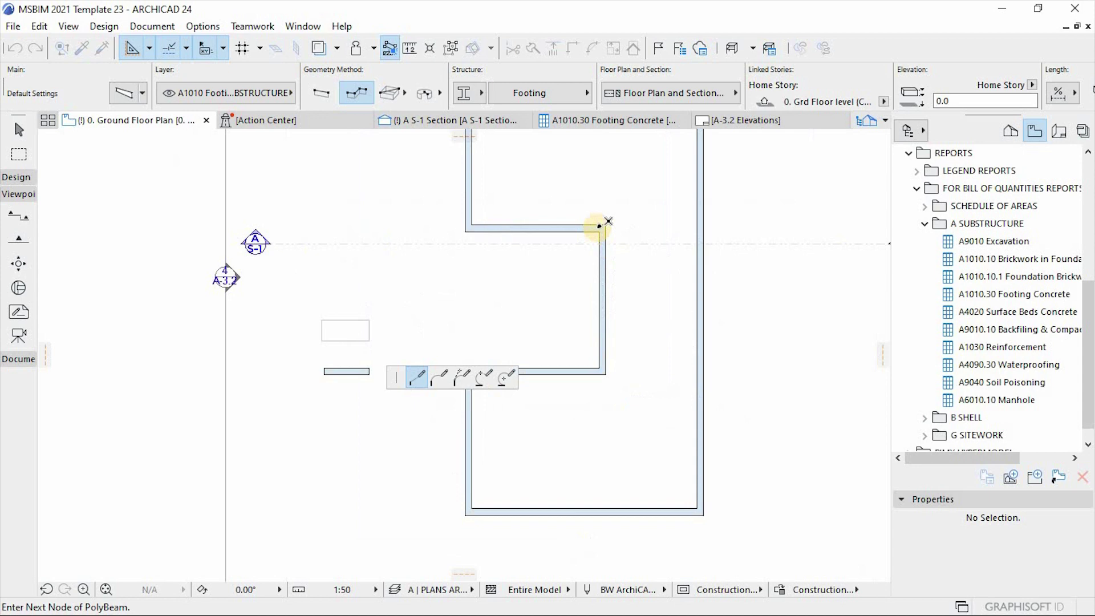
pyautogui.scroll(1, 605, 224)
pyautogui.click(448, 229)
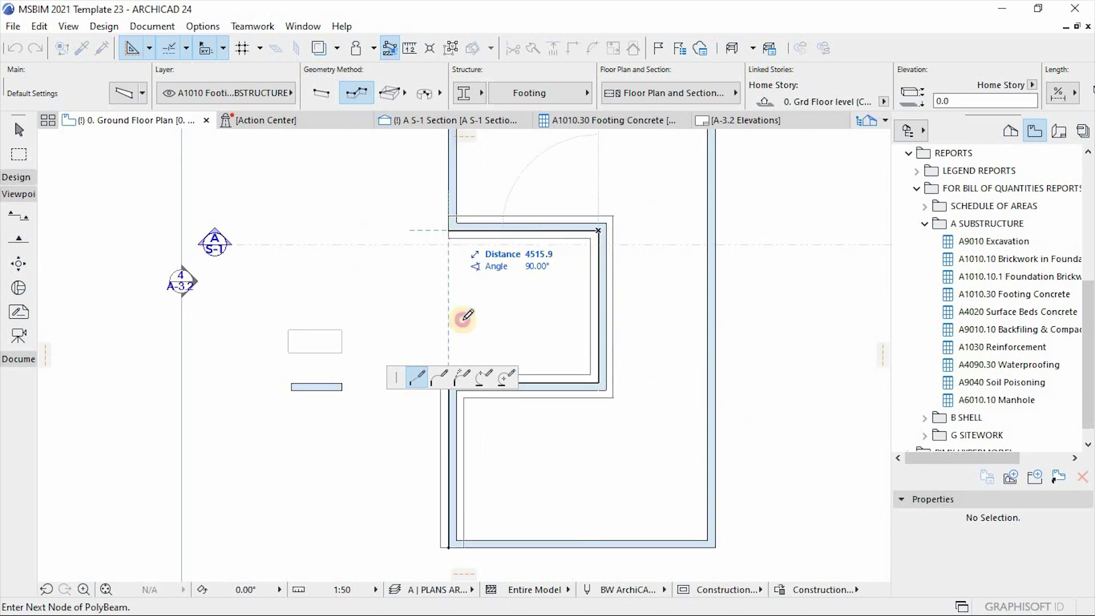
pyautogui.doubleClick(461, 385)
# - Continue the footing along the outer faces of the upper-left, top, right and bottom walls, closing it at its start corner
pyautogui.scroll(-3, 427, 205)
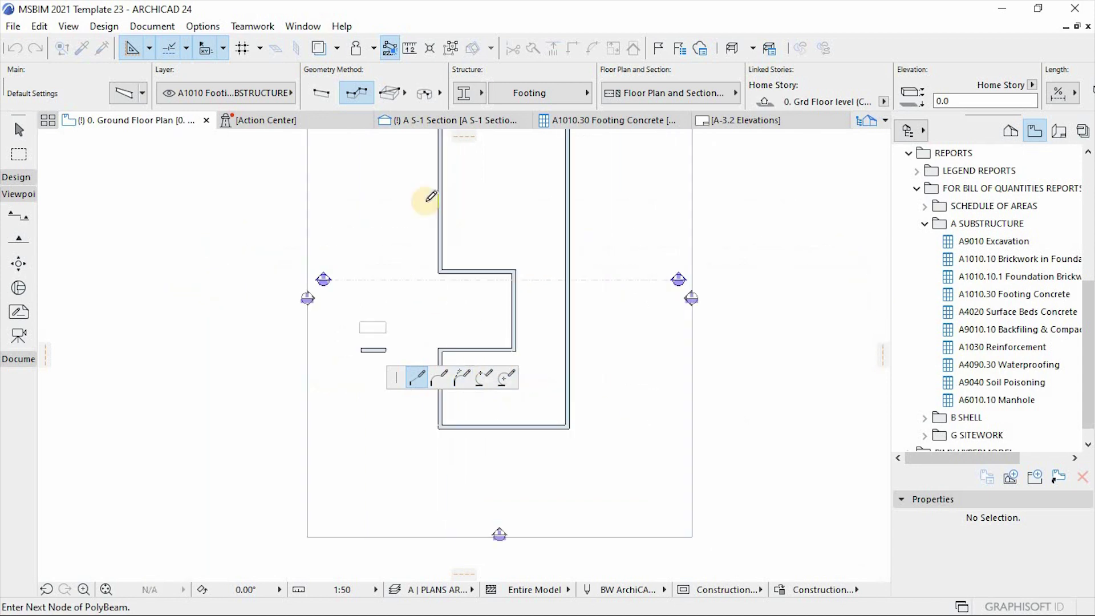
pyautogui.scroll(3, 444, 157)
pyautogui.click(450, 166)
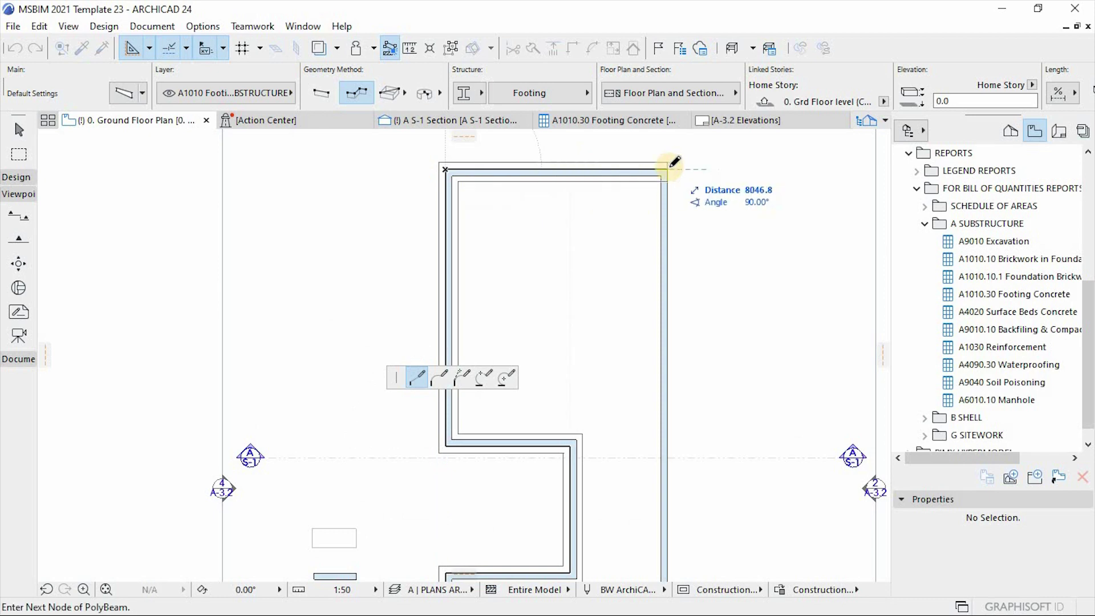
pyautogui.doubleClick(665, 168)
pyautogui.scroll(-2, 648, 239)
pyautogui.scroll(4, 652, 365)
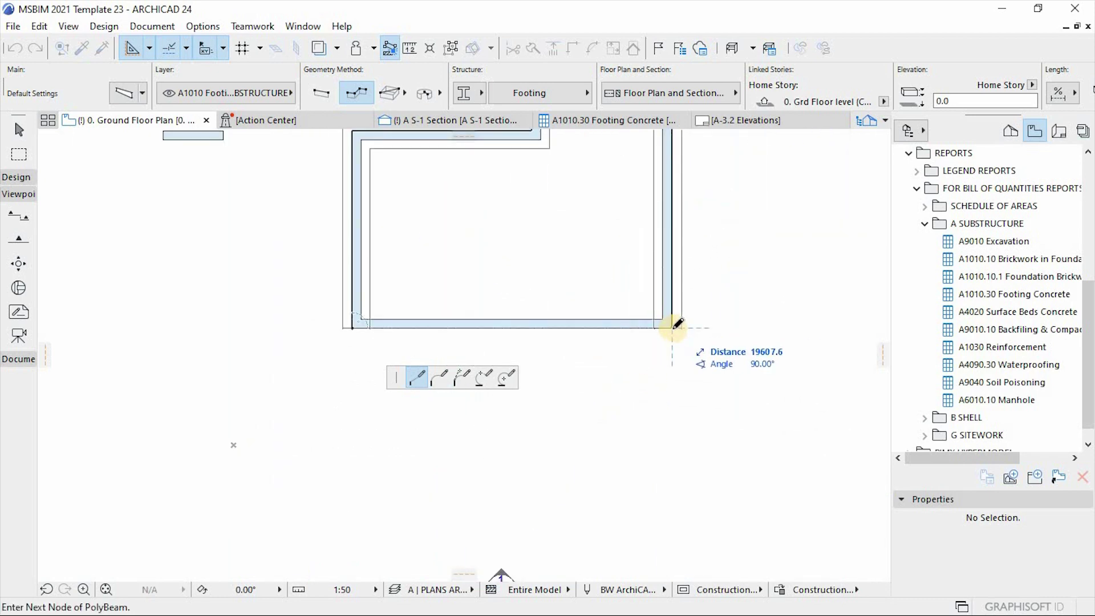
pyautogui.click(671, 327)
pyautogui.doubleClick(353, 326)
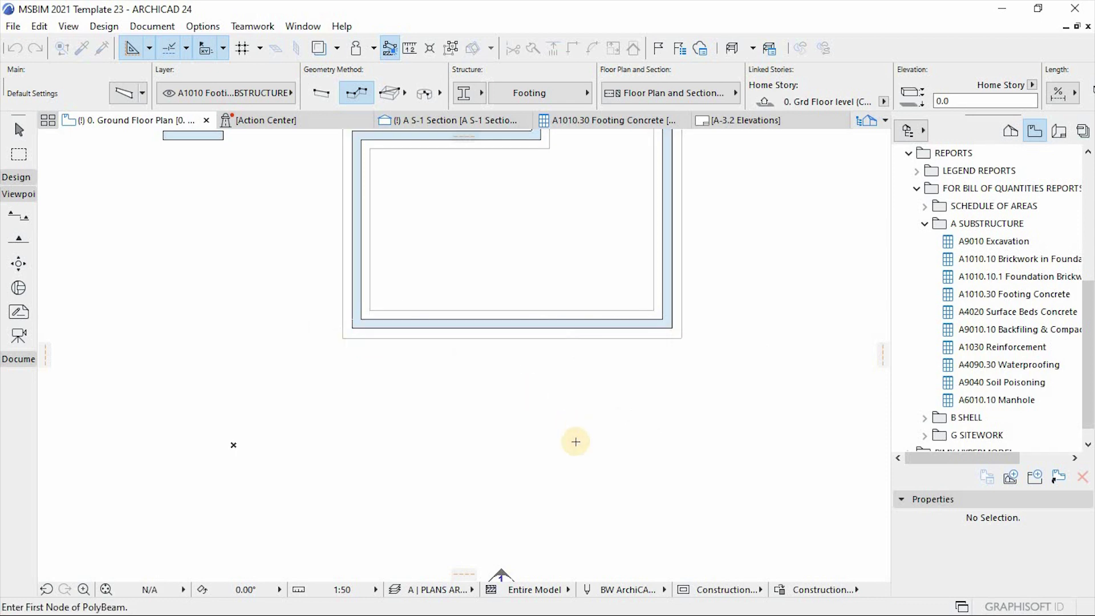
# - Enclose the foundation walls and footings in a marquee, show them in 3D and orbit to an elevated corner view
pyautogui.scroll(-4, 549, 386)
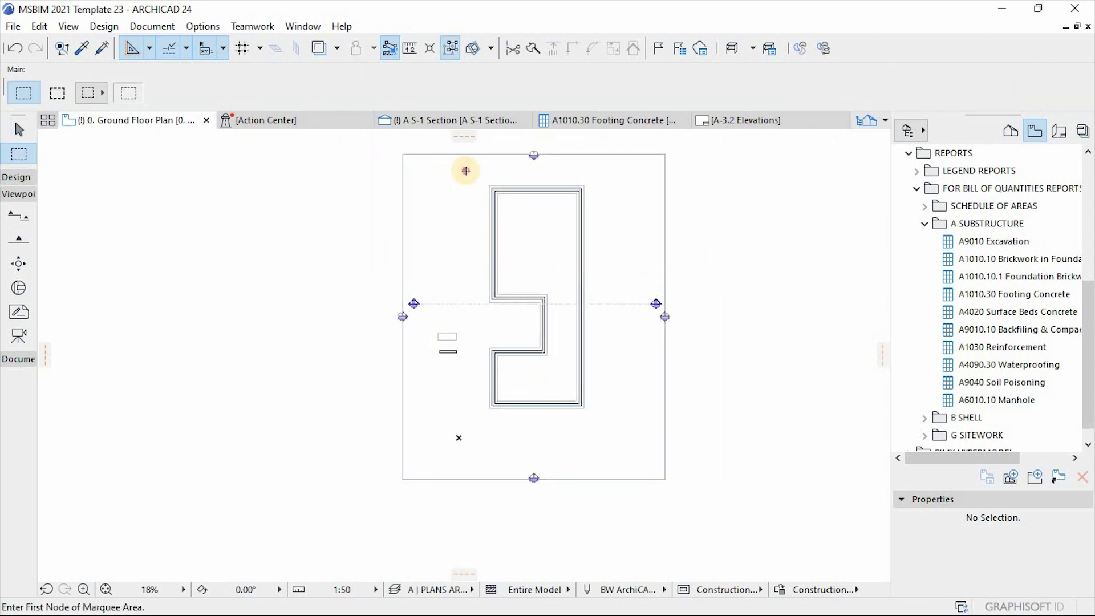
pyautogui.click(466, 170)
pyautogui.click(618, 426)
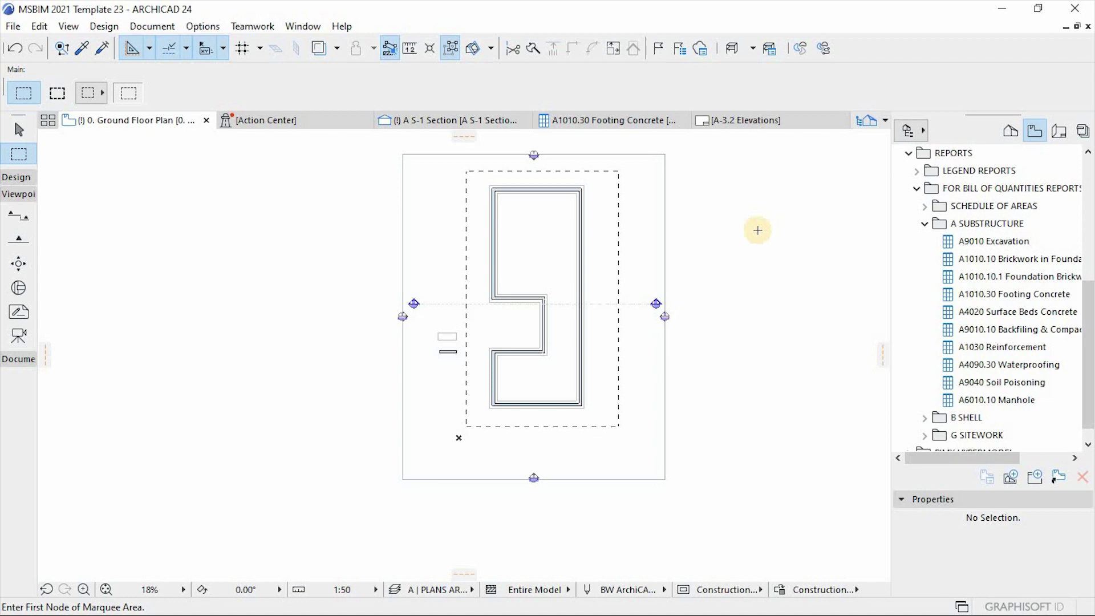
pyautogui.press('F5')
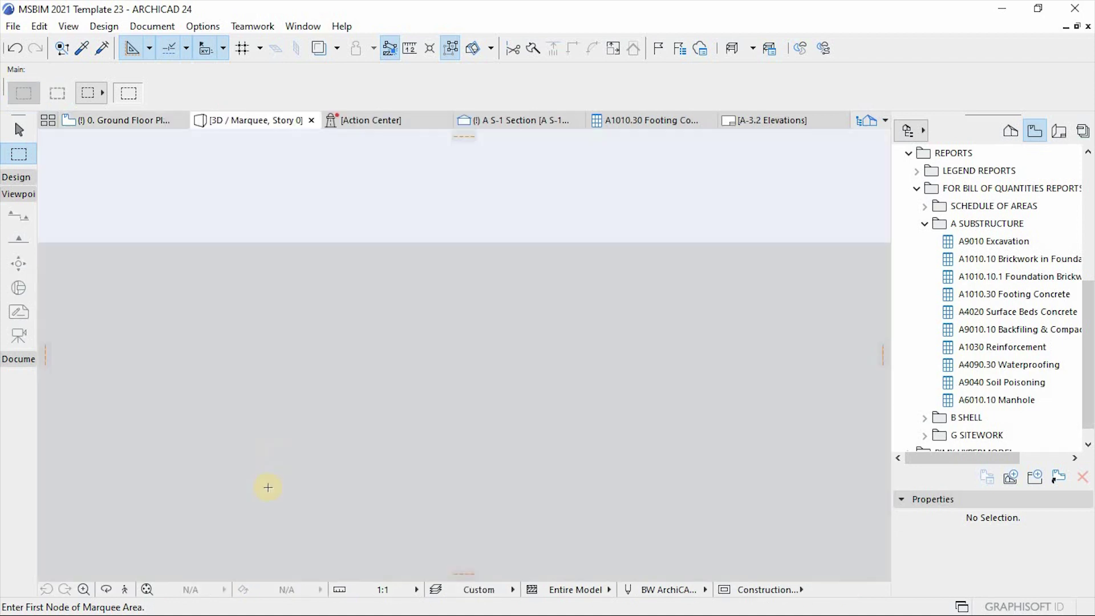
pyautogui.click(147, 589)
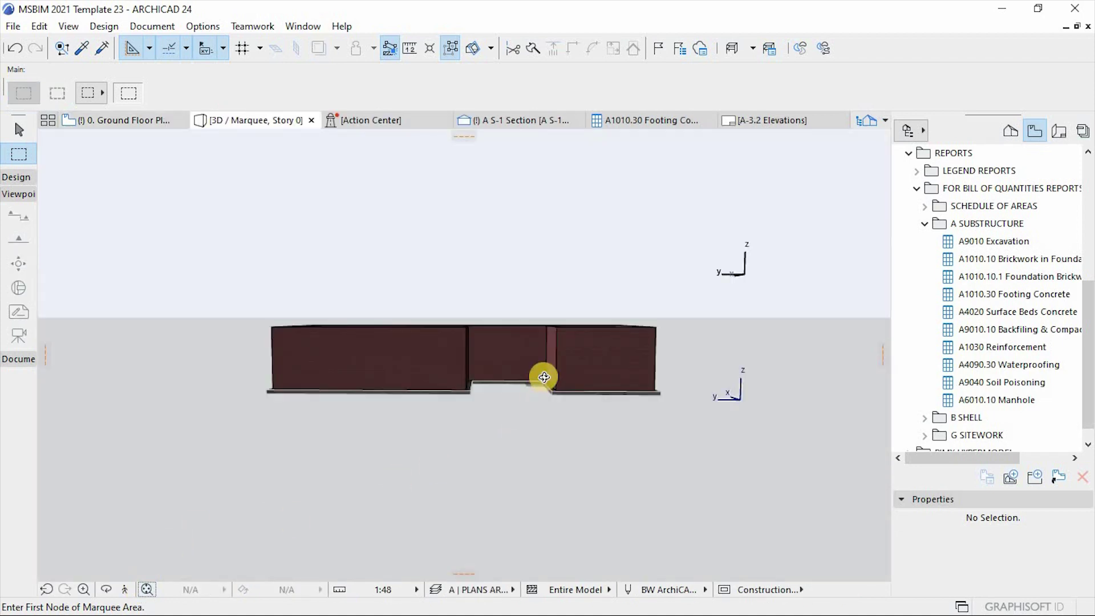
pyautogui.keyDown('shift'); pyautogui.moveTo(584, 438); pyautogui.dragTo(460, 457, button='middle'); pyautogui.keyUp('shift')
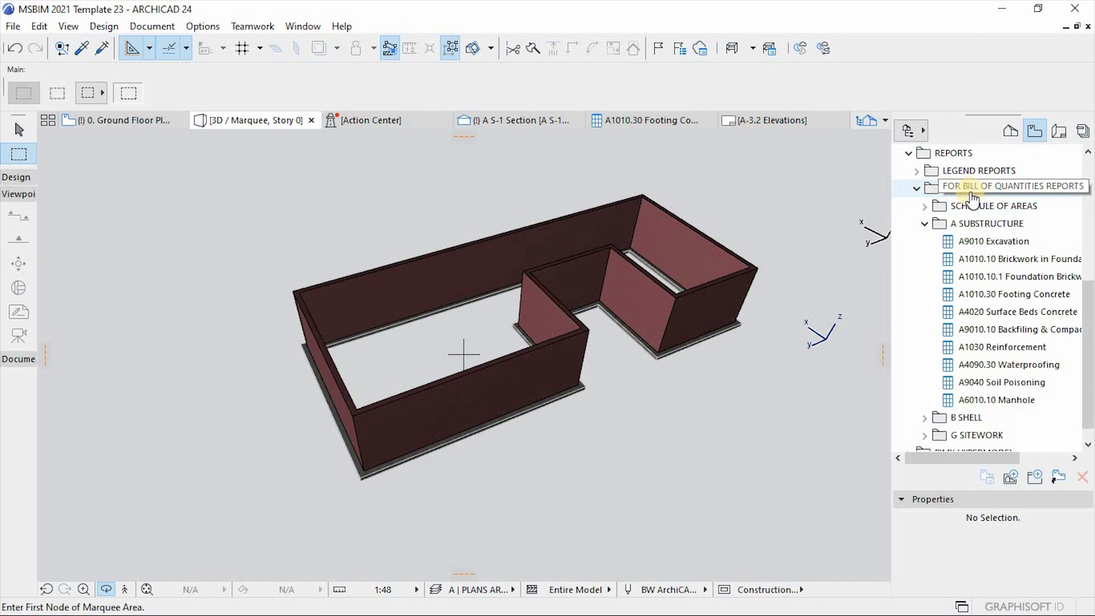
# - Look through the bill of quantities reports listed in the A SUBSTRUCTURE and B SHELL folders
pyautogui.click(924, 223)
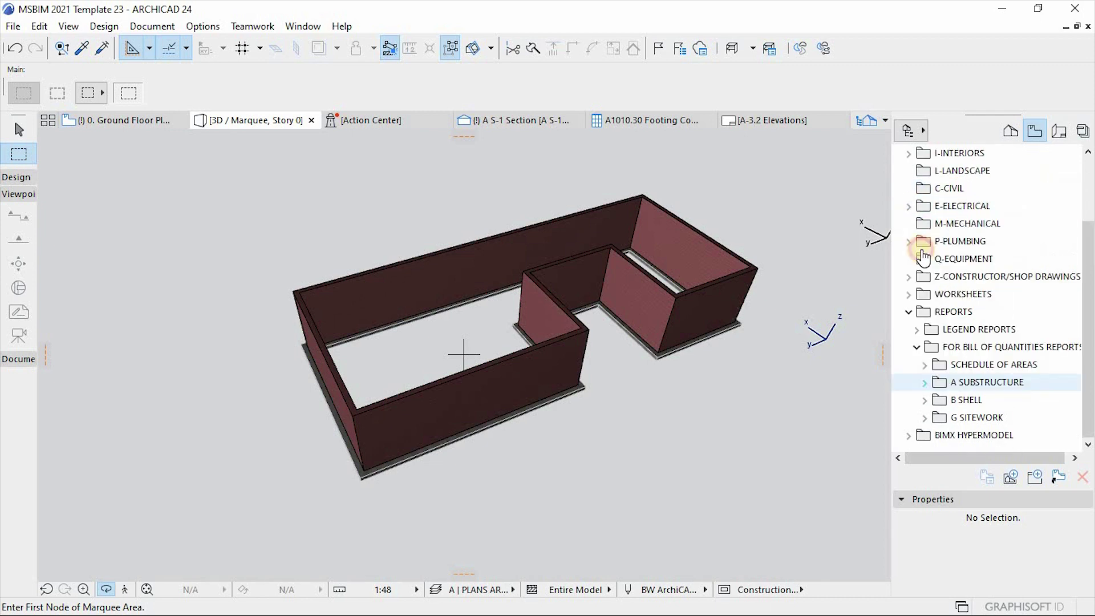
pyautogui.click(924, 385)
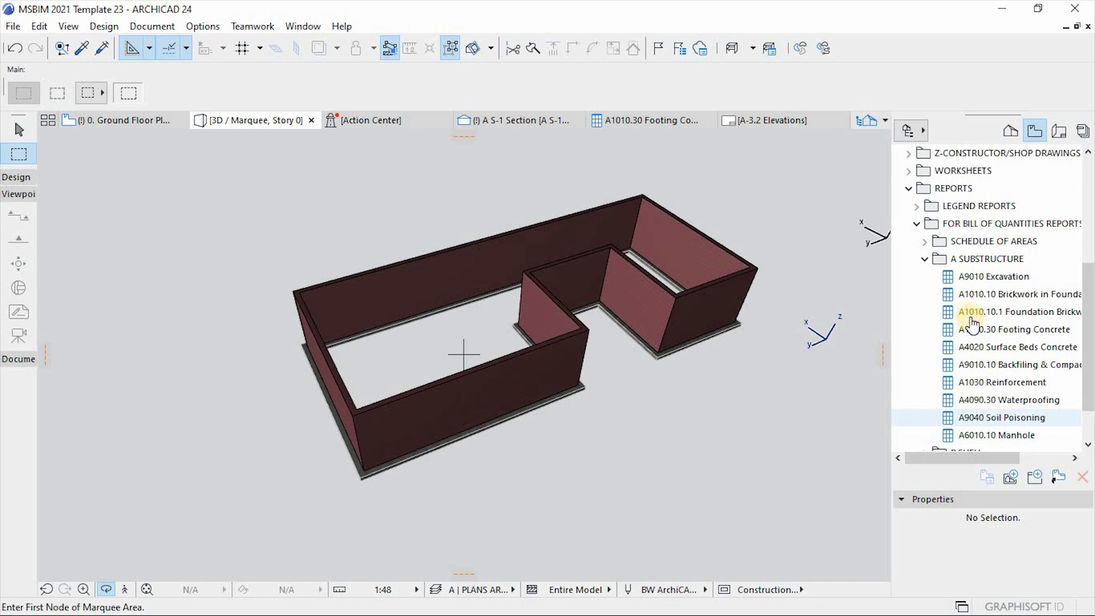
pyautogui.click(924, 260)
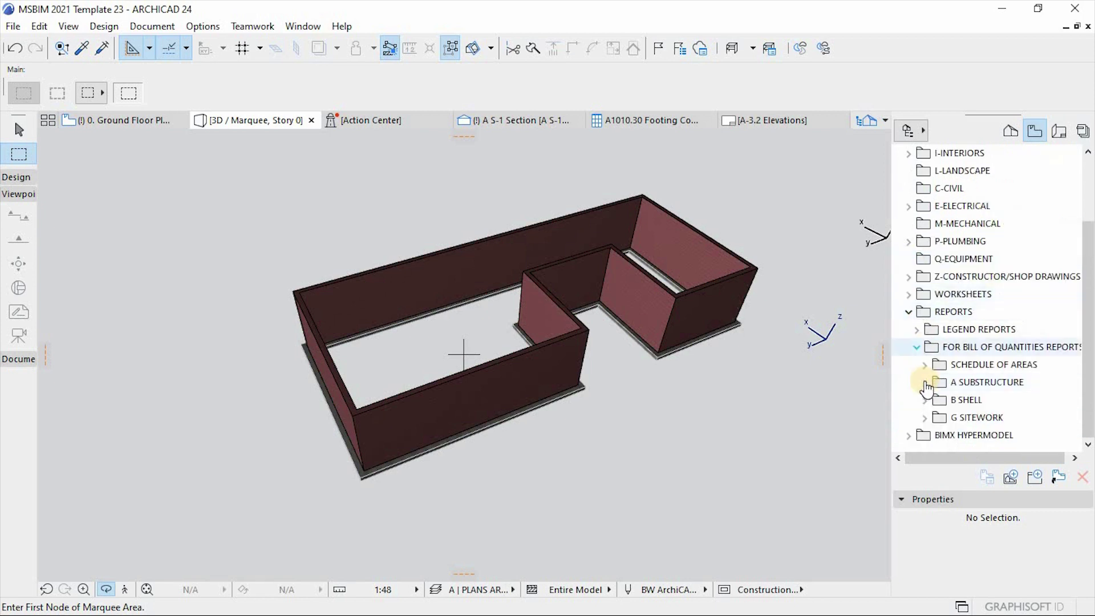
pyautogui.click(924, 399)
pyautogui.scroll(-1, 983, 369)
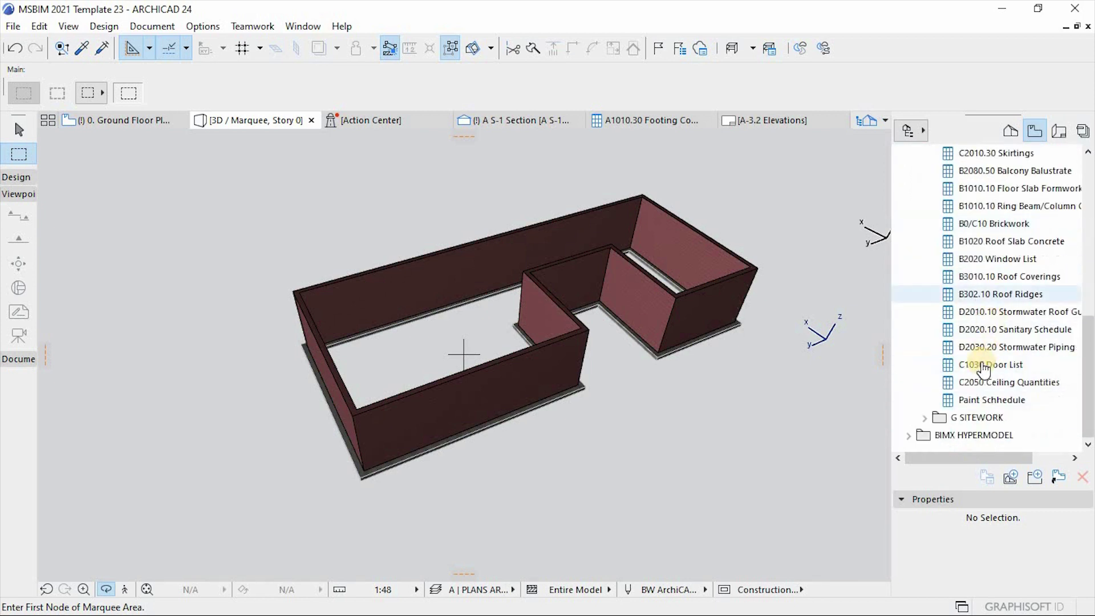
pyautogui.scroll(3, 983, 369)
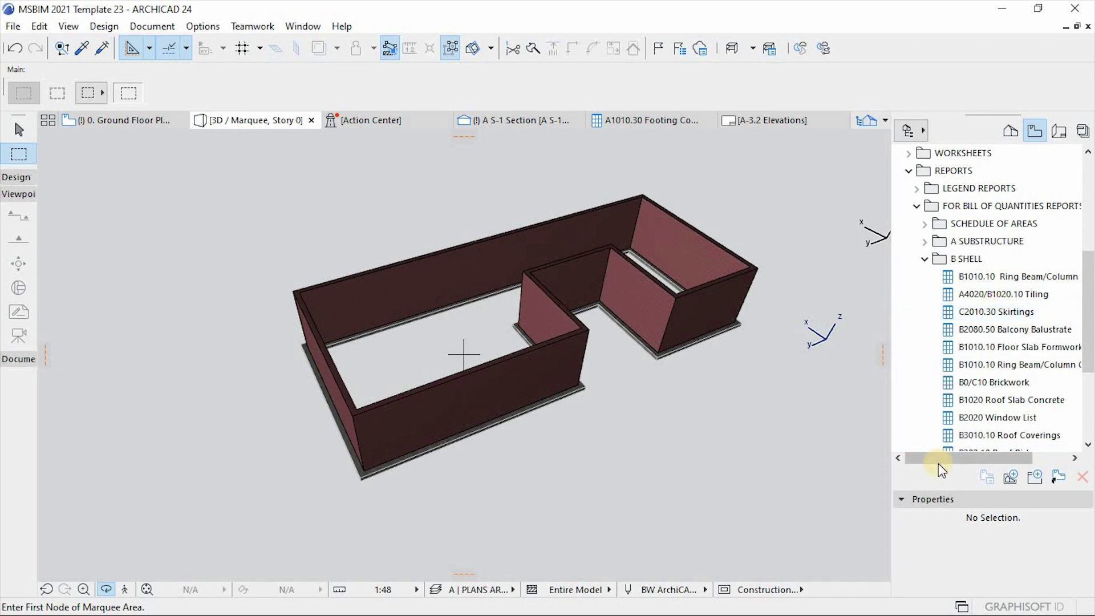
pyautogui.moveTo(939, 457); pyautogui.dragTo(949, 456)
pyautogui.scroll(-3, 987, 292)
pyautogui.scroll(3, 987, 292)
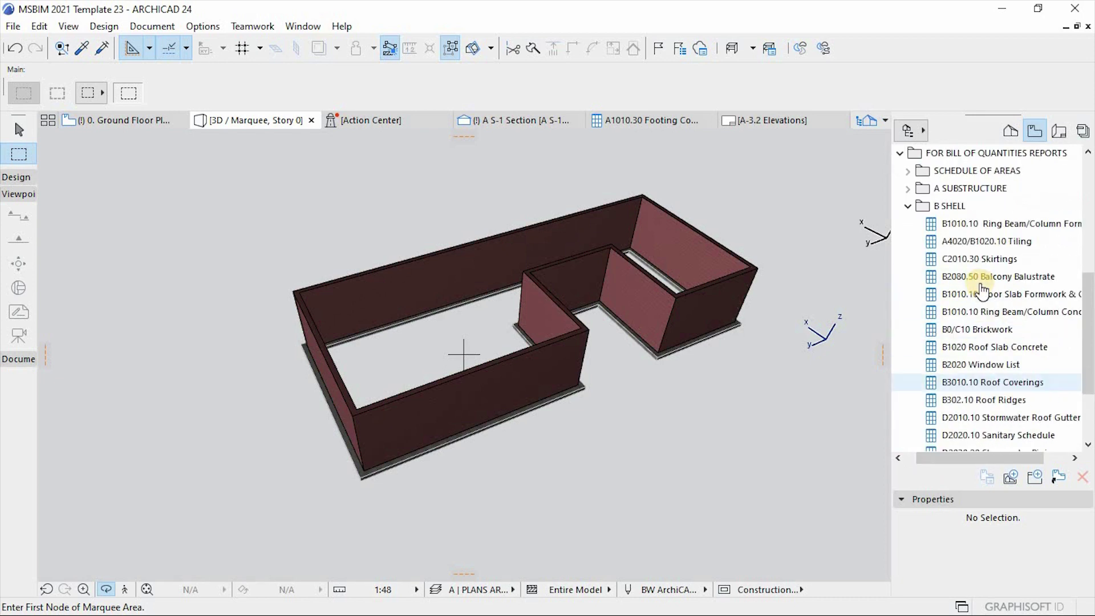
pyautogui.scroll(-2, 981, 279)
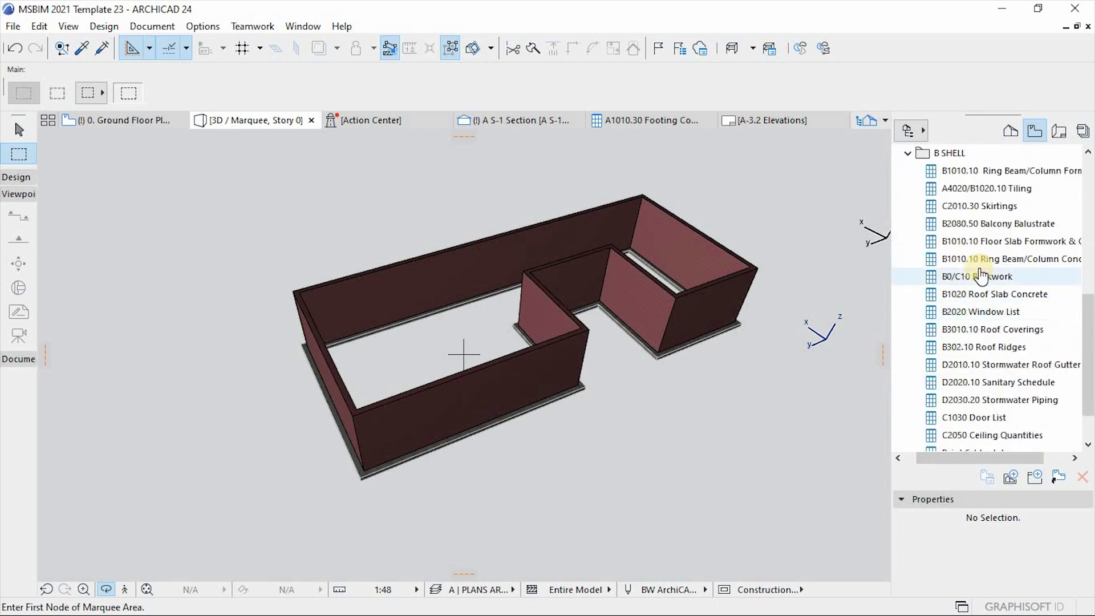
pyautogui.scroll(1, 923, 245)
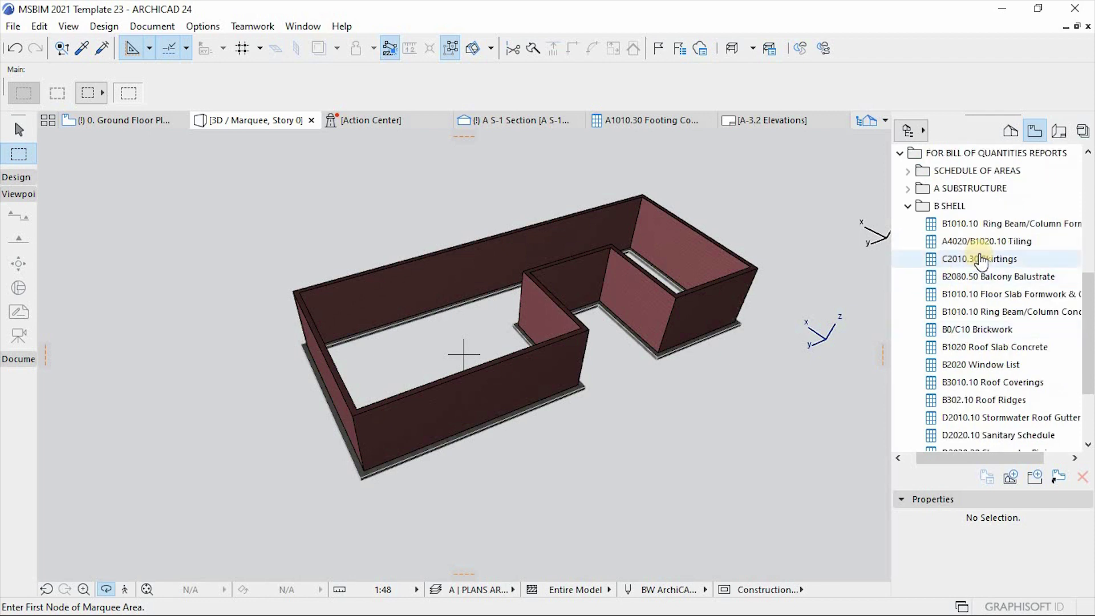
pyautogui.click(908, 206)
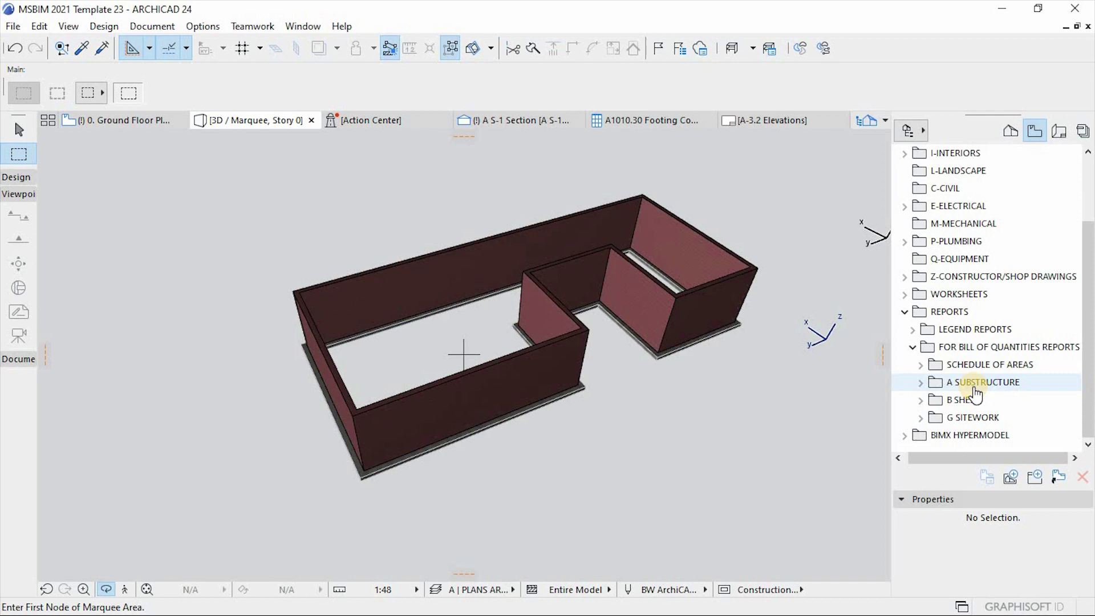
# - Open the A1010.10 Brickwork in Foundation schedule from the A SUBSTRUCTURE reports and merge its uniform items
pyautogui.click(920, 382)
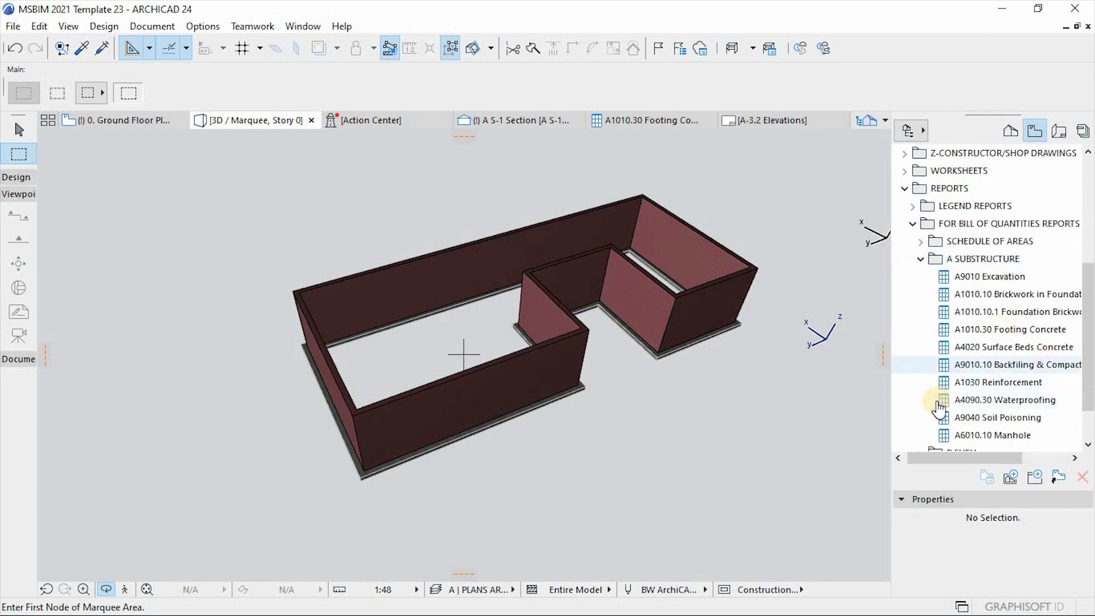
pyautogui.moveTo(655, 313); pyautogui.dragTo(699, 285)
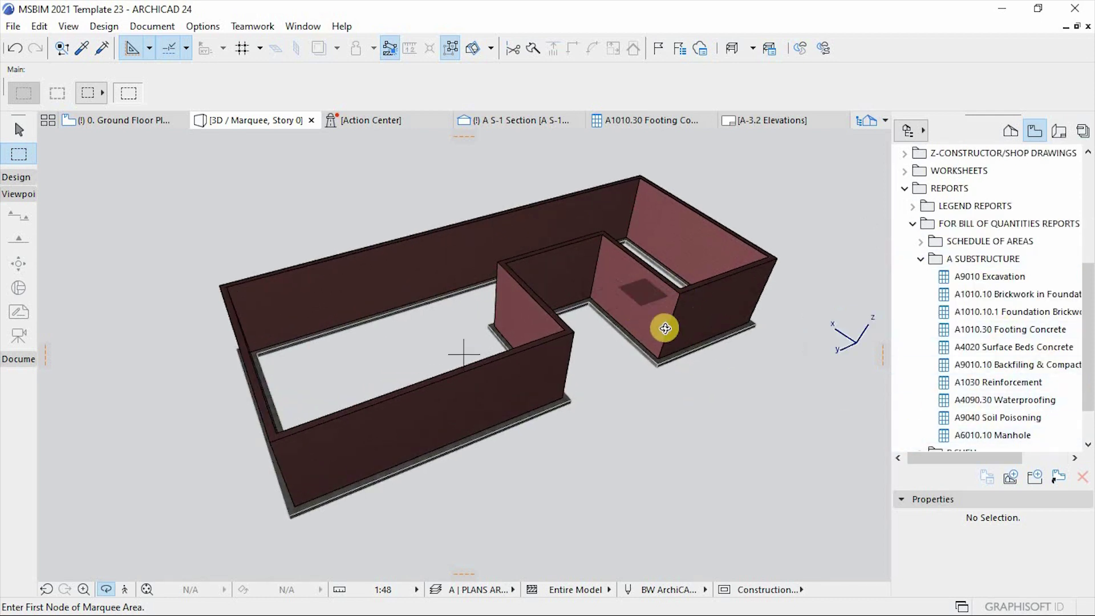
pyautogui.scroll(2, 671, 374)
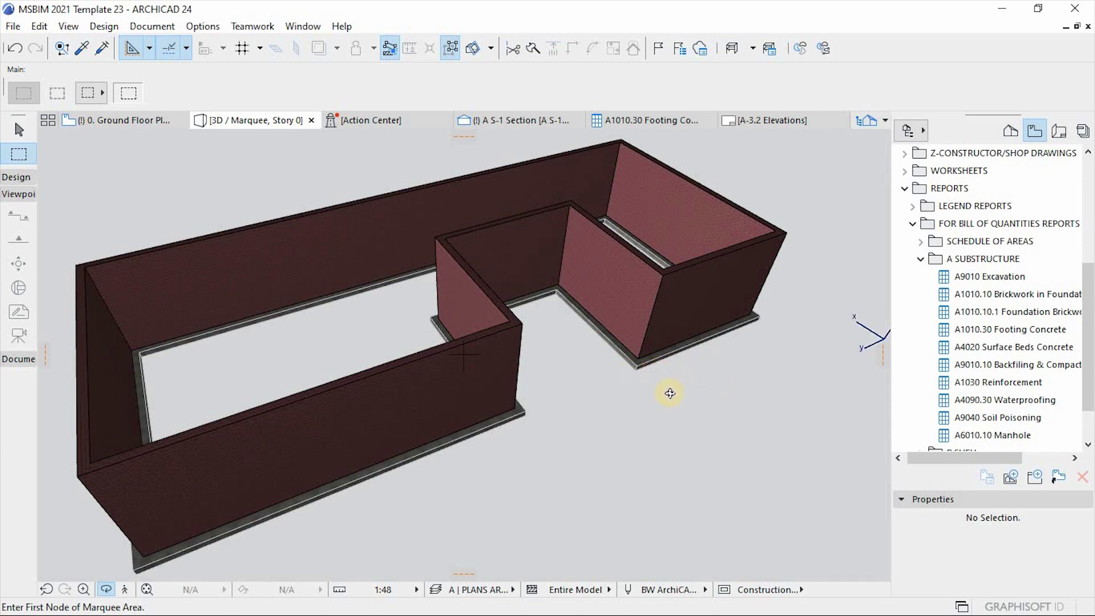
pyautogui.moveTo(997, 457); pyautogui.dragTo(1014, 458)
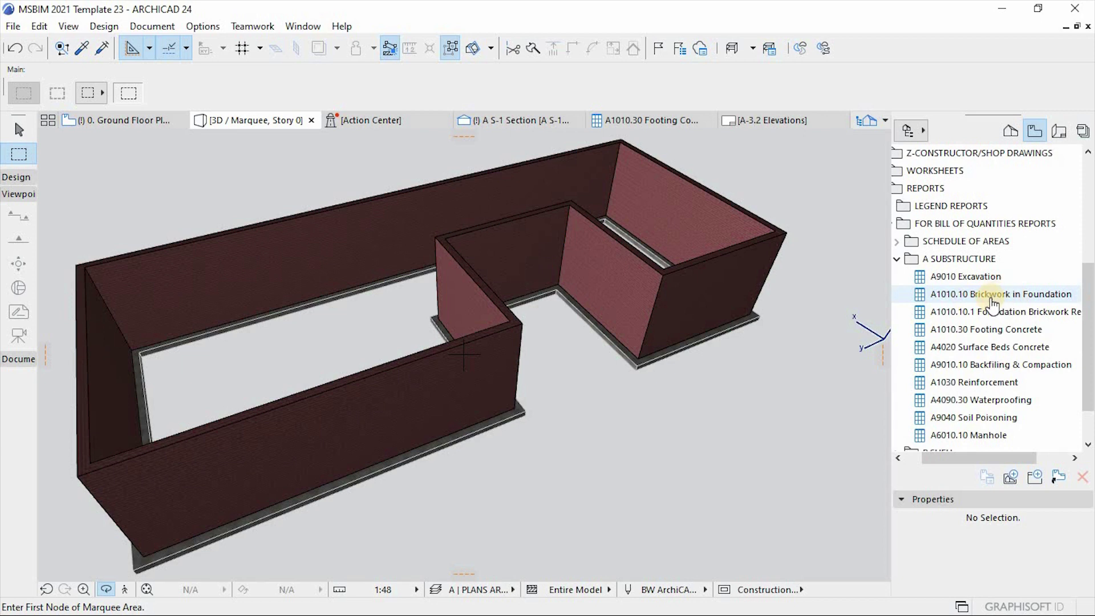
pyautogui.doubleClick(995, 295)
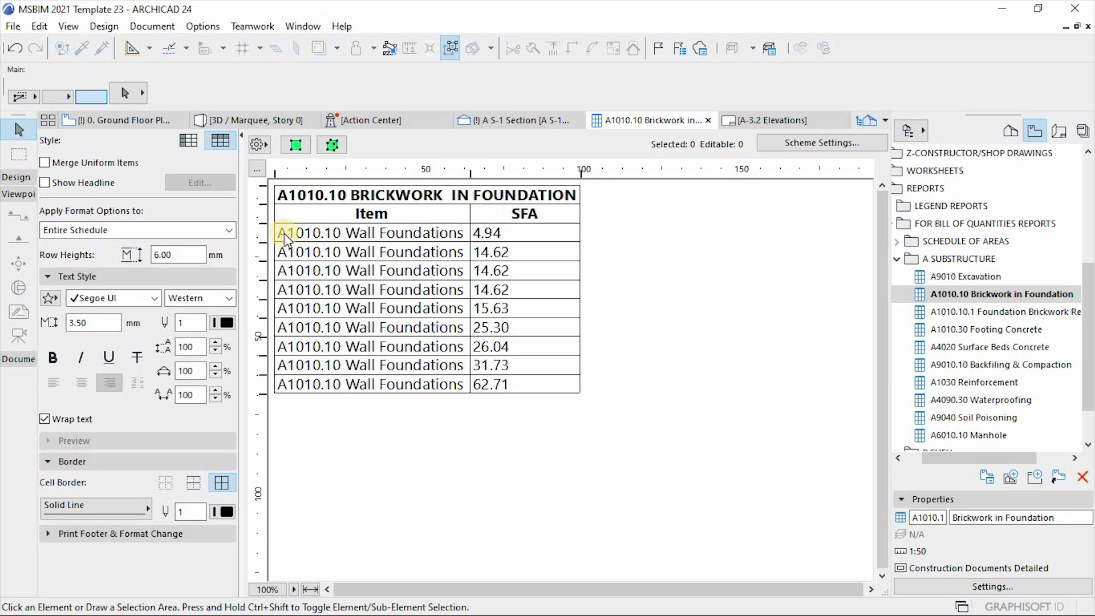
pyautogui.click(98, 163)
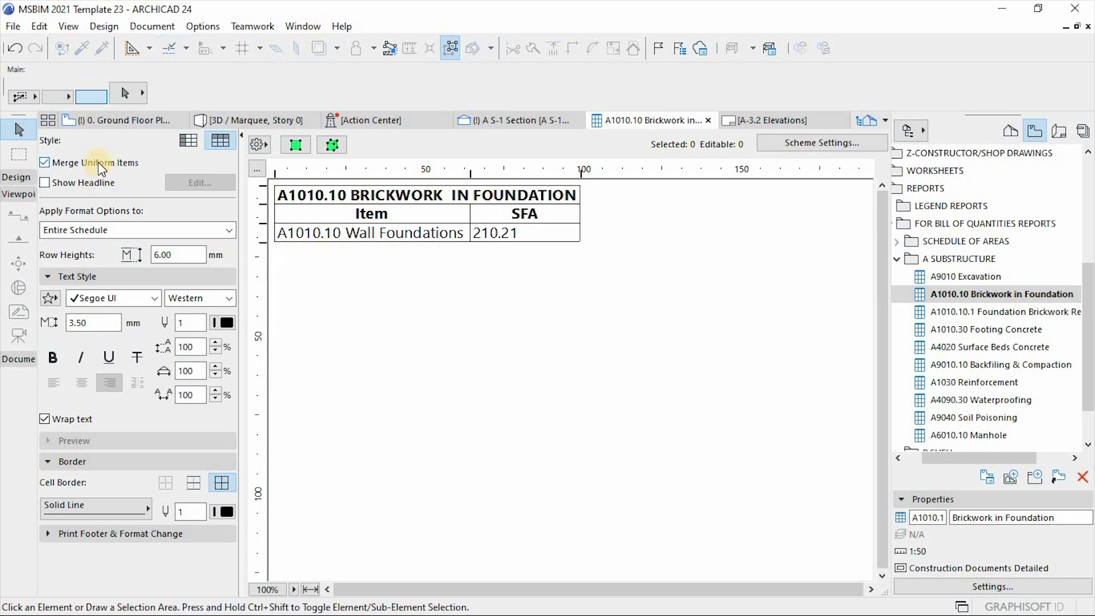
pyautogui.click(98, 163)
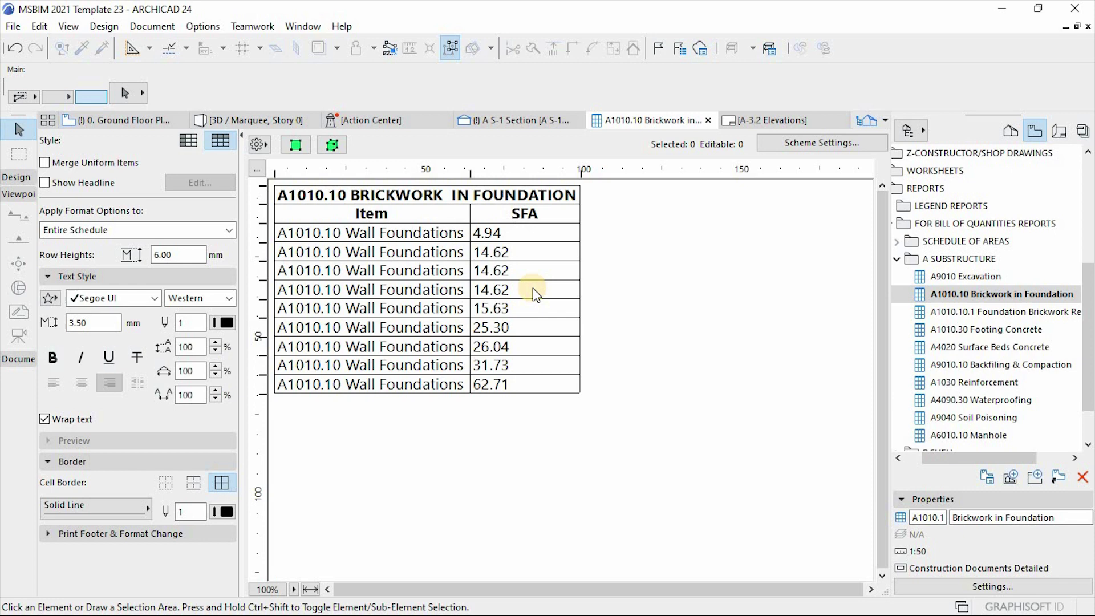
pyautogui.click(98, 164)
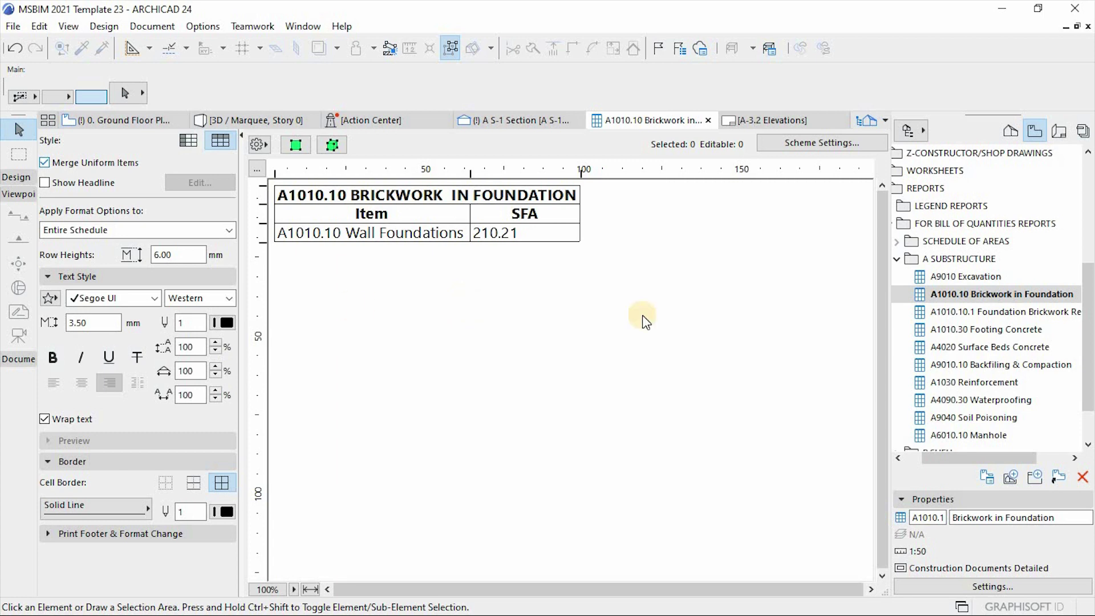
# - Review the A1010.30 Footing Concrete schedule with its uniform items unmerged and return to the ground floor plan
pyautogui.doubleClick(989, 330)
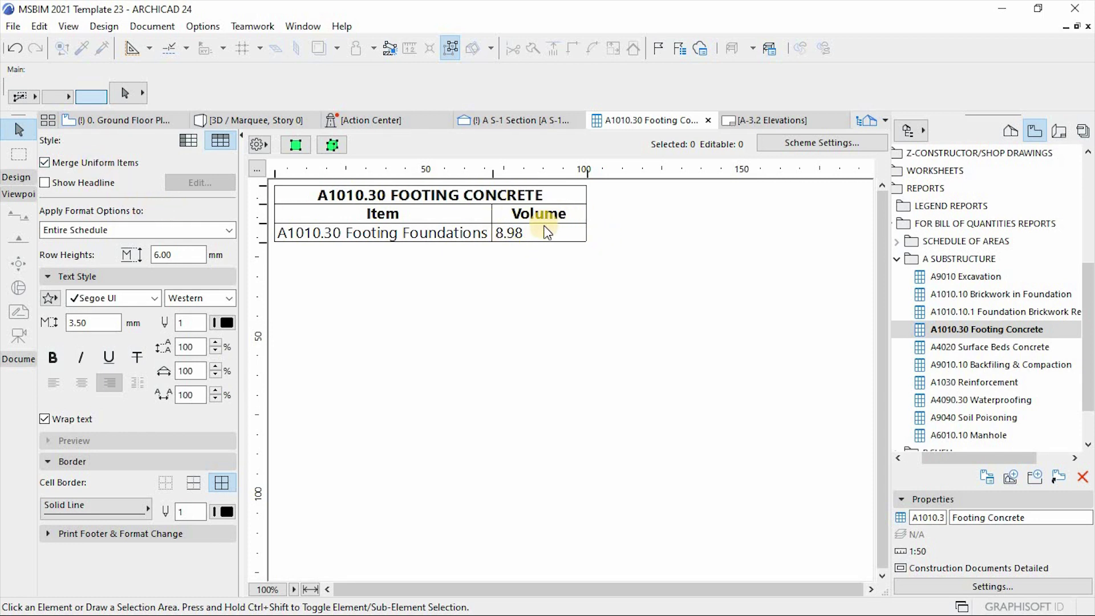
pyautogui.click(77, 161)
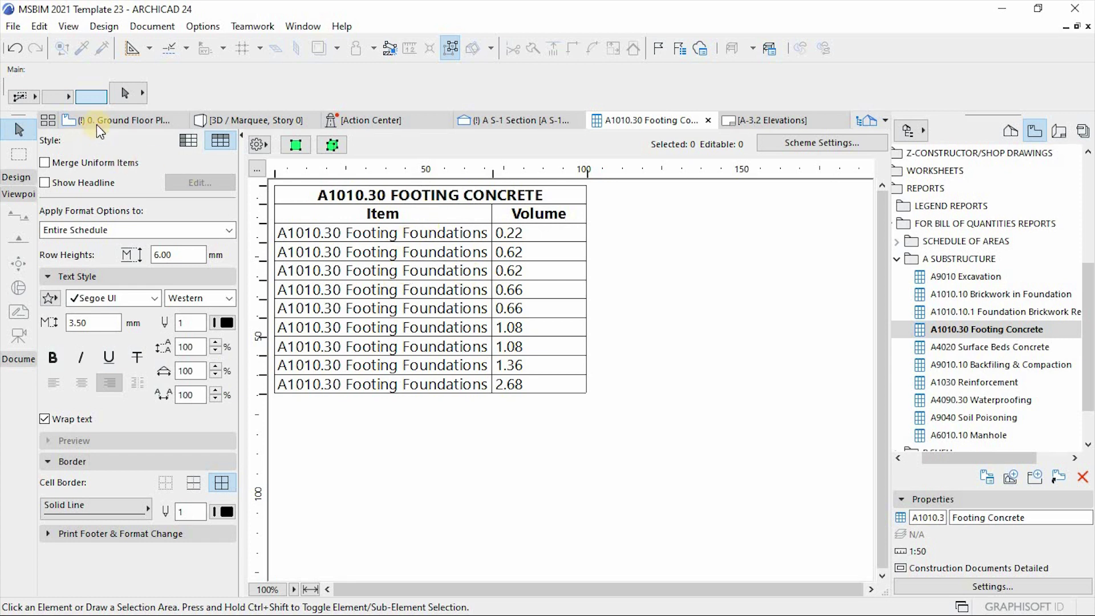
pyautogui.click(80, 163)
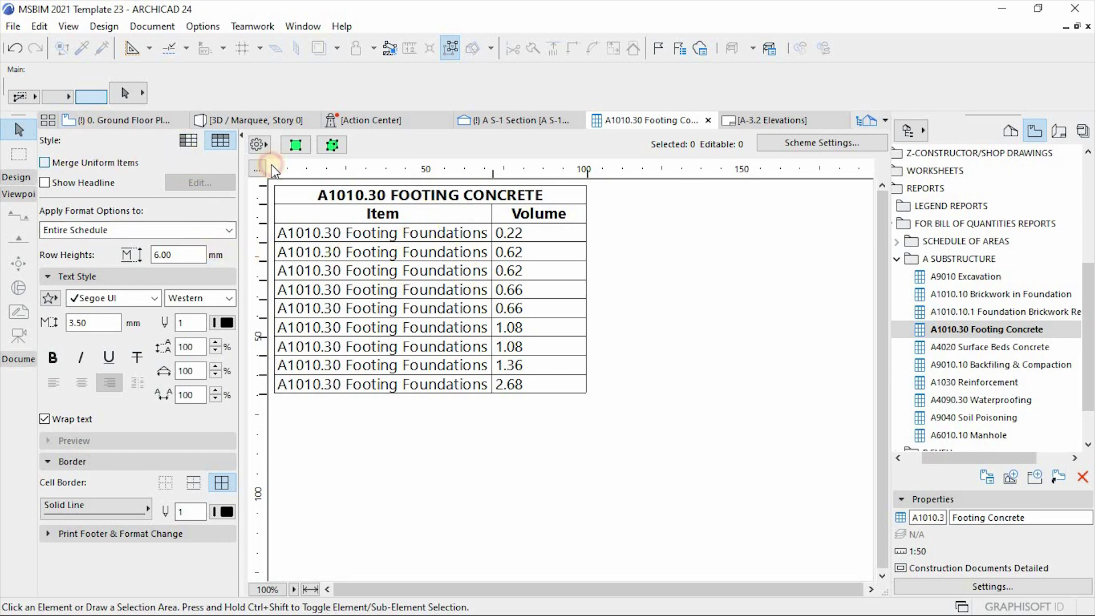
pyautogui.click(101, 121)
pyautogui.scroll(4, 520, 410)
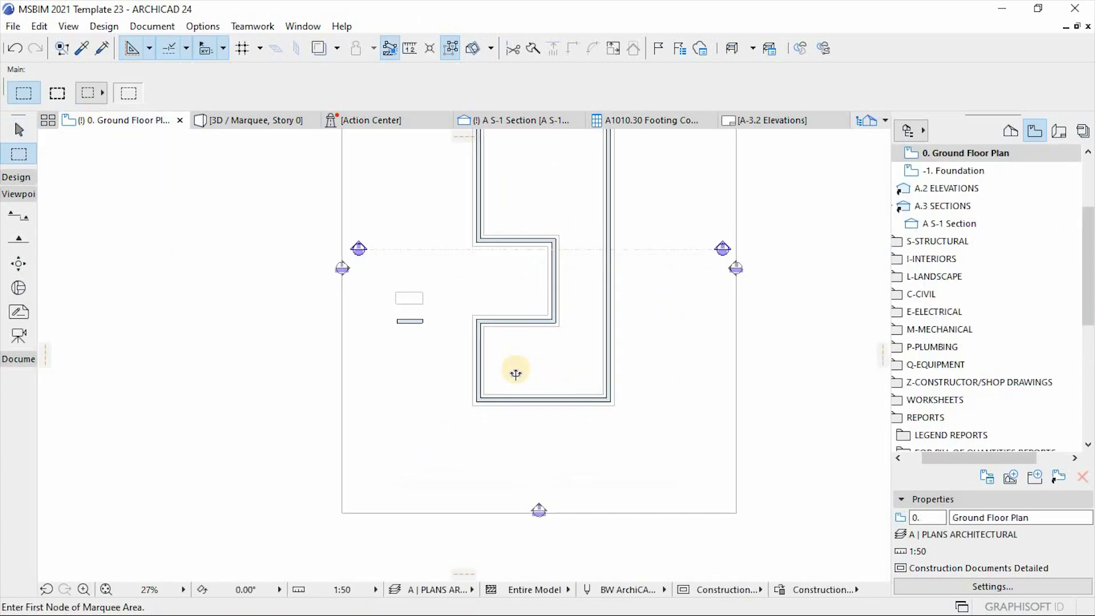
pyautogui.doubleClick(391, 274)
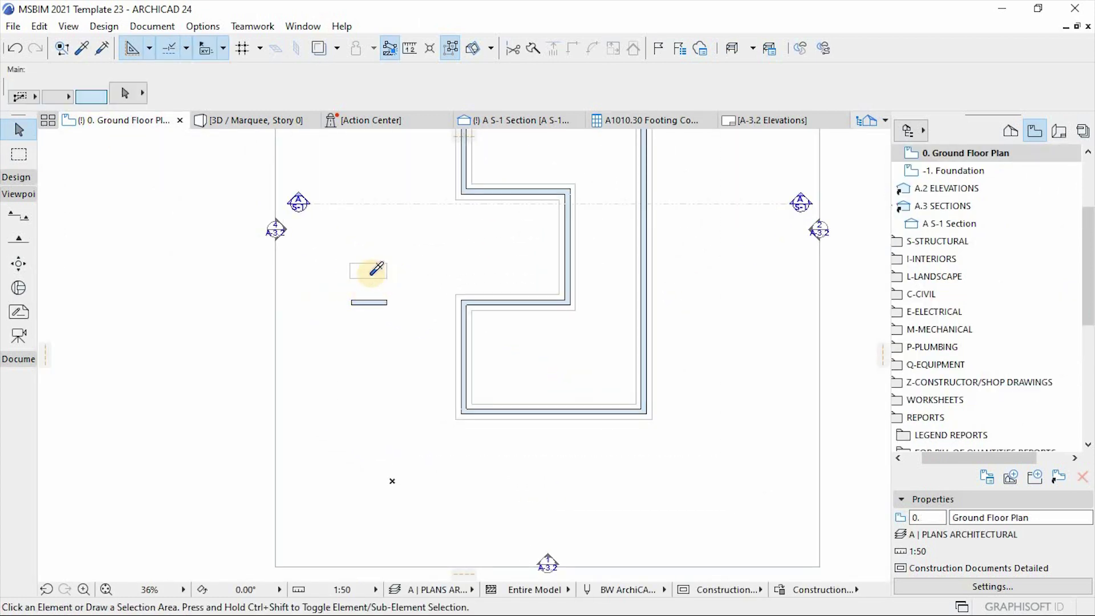
pyautogui.click(370, 270)
pyautogui.doubleClick(564, 411)
pyautogui.scroll(3, 551, 411)
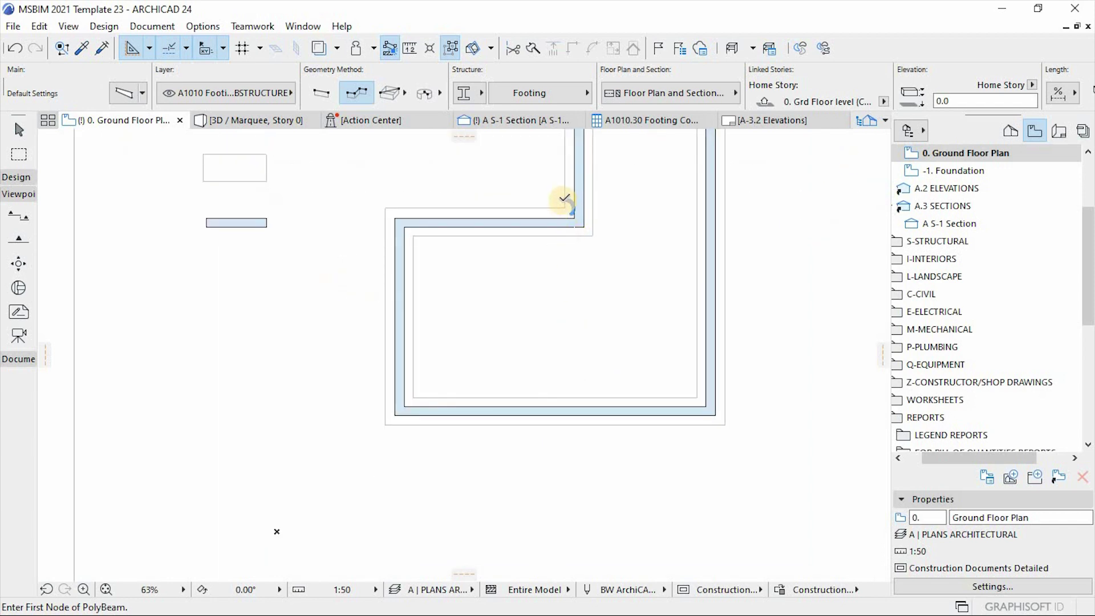
pyautogui.press('Escape')
# - Stretch the lower end of the recess's vertical footing straight down about 5,100 mm to the bottom wall's footing
pyautogui.click(568, 220)
pyautogui.click(573, 217)
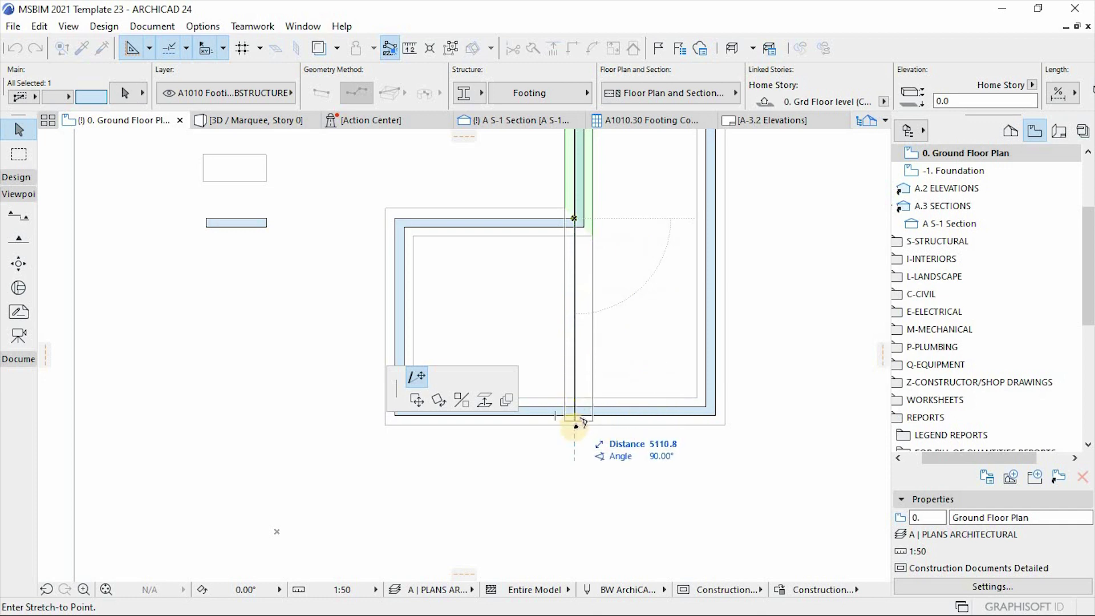
pyautogui.click(539, 429)
pyautogui.scroll(-3, 539, 428)
pyautogui.scroll(1, 573, 375)
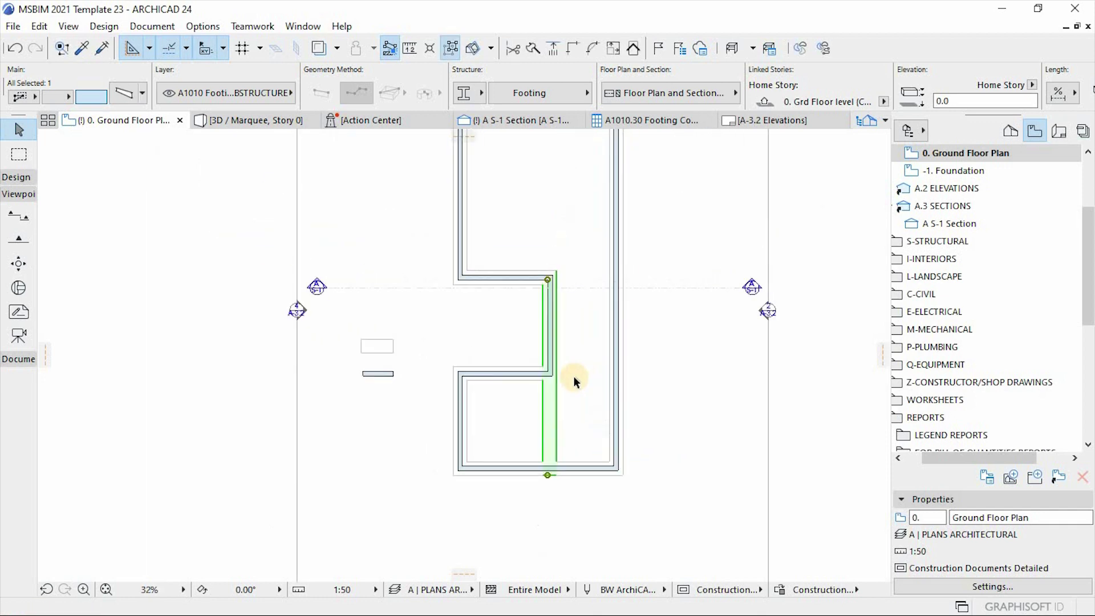
# - Stretch the inner end of the recess's upper horizontal footing about 3,770 mm across to the right wall's footing and deselect it
pyautogui.scroll(-2, 573, 379)
pyautogui.scroll(4, 567, 323)
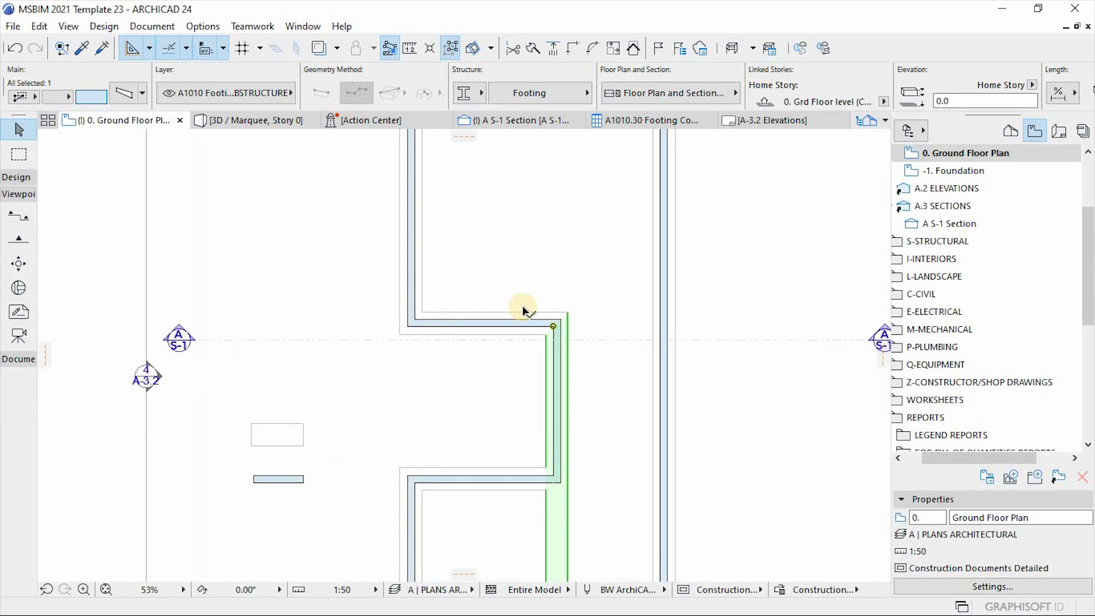
pyautogui.click(551, 328)
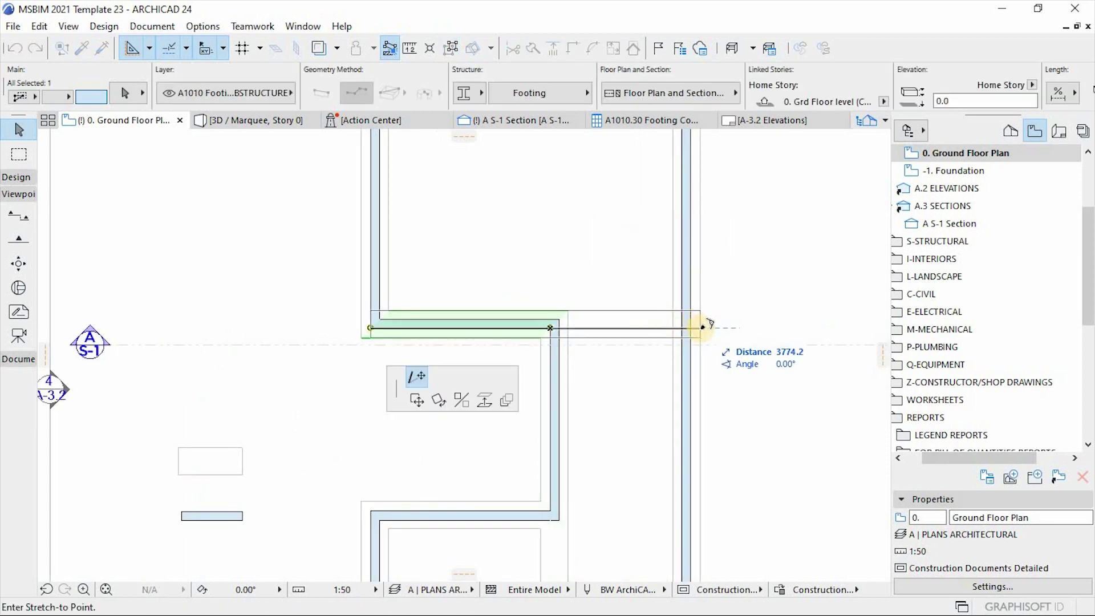
pyautogui.click(702, 322)
pyautogui.click(545, 275)
pyautogui.scroll(-2, 545, 275)
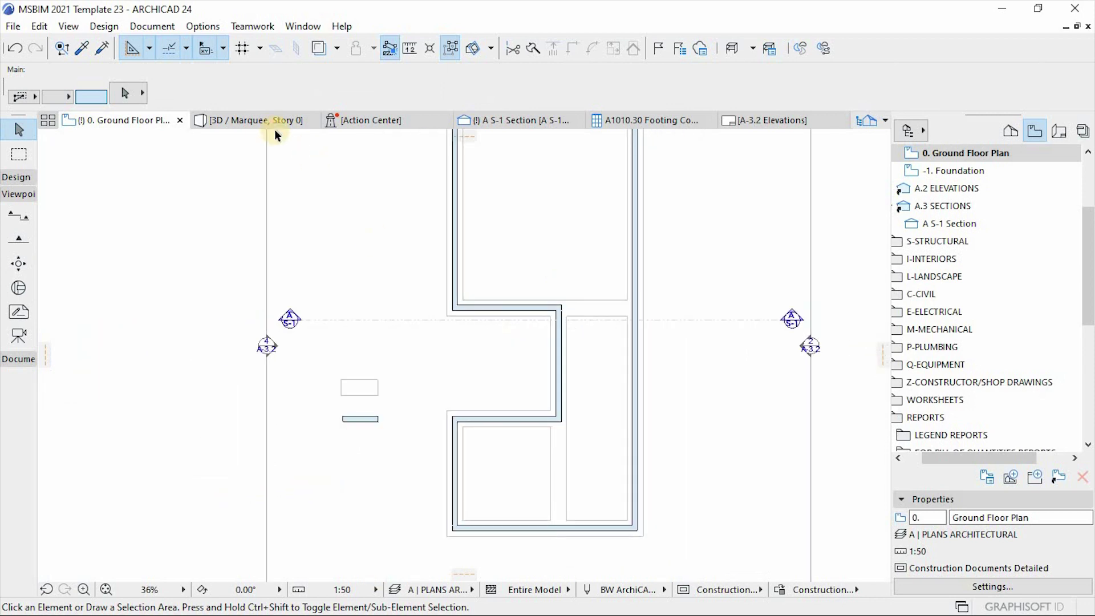
# - Save the A1010.30 Footing Concrete schedule as Tabbed Text (*.txt) in the A SUBSTRUCTURE folder, replacing the existing file
pyautogui.click(641, 122)
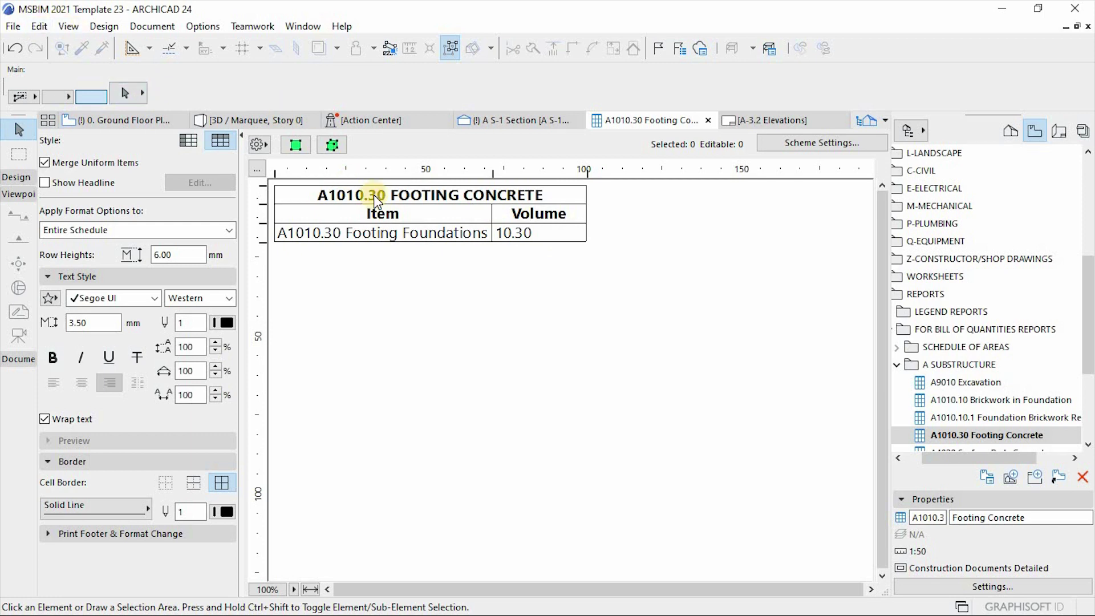
pyautogui.click(15, 25)
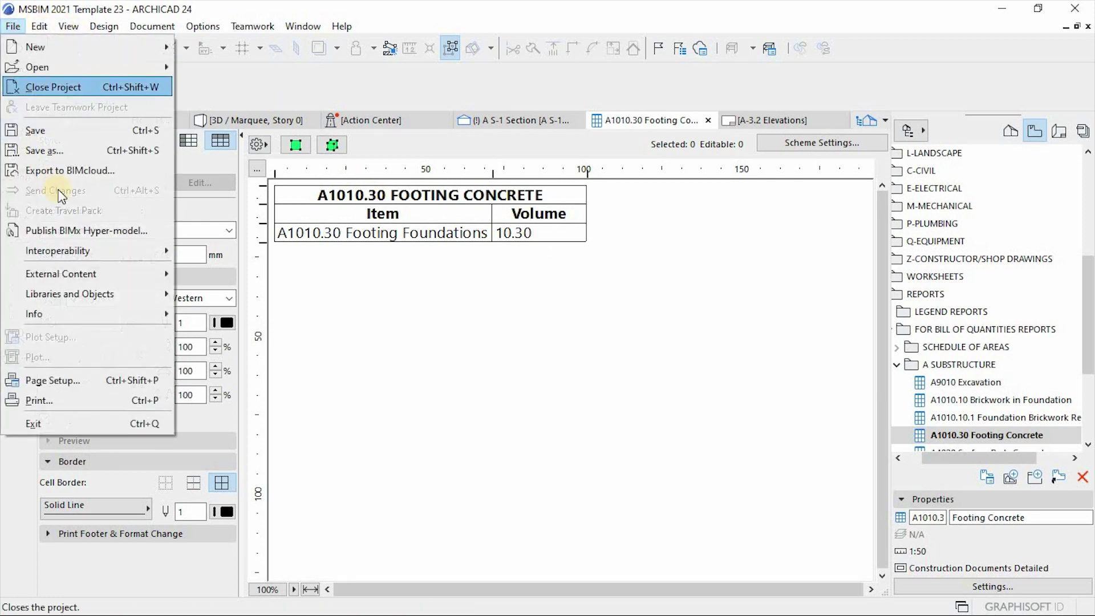
pyautogui.click(43, 150)
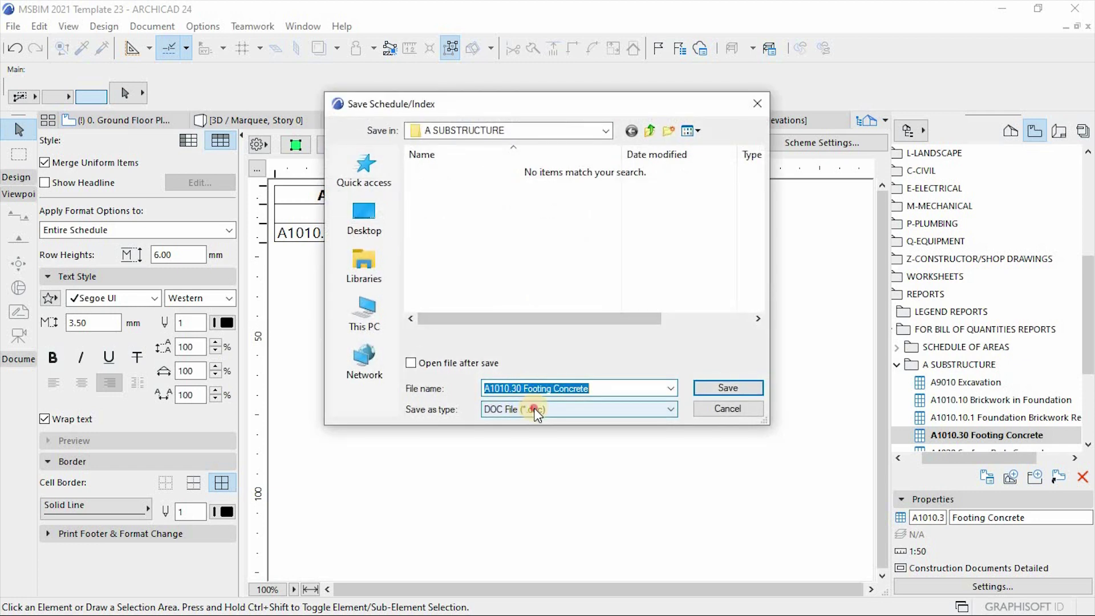
pyautogui.click(535, 409)
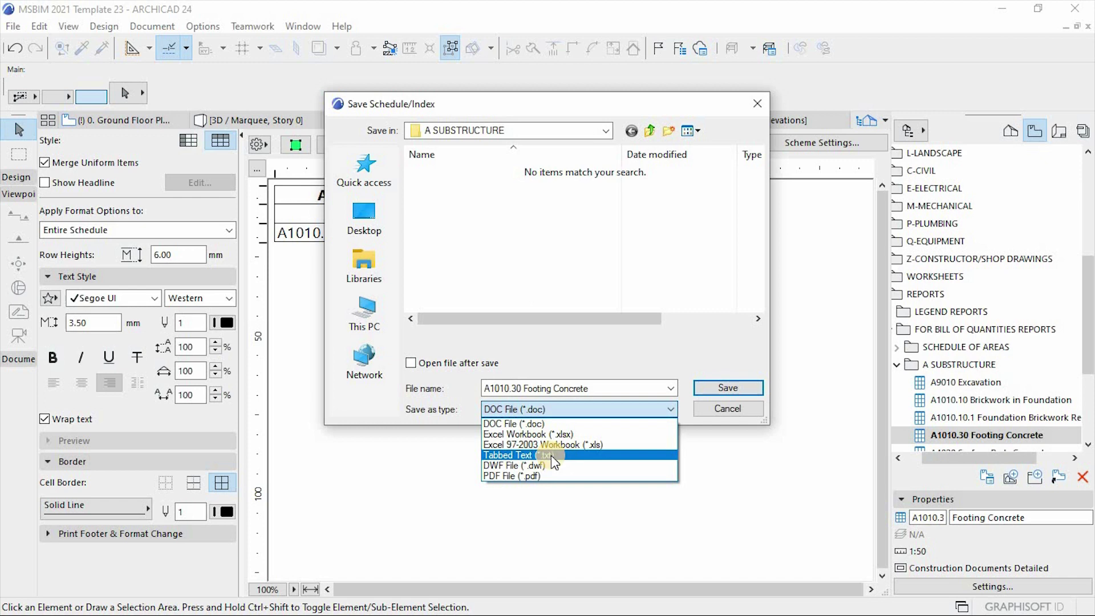
pyautogui.click(551, 455)
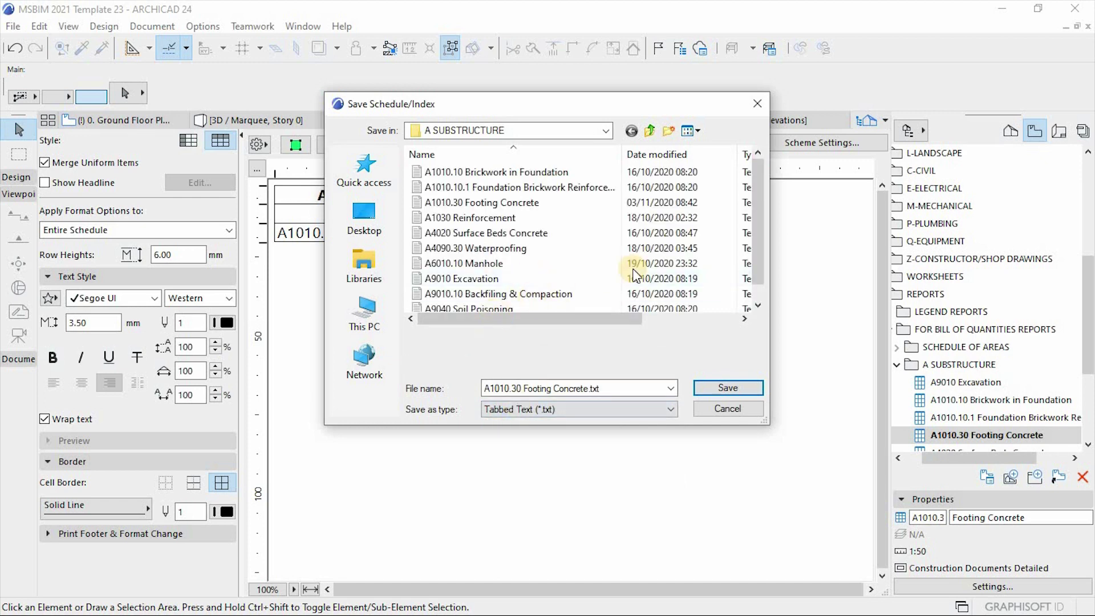
pyautogui.moveTo(760, 179)
pyautogui.mouseDown()
pyautogui.moveTo(752, 230)
pyautogui.moveTo(751, 178)
pyautogui.mouseUp()
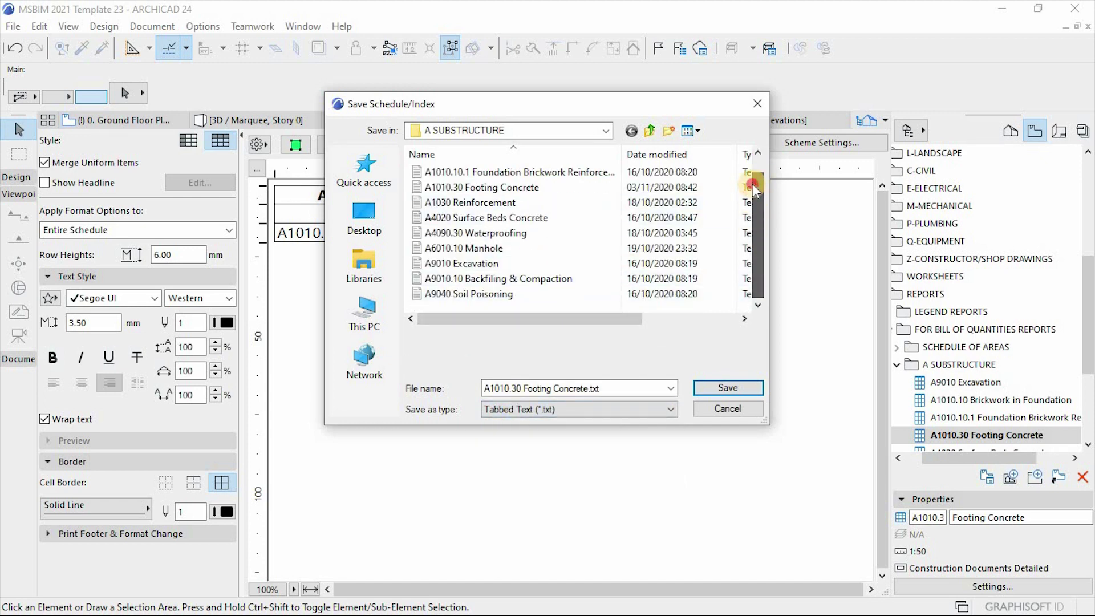
pyautogui.click(728, 388)
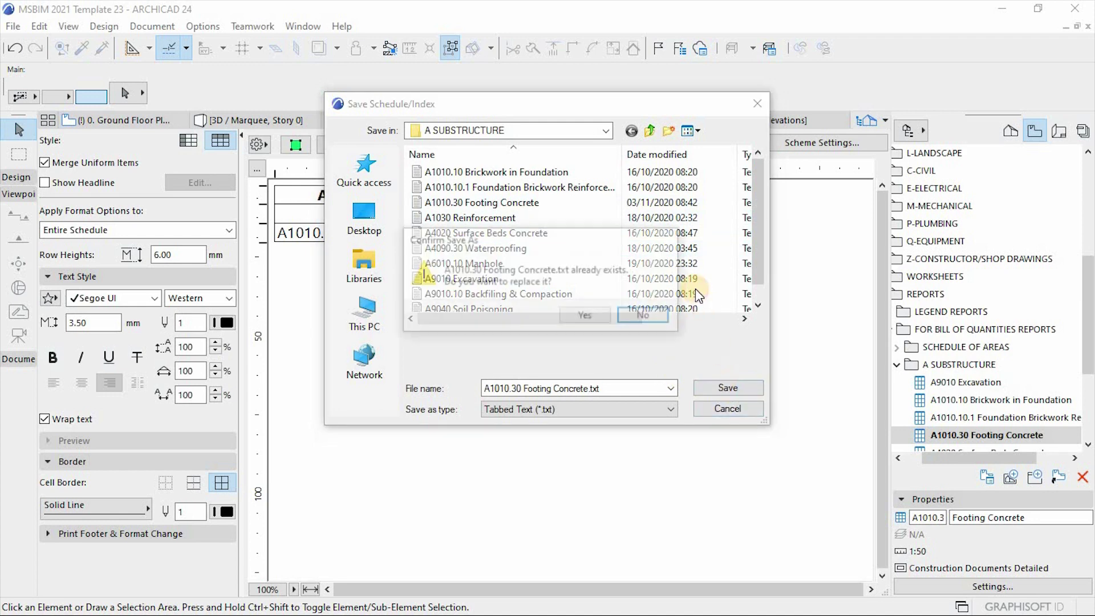
pyautogui.click(590, 317)
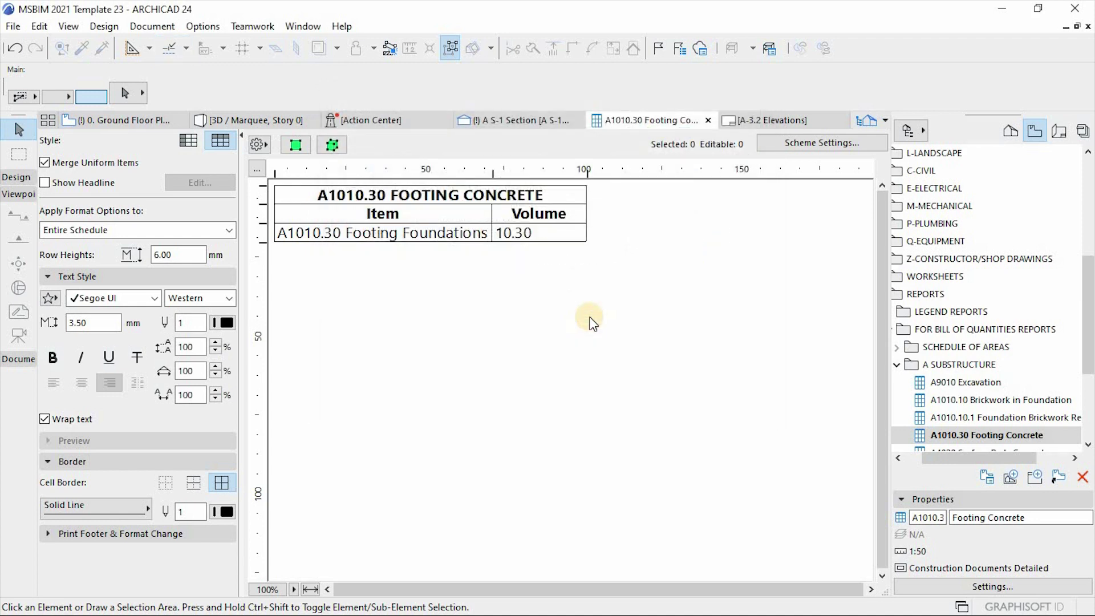
# - Switch to the MSBIM 2021 BOQ ArchiCAD Template workbook in Excel and examine the substructure data on the ARCHICAD_METADATA sheet
pyautogui.press('super')
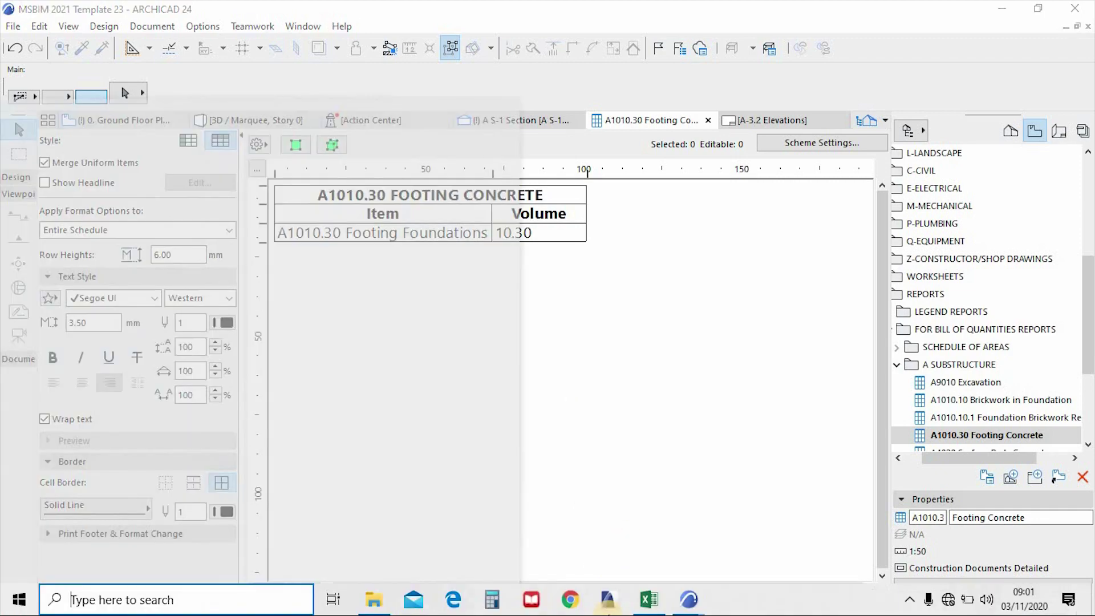
pyautogui.click(648, 602)
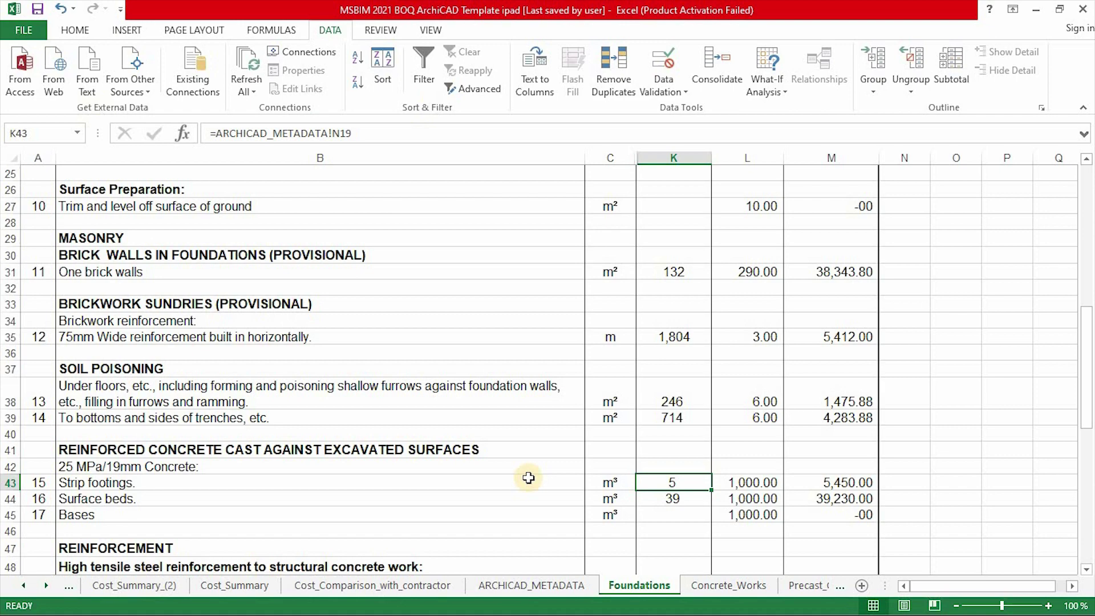
pyautogui.click(526, 585)
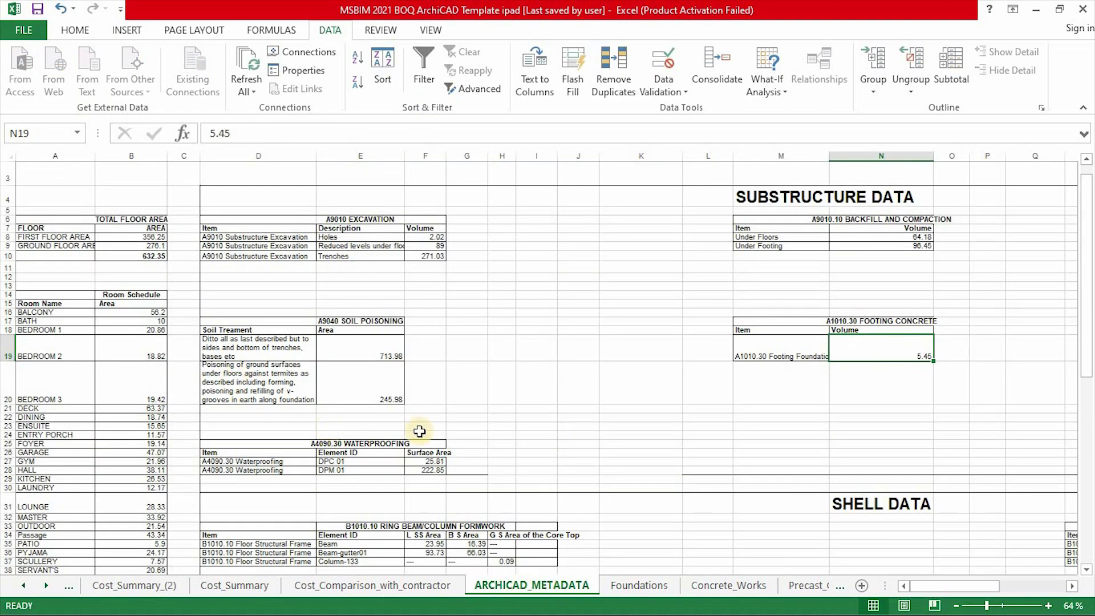
pyautogui.scroll(1, 586, 391)
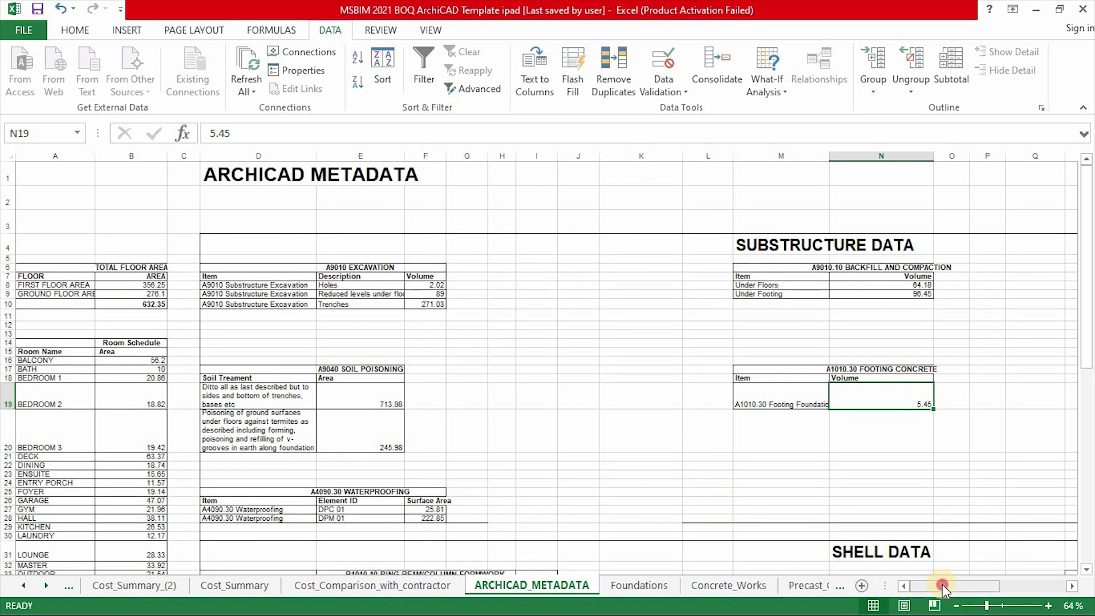
pyautogui.moveTo(942, 585); pyautogui.dragTo(956, 590)
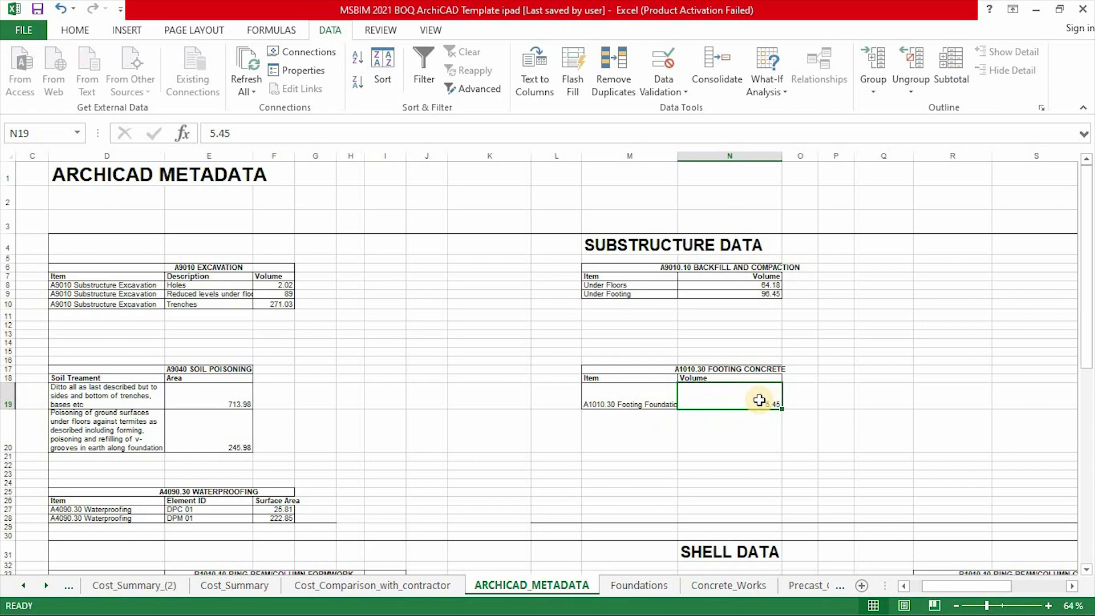
# - Examine the strip footings, surface beds and bases items on the Foundations sheet and the formula behind the strip footings quantity
pyautogui.click(640, 586)
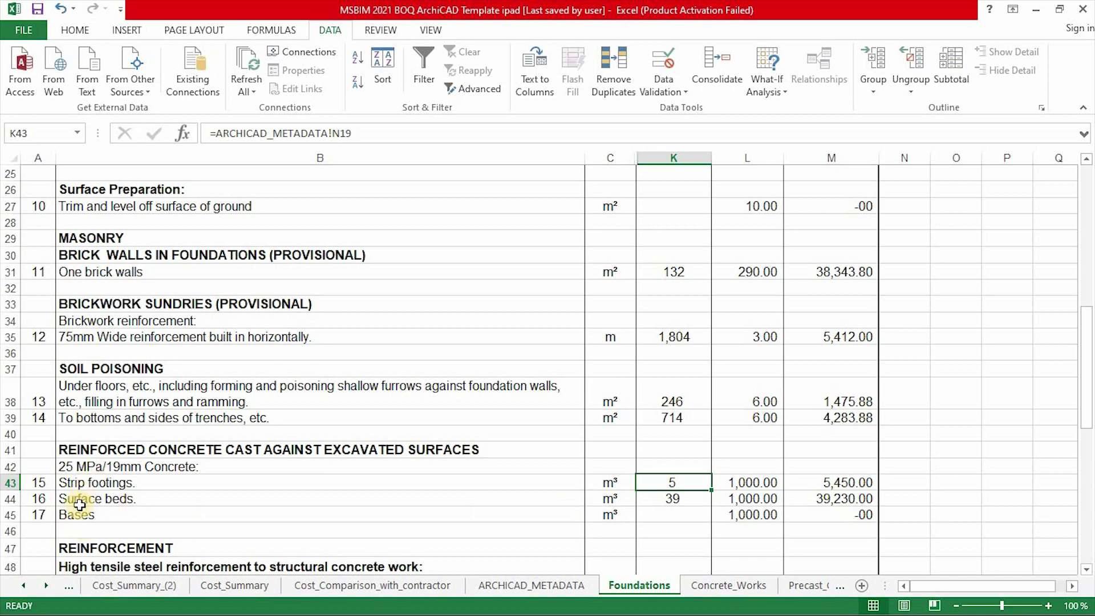
pyautogui.click(83, 486)
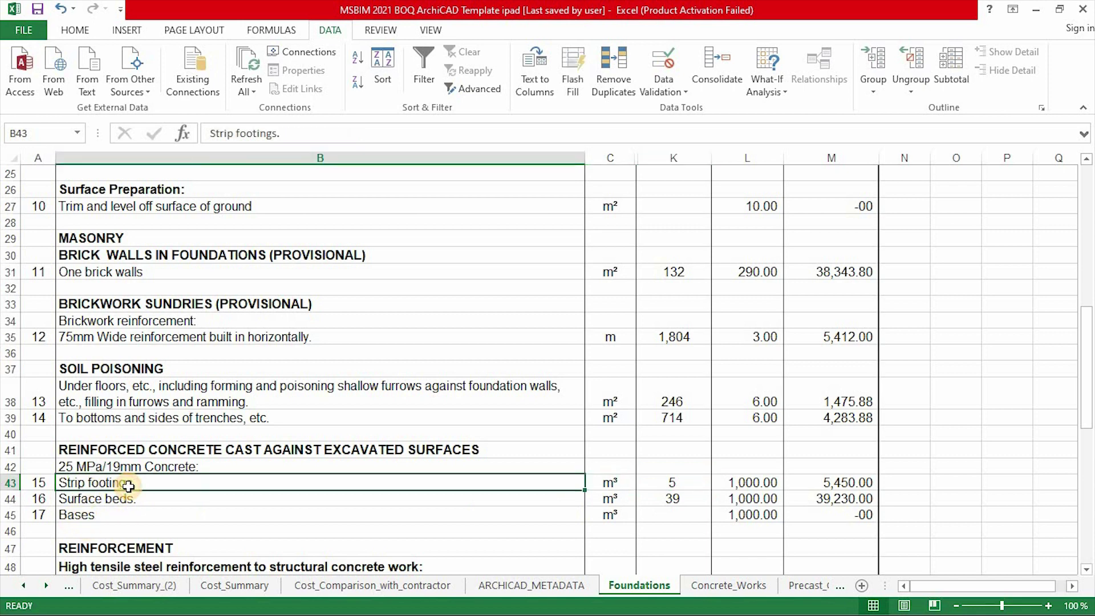
pyautogui.click(91, 502)
pyautogui.click(92, 514)
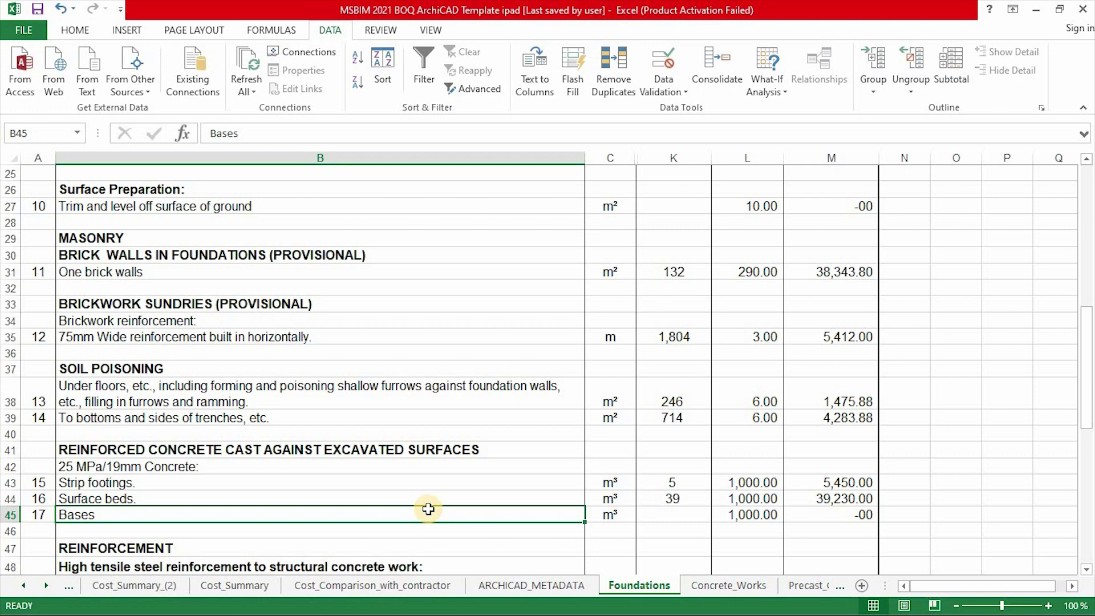
pyautogui.click(677, 482)
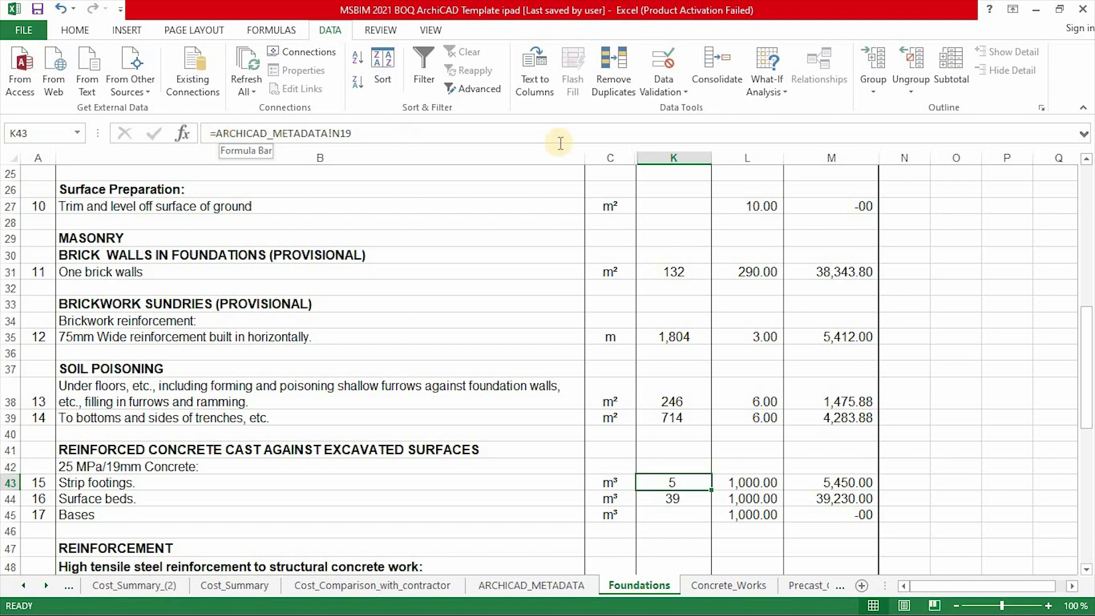
# - Compare the footing concrete source cell on ARCHICAD_METADATA with its linked quantity on Foundations, and view the Precast_Concrete bill
pyautogui.click(518, 586)
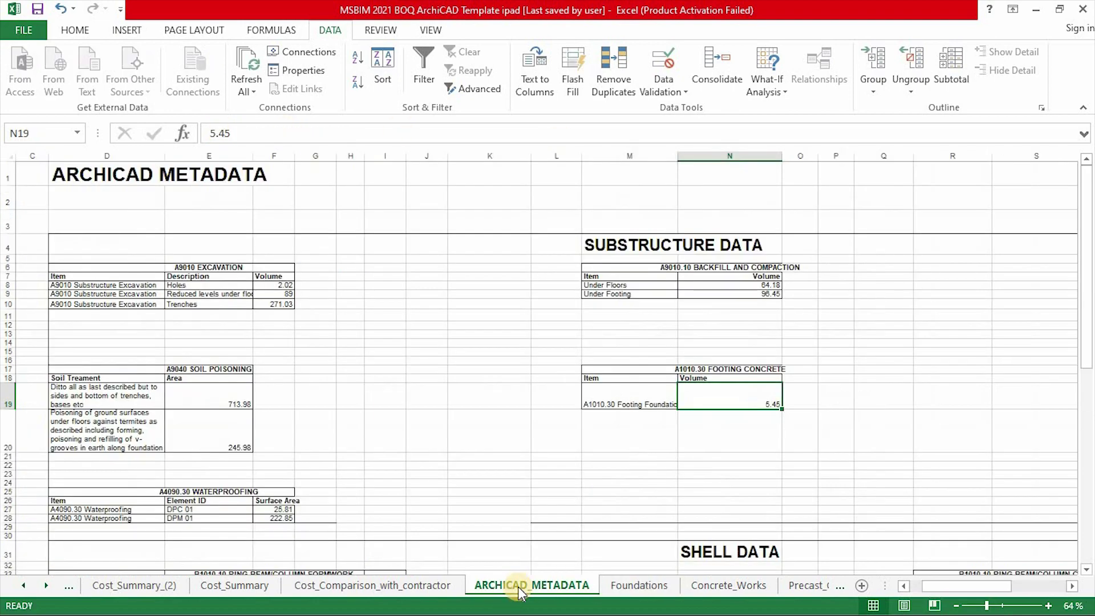
pyautogui.click(632, 586)
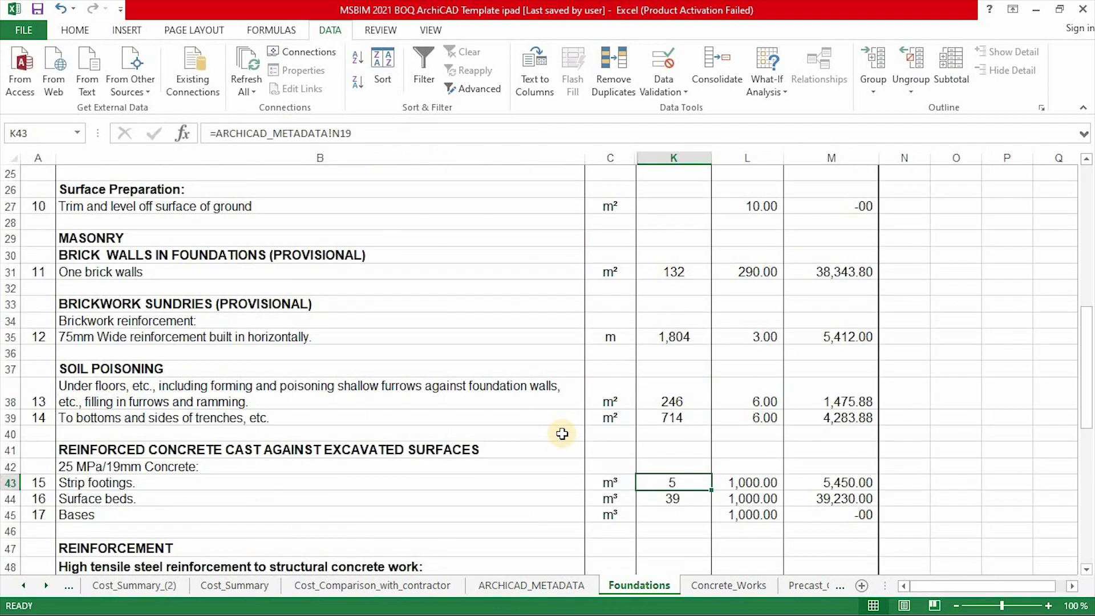
pyautogui.click(524, 586)
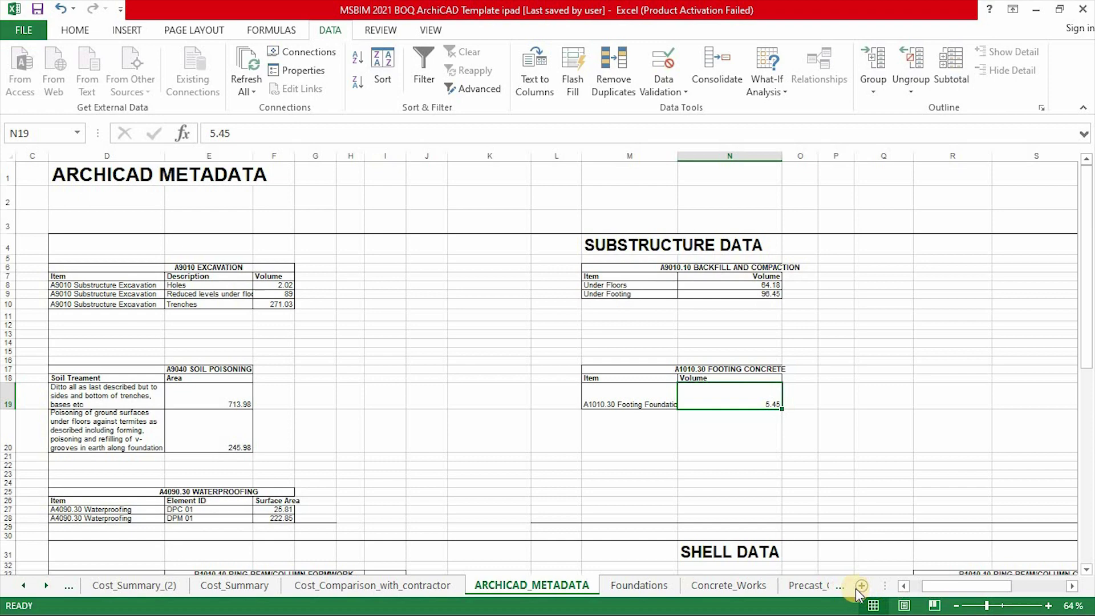
pyautogui.click(835, 586)
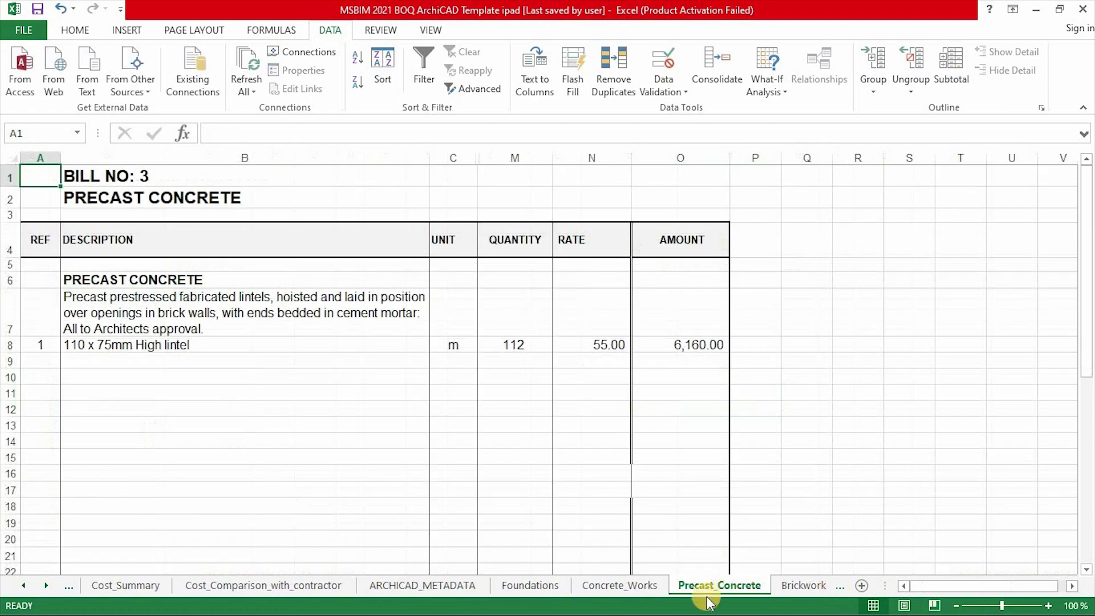
# - Refresh the footing concrete data at N19 on the ARCHICAD_METADATA sheet from the A1010.30 Footing Concrete text file
pyautogui.click(438, 585)
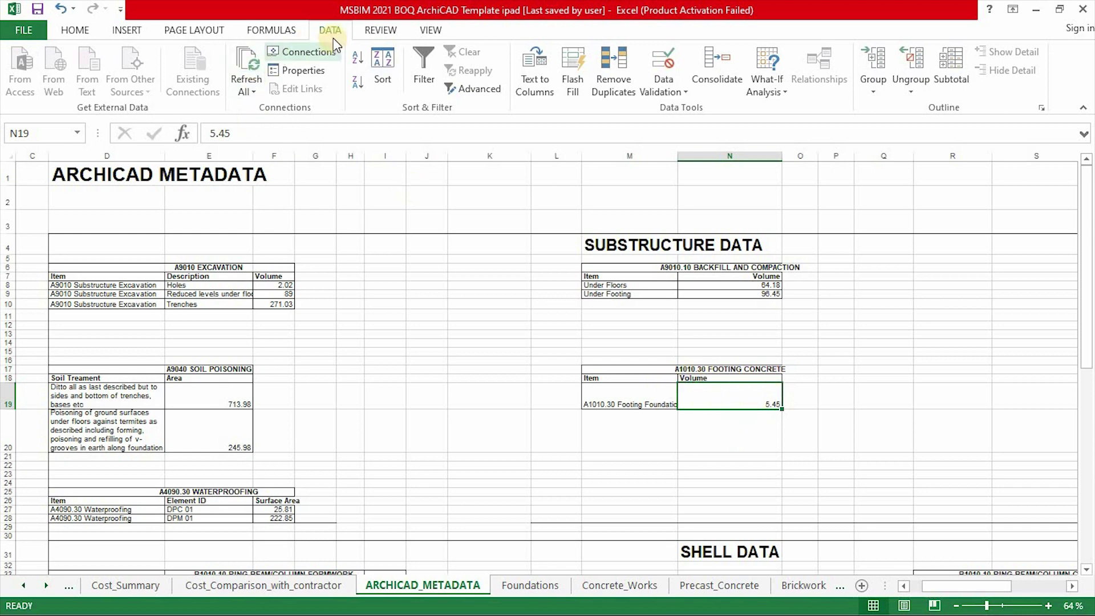
pyautogui.click(254, 91)
pyautogui.click(268, 128)
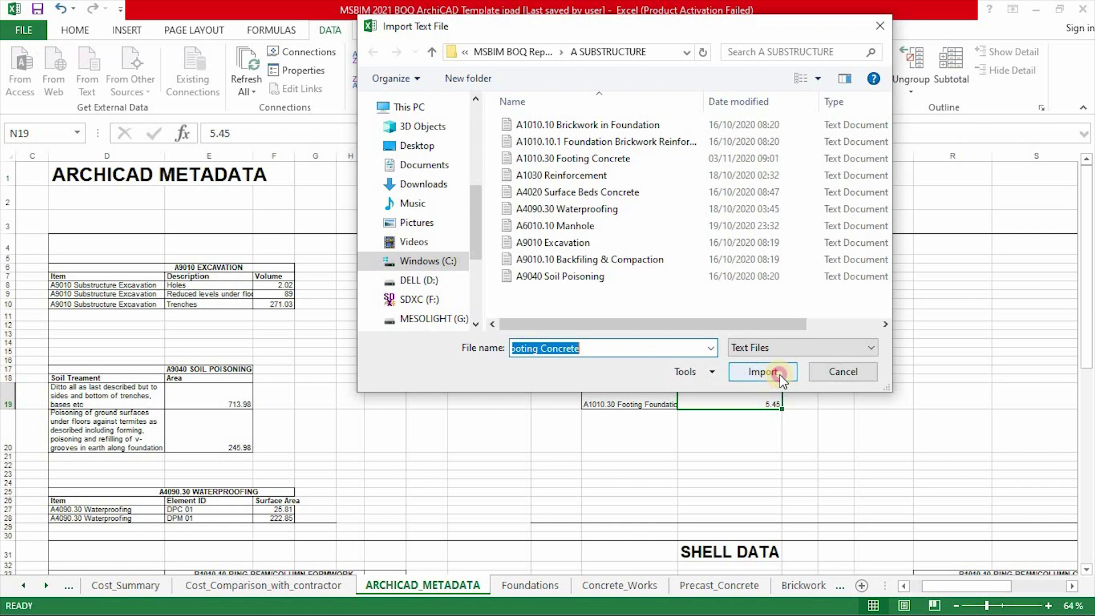
pyautogui.click(780, 374)
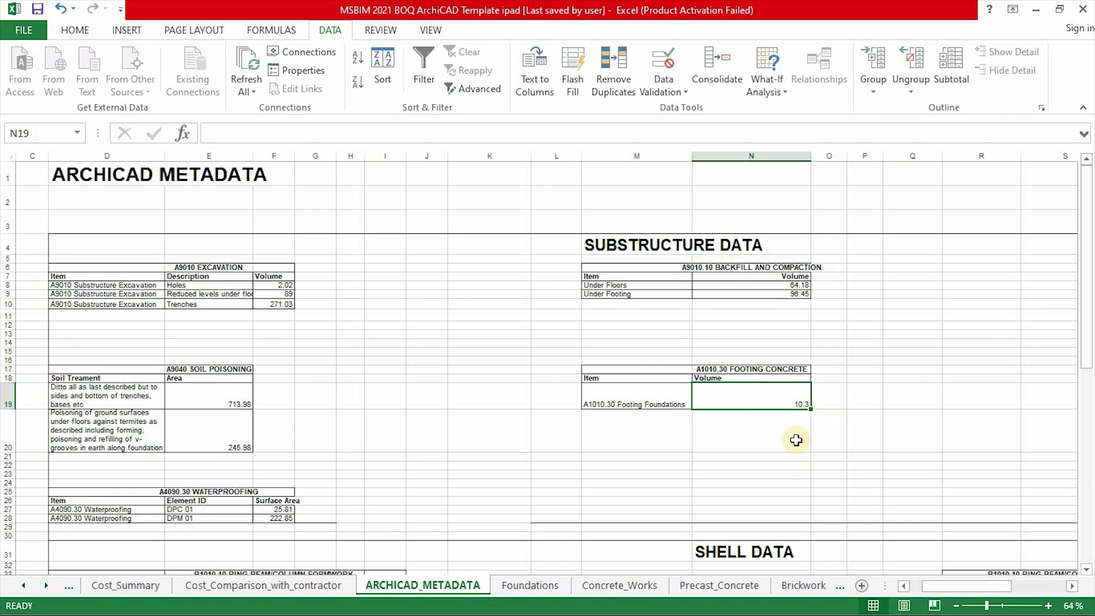
# - Check the strip footings quantity on the Foundations sheet and review the substructure bill from site clearance to reinforcement
pyautogui.click(529, 585)
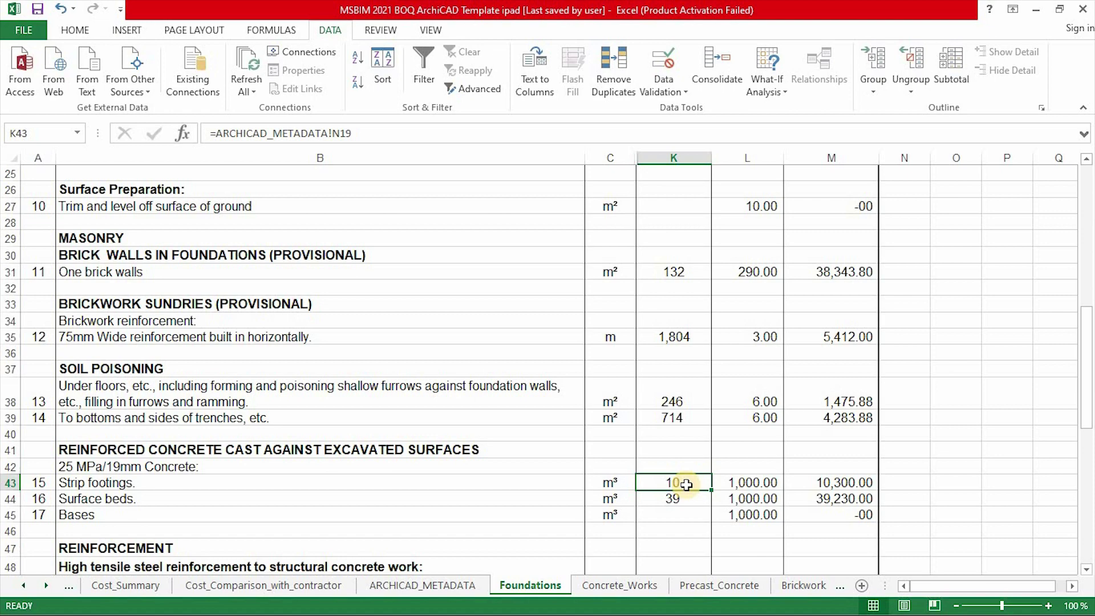
pyautogui.scroll(8, 757, 394)
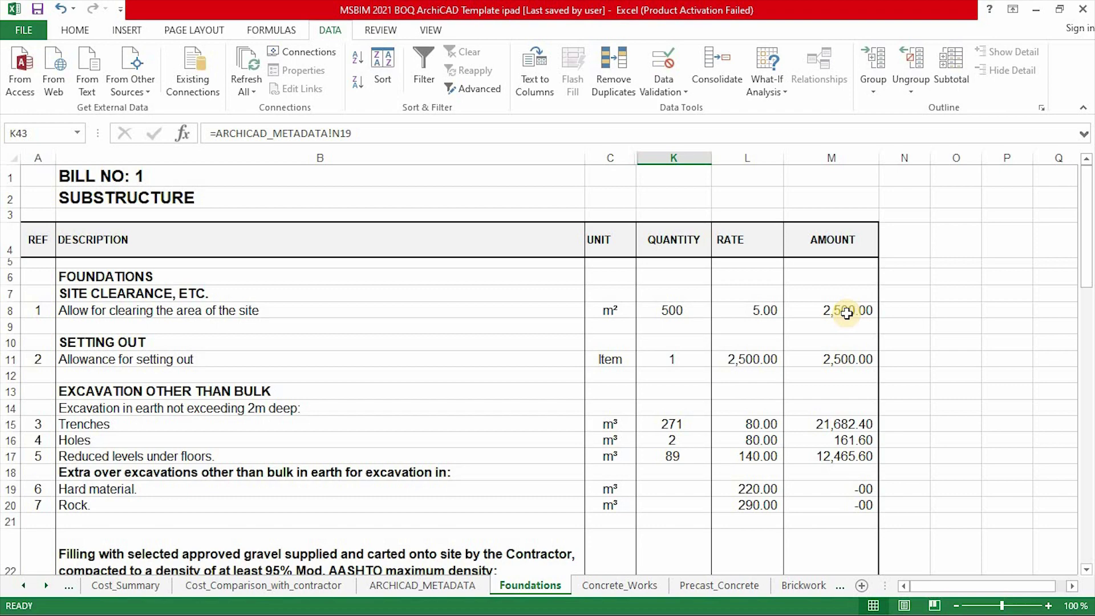
pyautogui.scroll(-2, 741, 371)
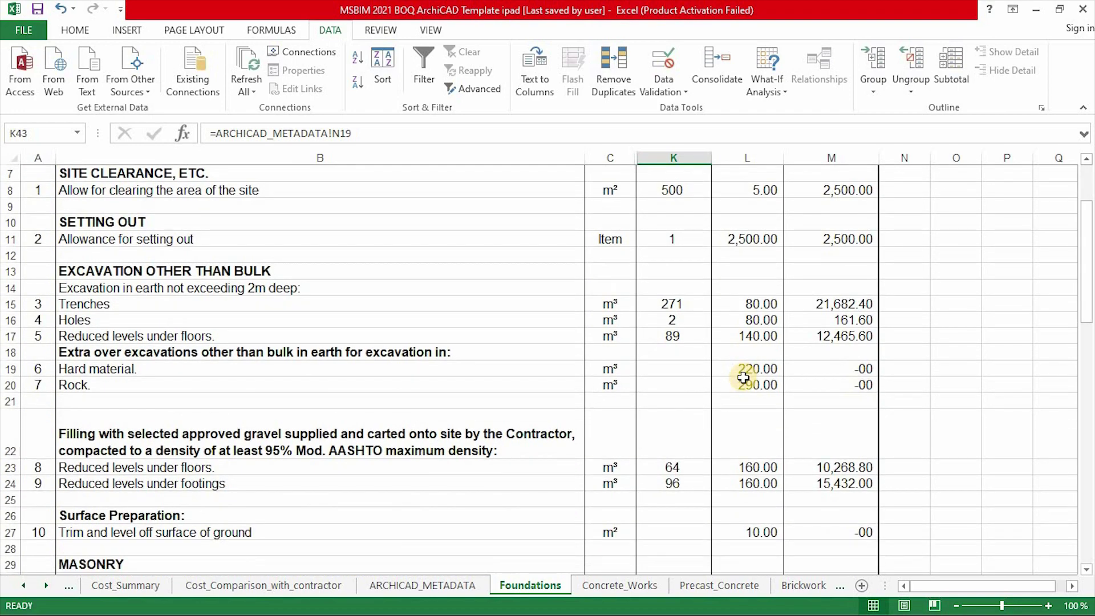
pyautogui.scroll(-3, 742, 377)
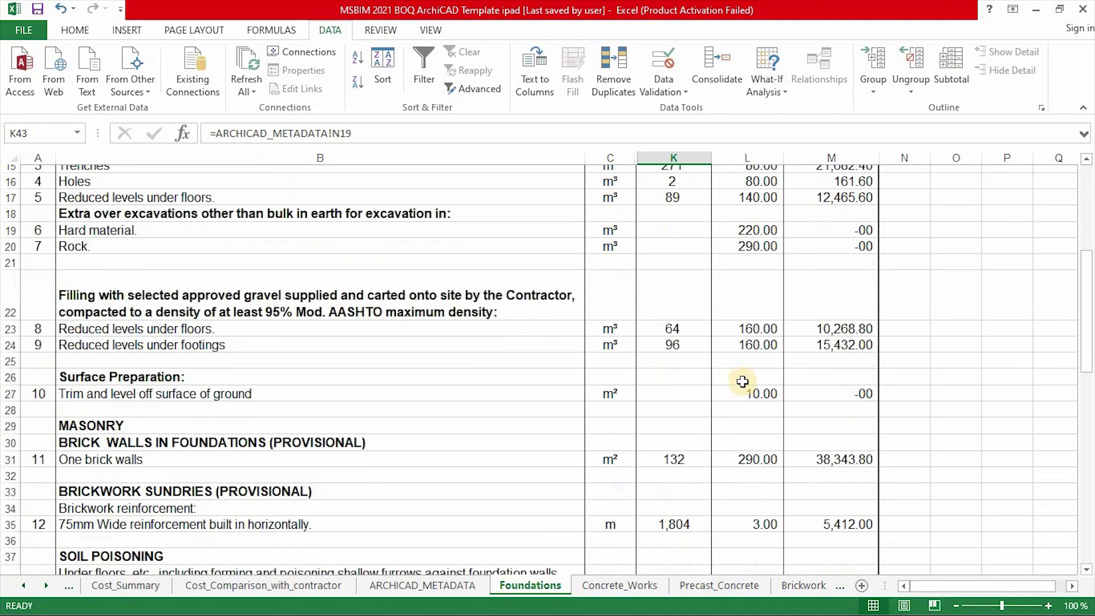
pyautogui.scroll(-2, 741, 381)
pyautogui.scroll(-2, 738, 398)
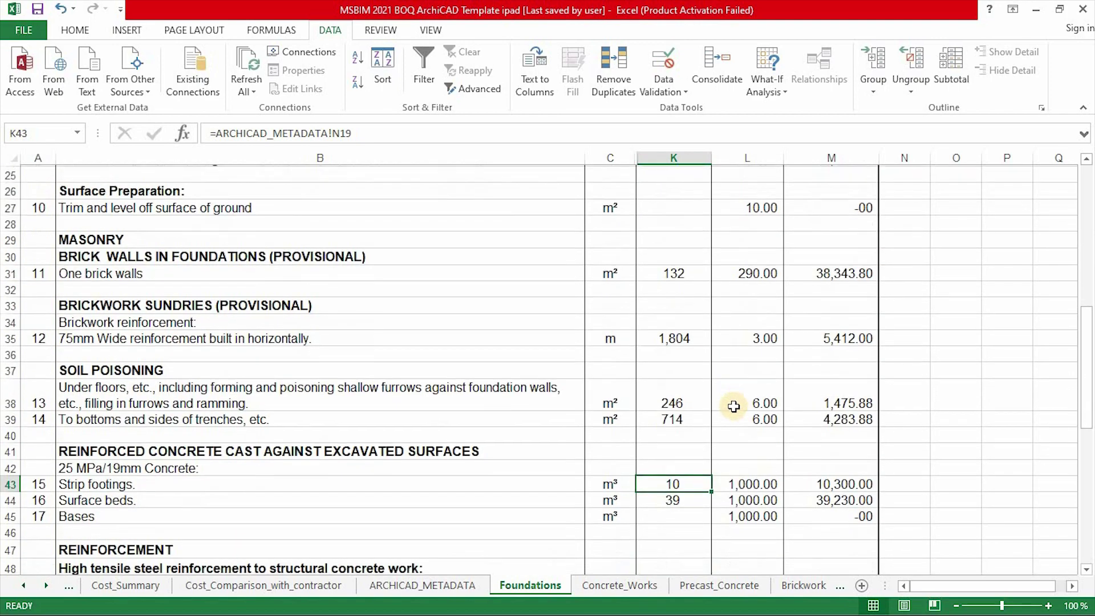
pyautogui.scroll(-1, 733, 405)
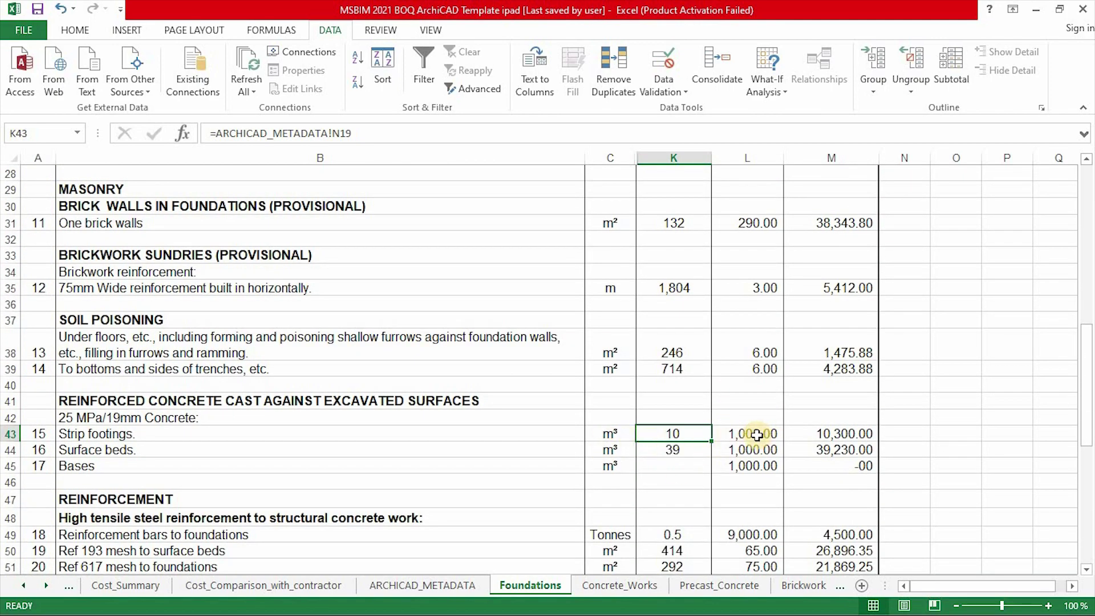
# - Inspect the quantity, rate and amount cells of the strip footings item, and select the One brick walls description
pyautogui.click(738, 438)
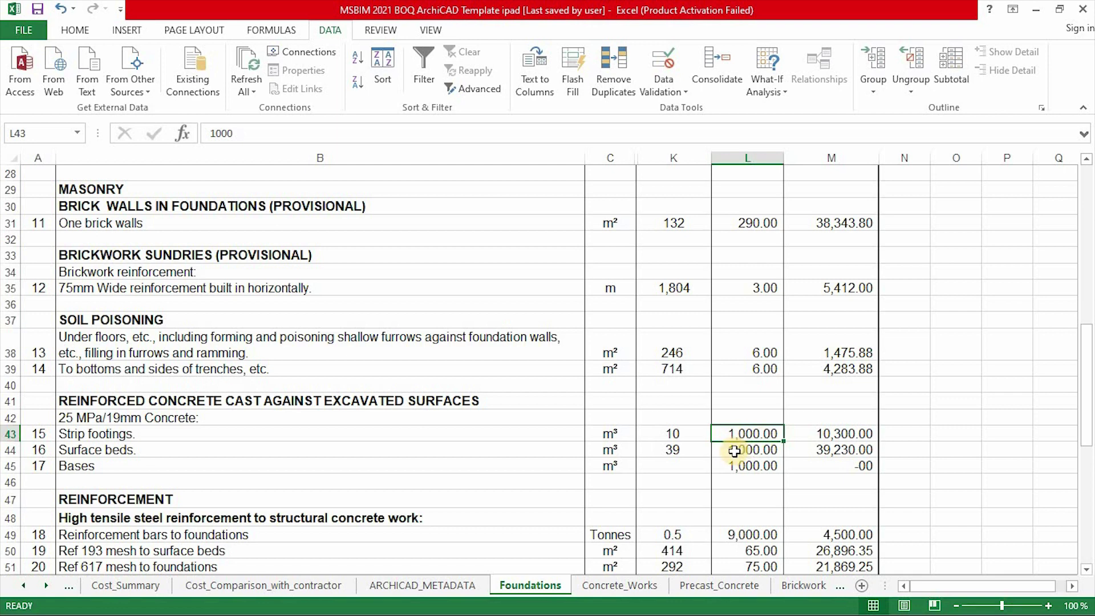
pyautogui.click(658, 435)
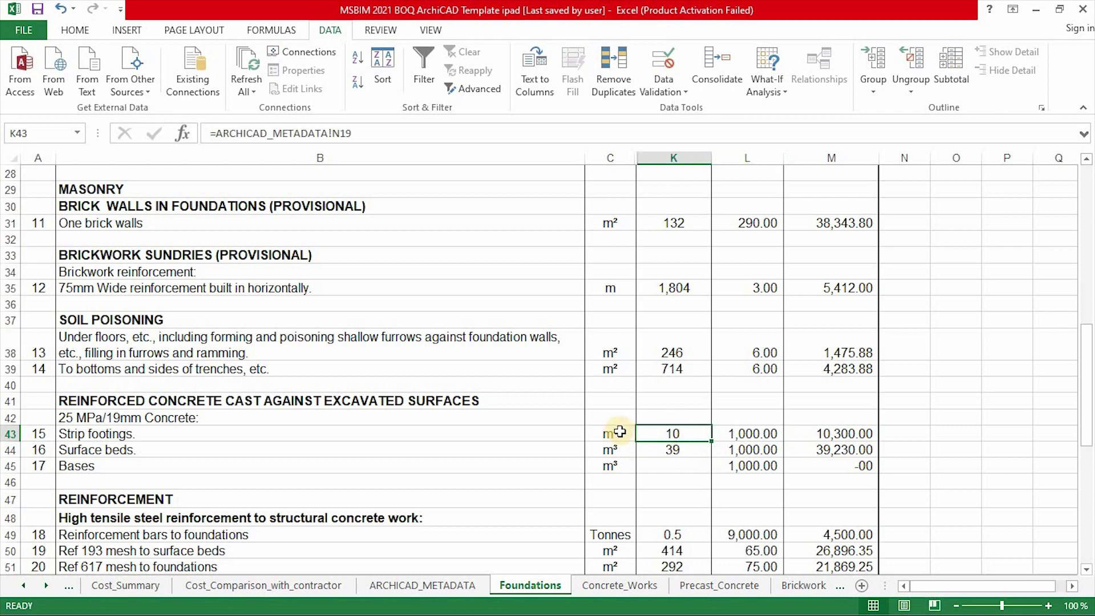
pyautogui.click(747, 435)
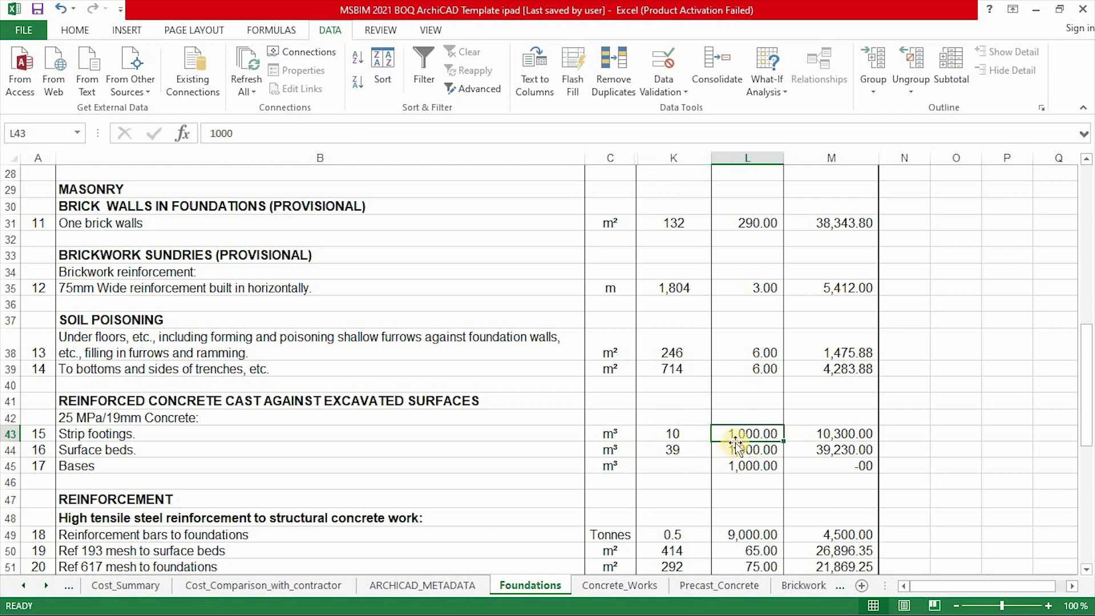
pyautogui.click(828, 435)
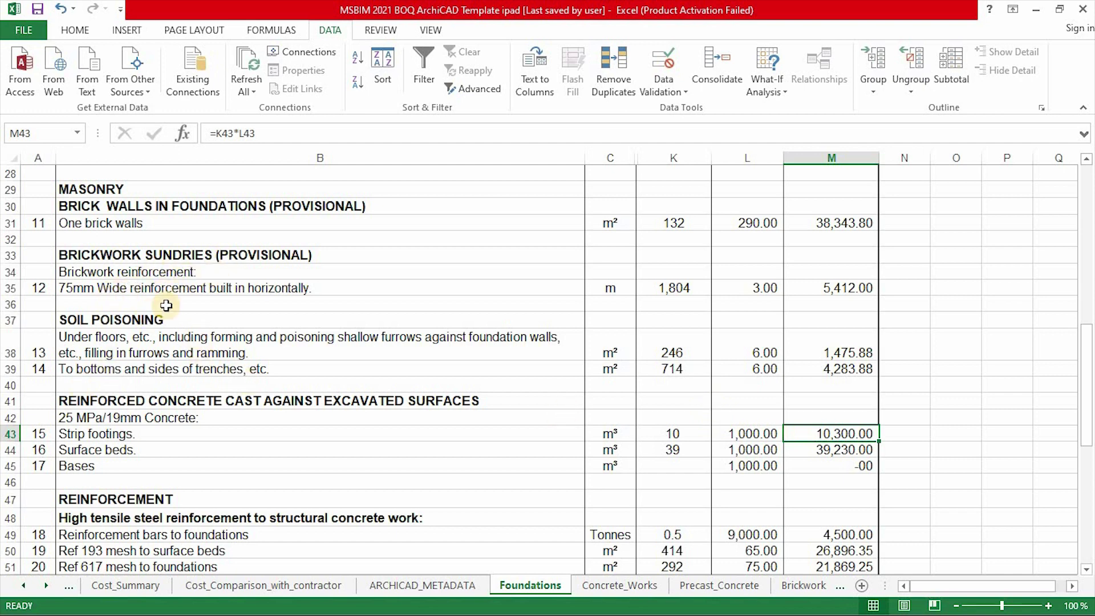
pyautogui.click(90, 224)
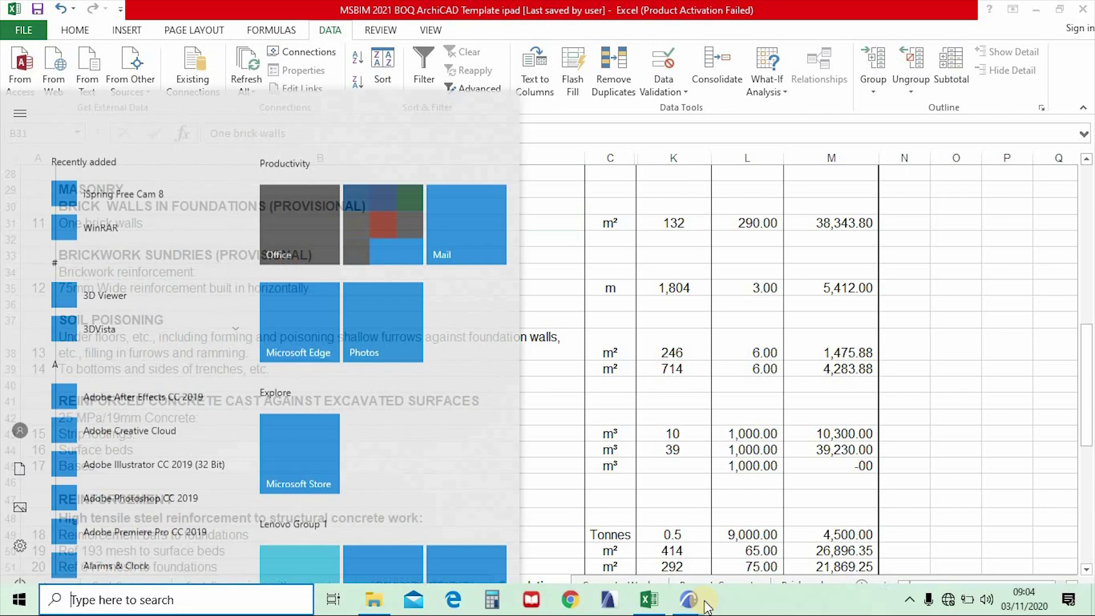
# - Switch to the MSBIM 2021 Template 23 project in ArchiCAD, open the A1010.10 Brickwork in Foundation schedule, and compare its unmerged and merged SFA quantities
pyautogui.press('super')
pyautogui.moveTo(689, 598)
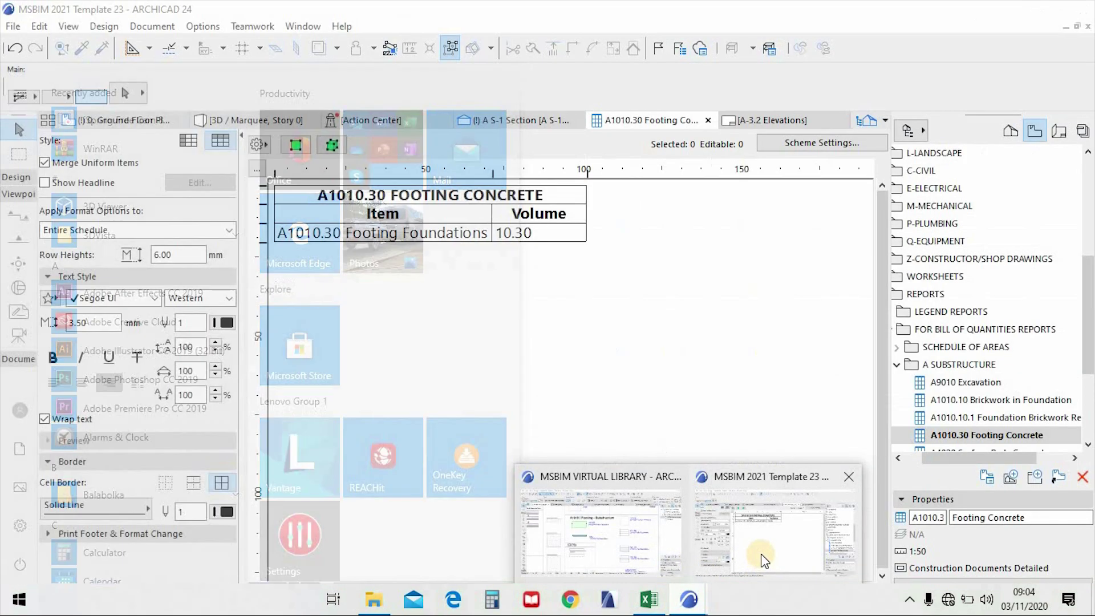
pyautogui.click(761, 554)
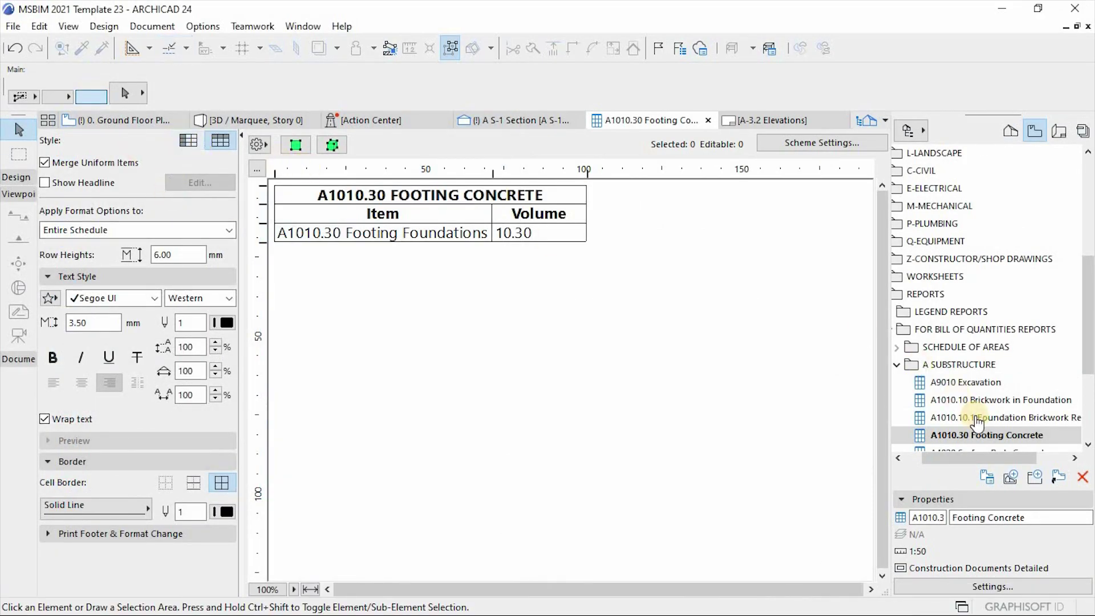
pyautogui.doubleClick(1020, 406)
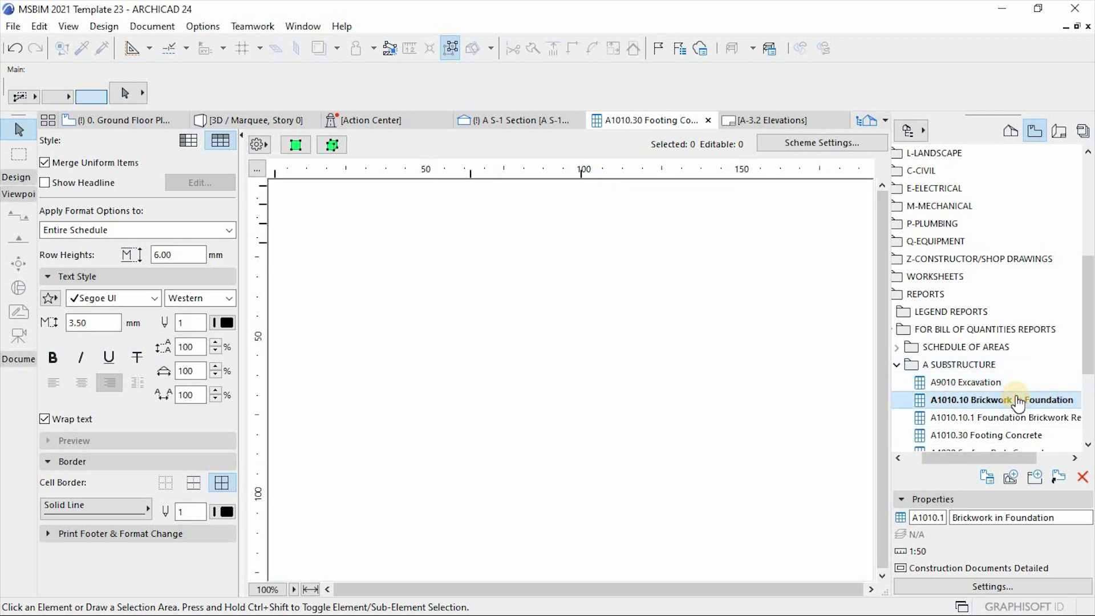
pyautogui.click(60, 164)
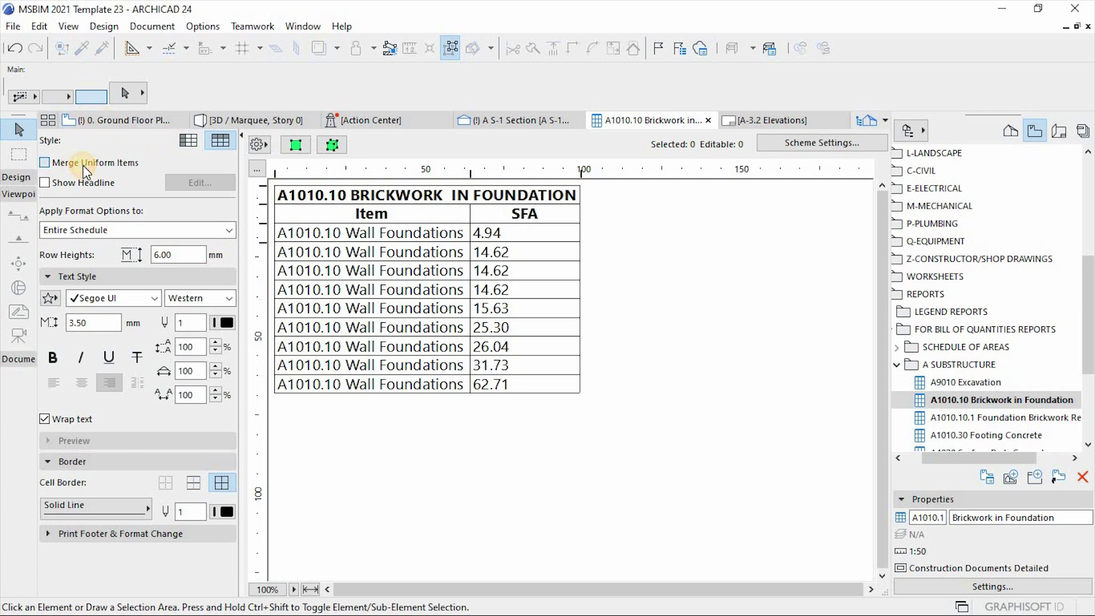
pyautogui.click(83, 165)
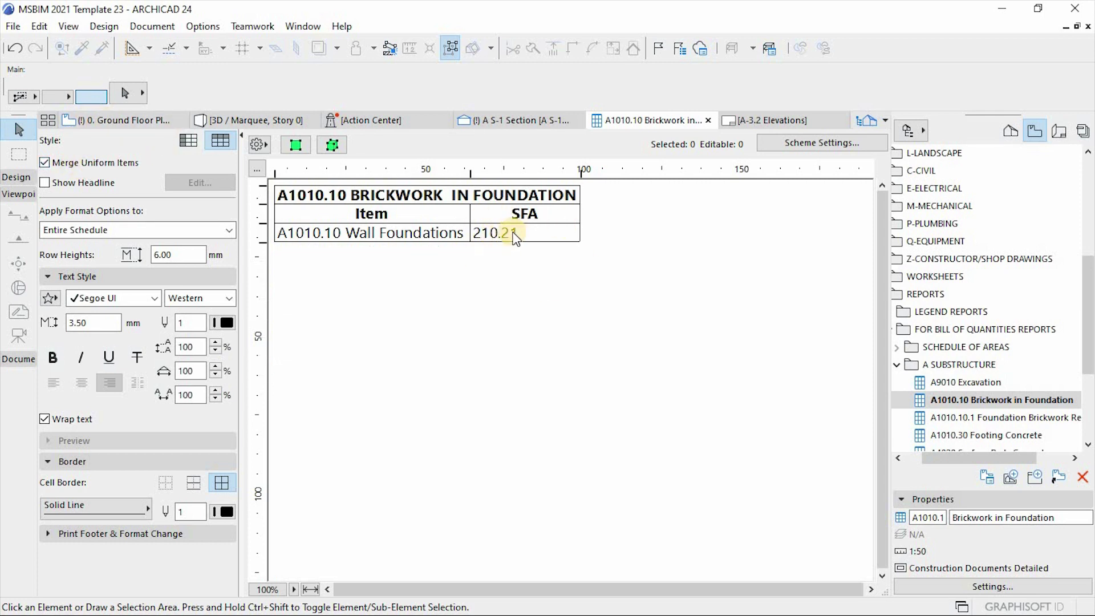
pyautogui.click(539, 216)
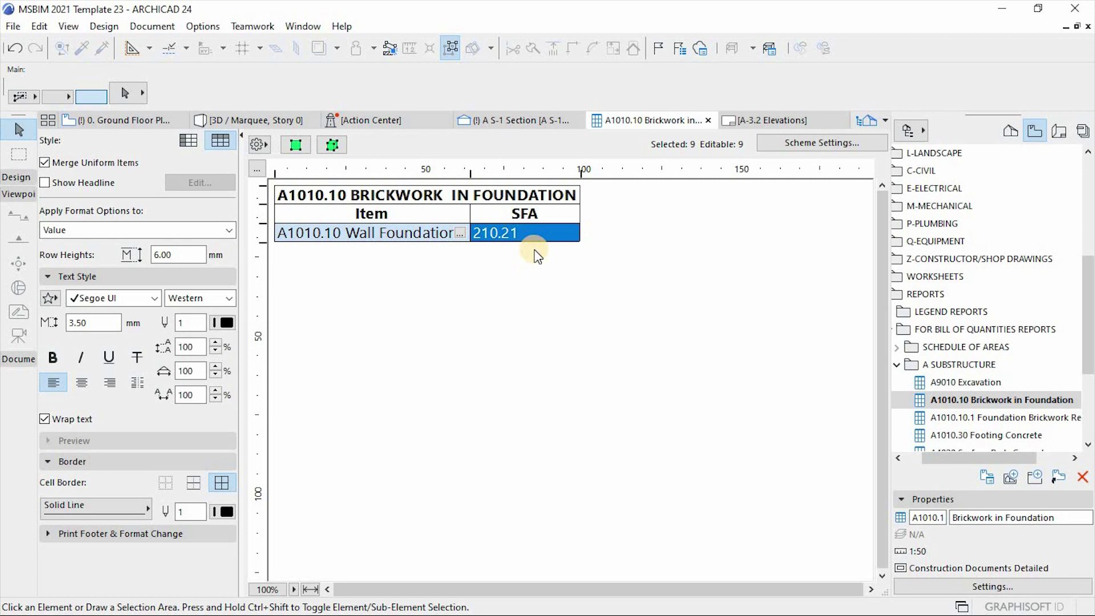
# - Save the schedule as the tabbed text file A1010.10 Brickwork in Foundation.txt in the A SUBSTRUCTURE folder, replacing the existing file
pyautogui.click(13, 26)
pyautogui.click(40, 149)
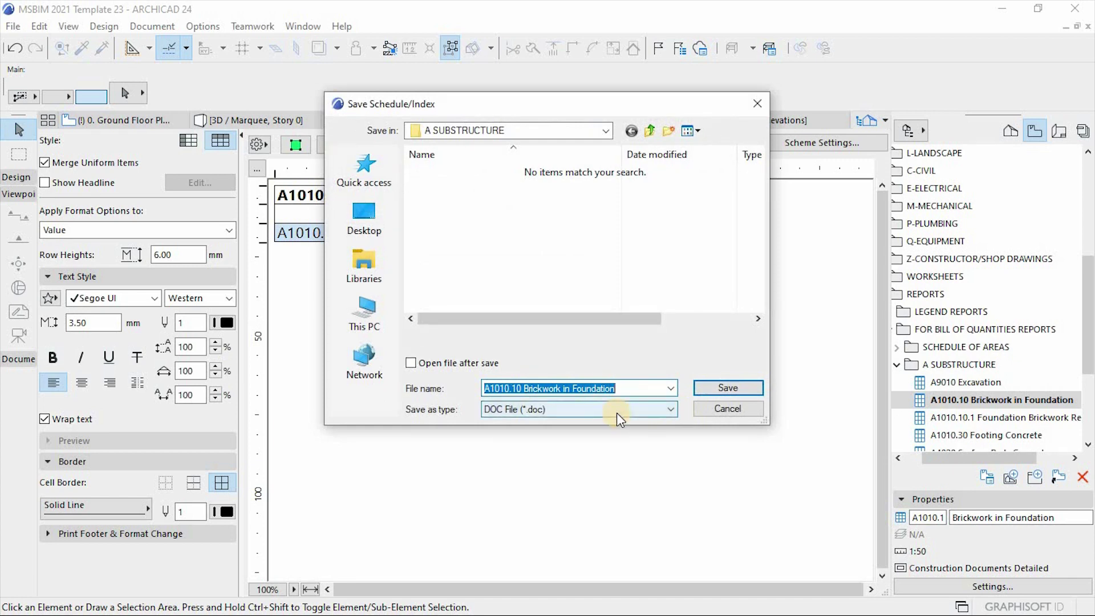
pyautogui.click(587, 409)
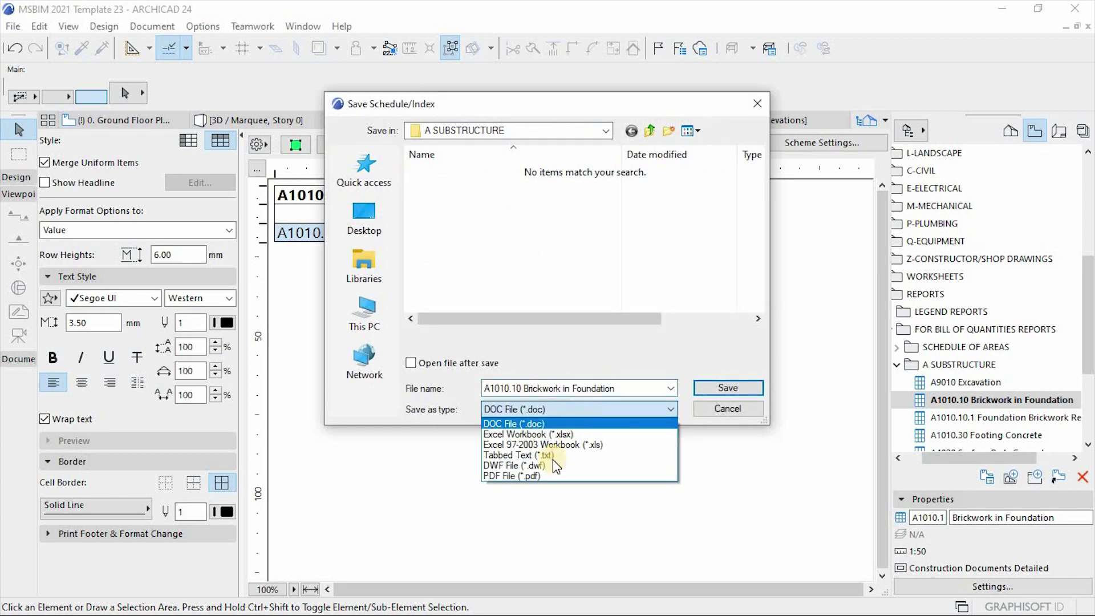
pyautogui.click(559, 457)
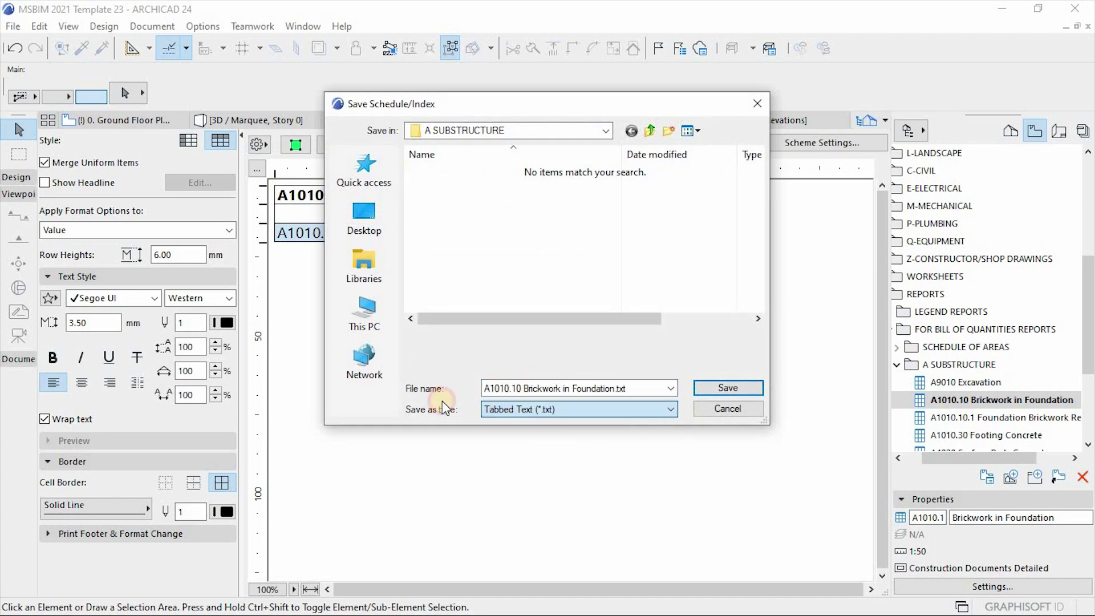
pyautogui.click(736, 391)
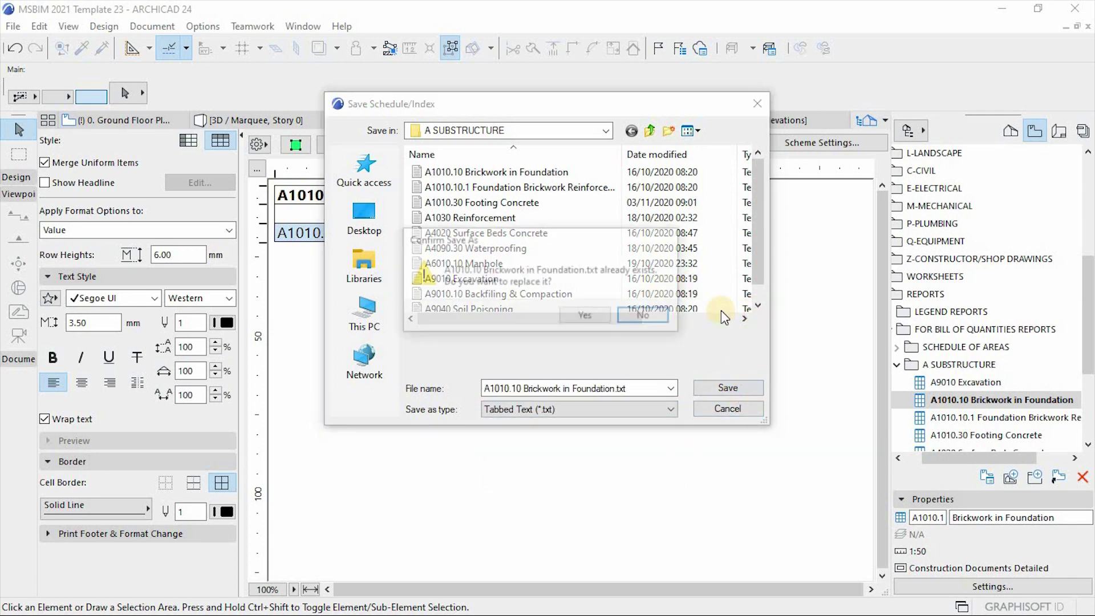
pyautogui.click(586, 316)
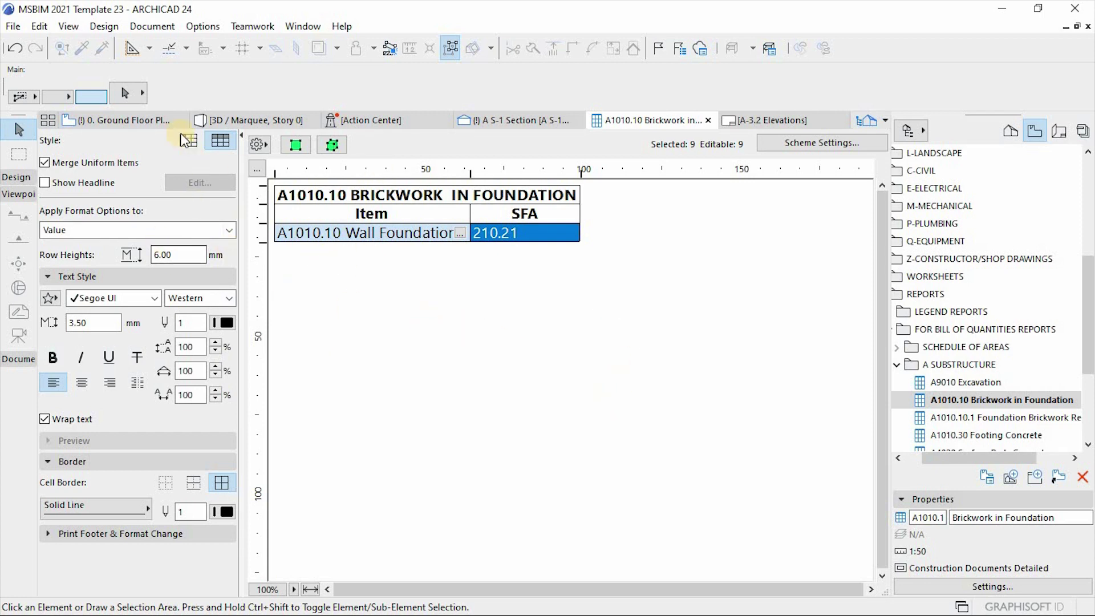
# - In the Excel bill of quantities, refresh the brickwork in foundation data at U8 on ARCHICAD_METADATA from the A1010.10 Brickwork in Foundation text file
pyautogui.press('super')
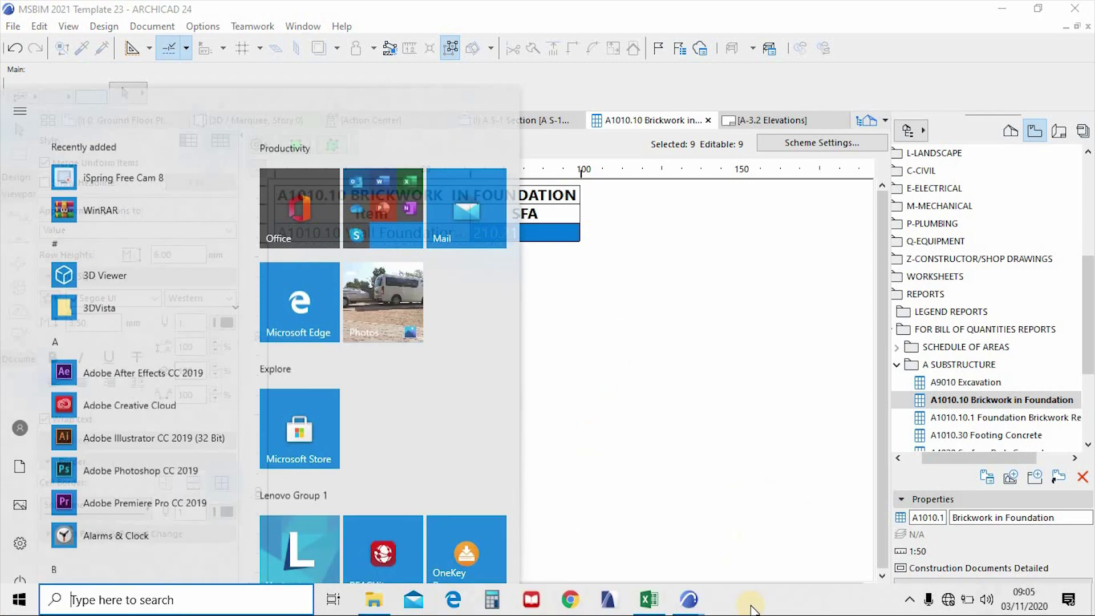
pyautogui.click(650, 601)
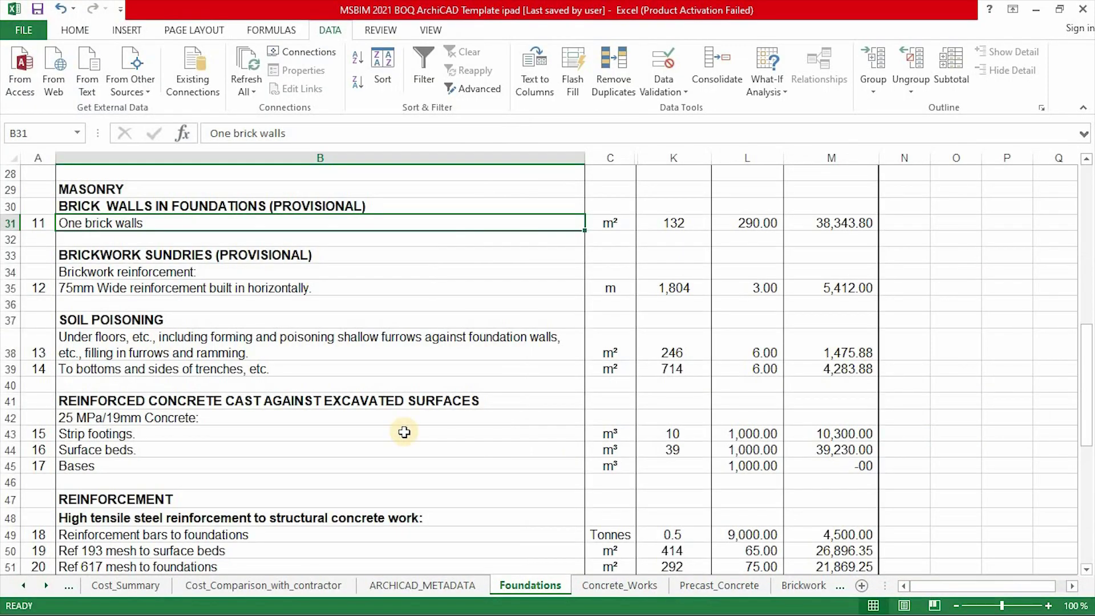
pyautogui.click(413, 582)
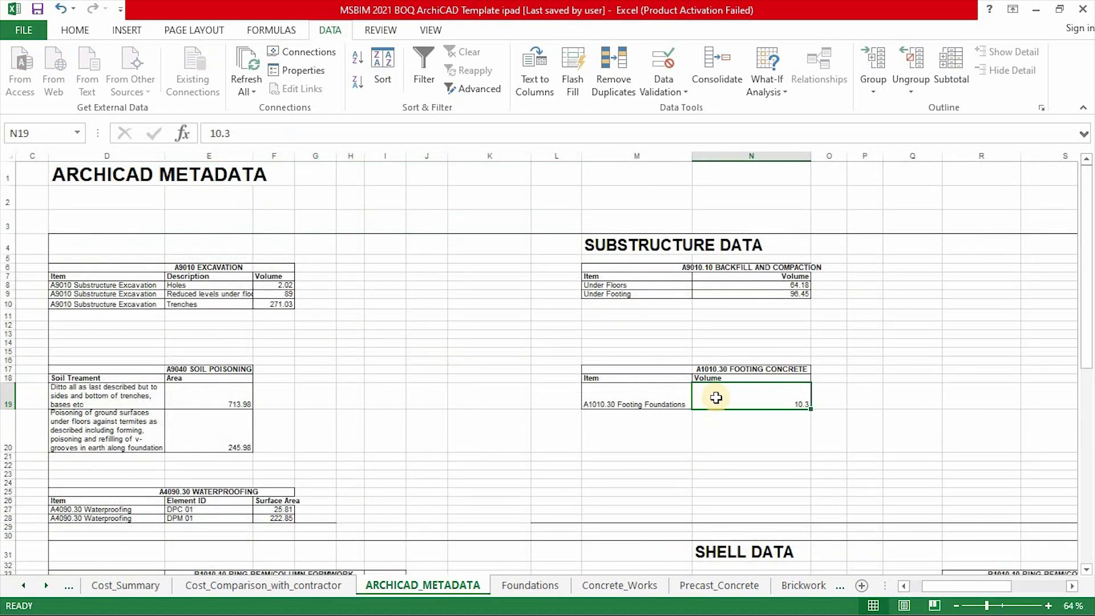
pyautogui.moveTo(961, 582); pyautogui.dragTo(1021, 586)
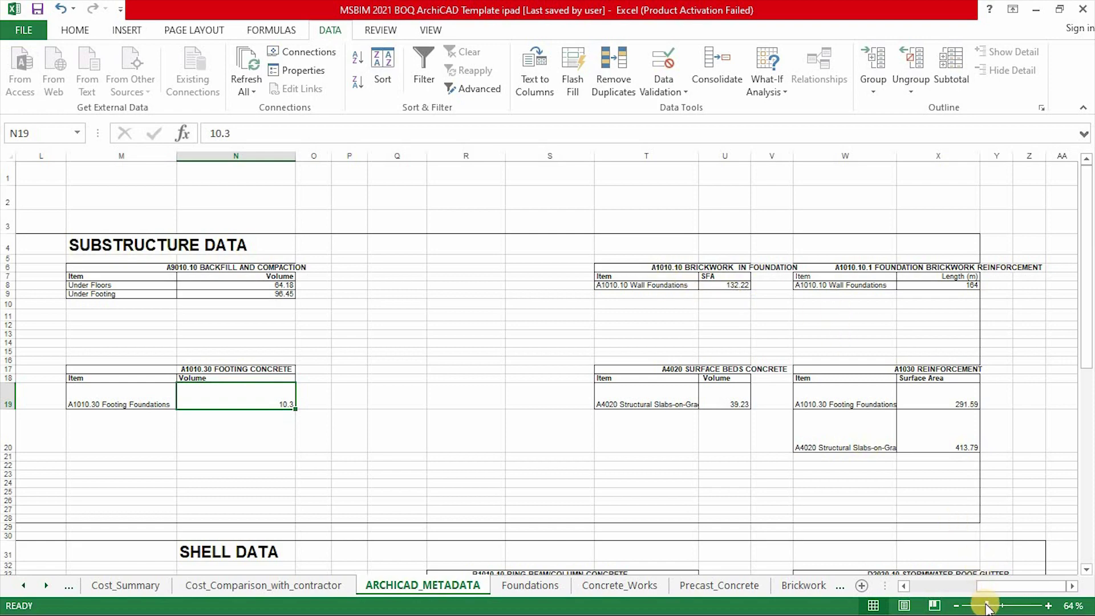
pyautogui.moveTo(989, 608); pyautogui.dragTo(843, 191)
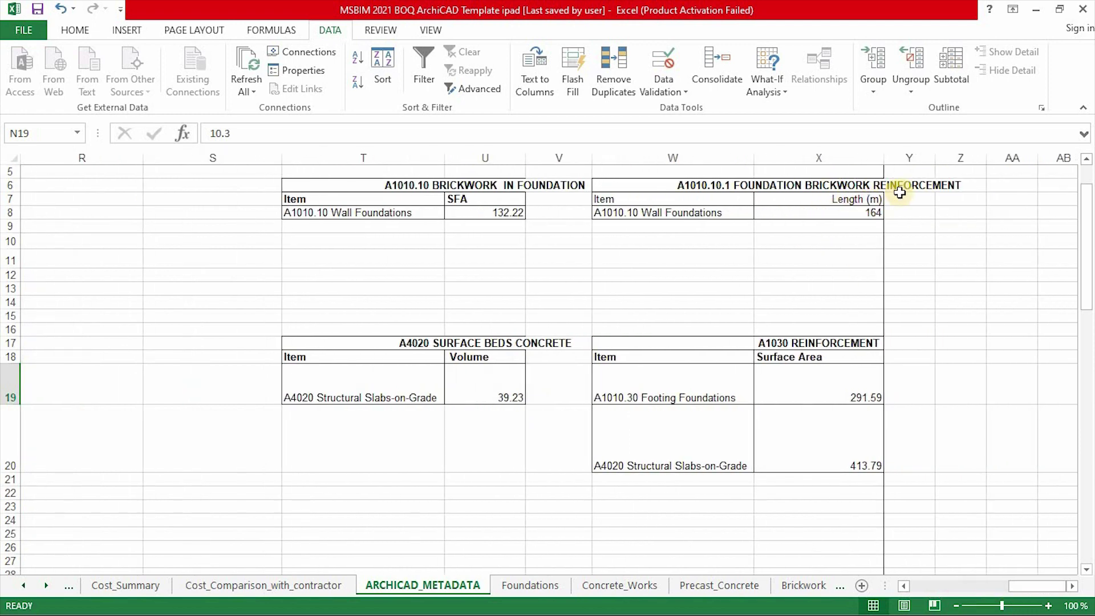
pyautogui.click(496, 211)
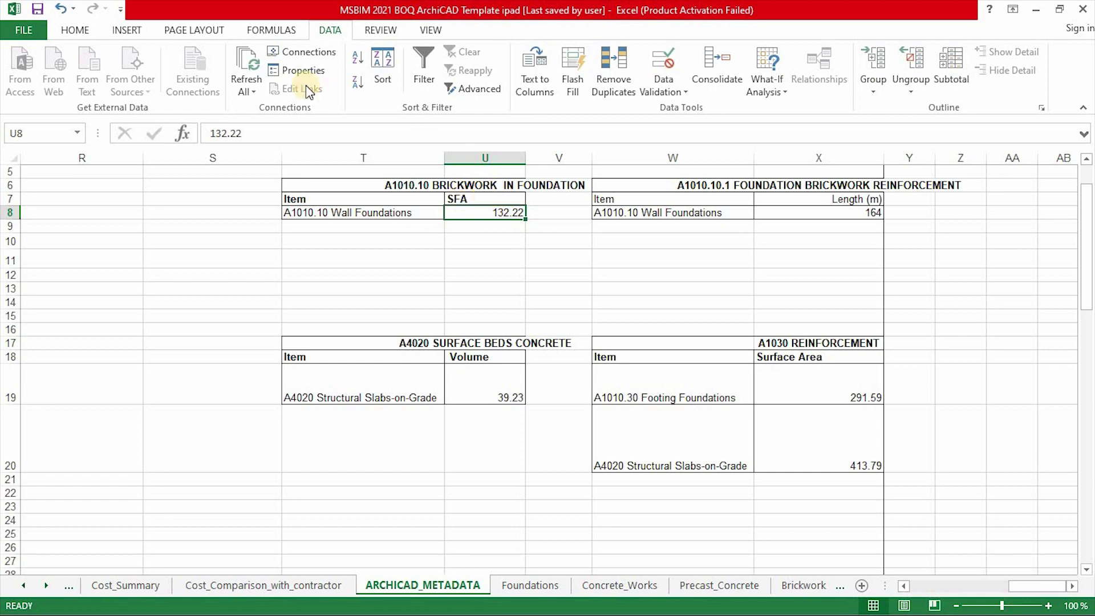
pyautogui.click(249, 94)
pyautogui.click(273, 126)
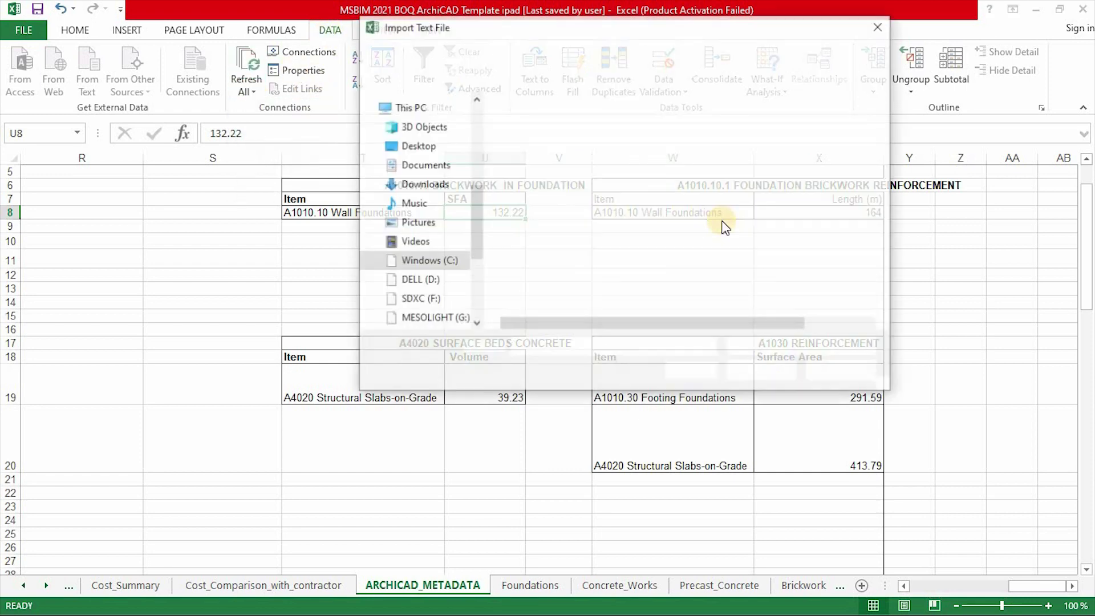
pyautogui.click(758, 370)
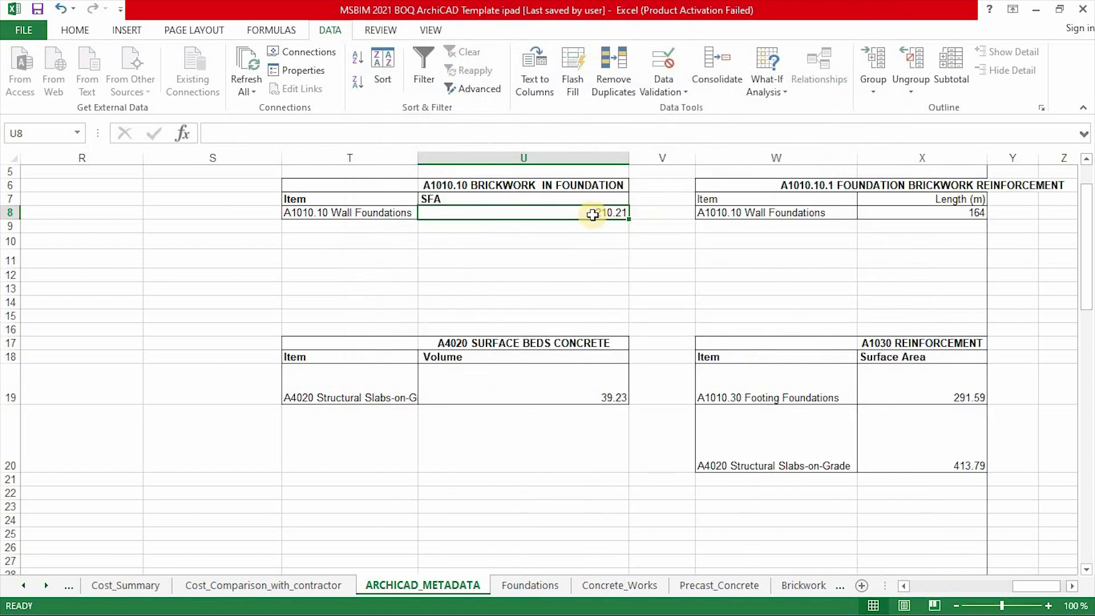
# - Check the quantity, rate and amount cells of the One brick walls item on the Foundations sheet, and view the items down to waterproofing
pyautogui.click(532, 584)
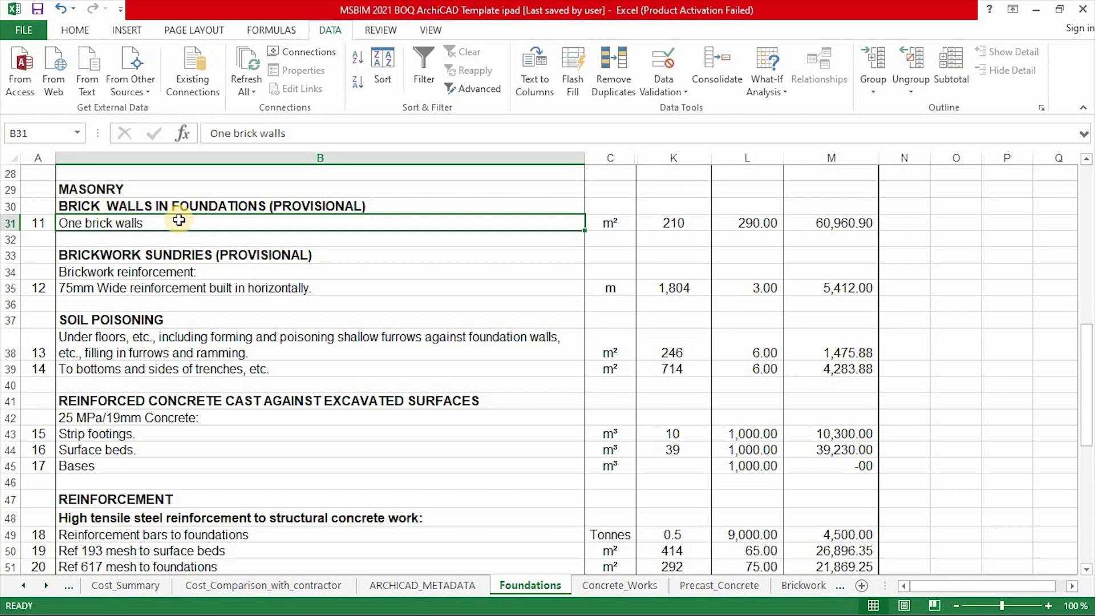
pyautogui.click(677, 223)
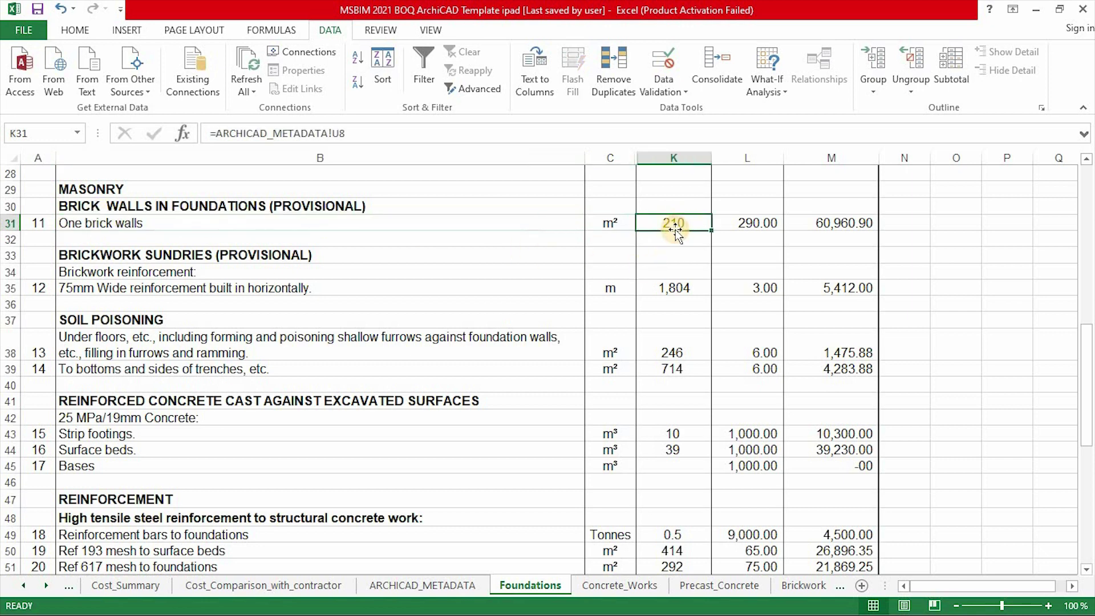
pyautogui.scroll(3, 677, 228)
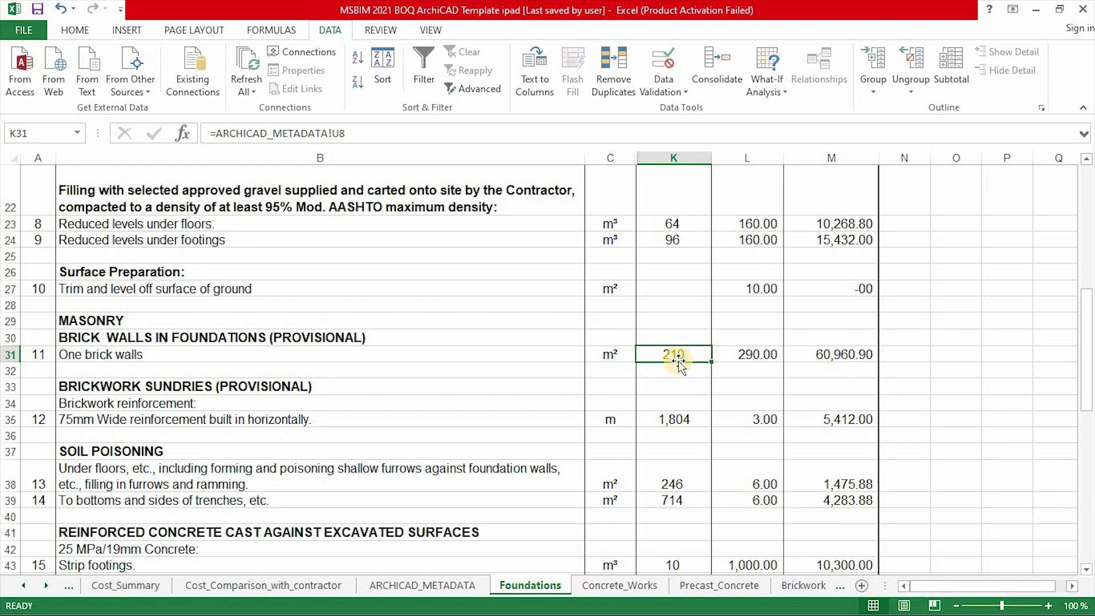
pyautogui.click(752, 357)
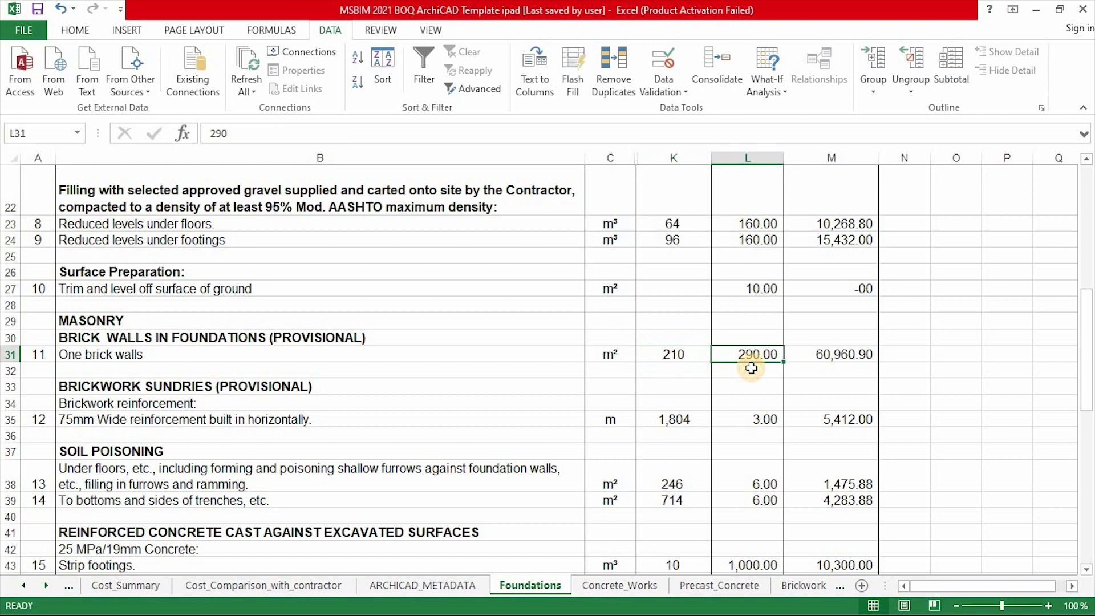
pyautogui.click(831, 361)
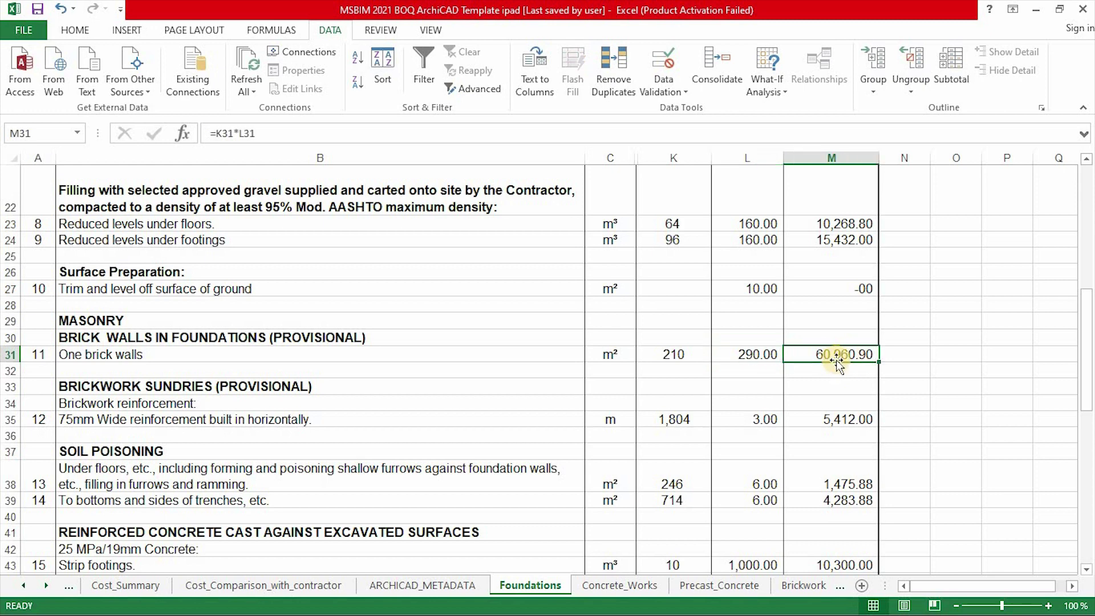
pyautogui.click(678, 355)
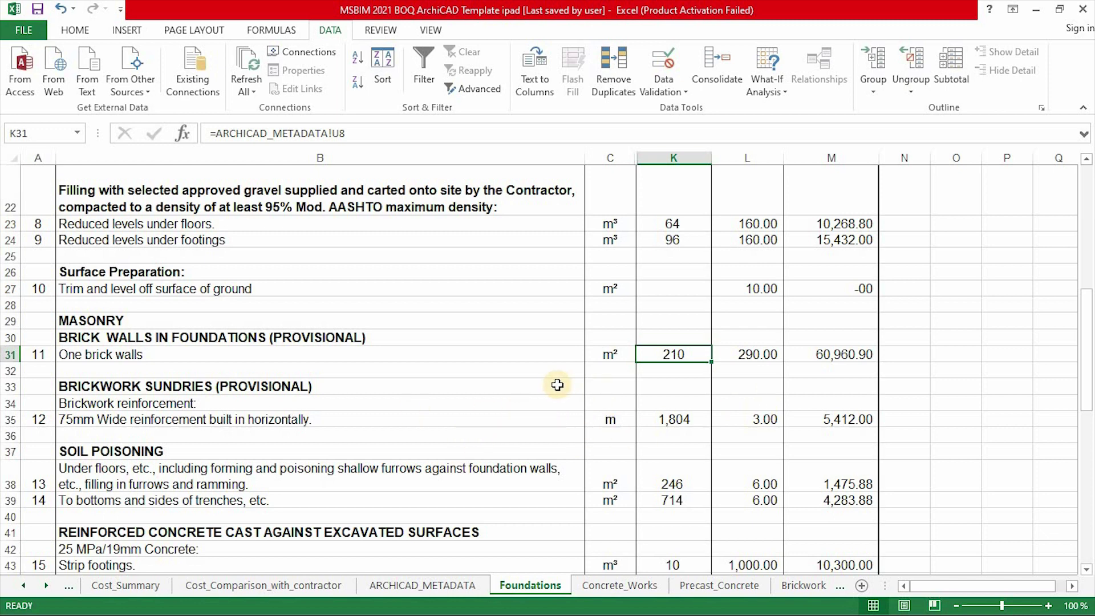
pyautogui.scroll(-5, 560, 376)
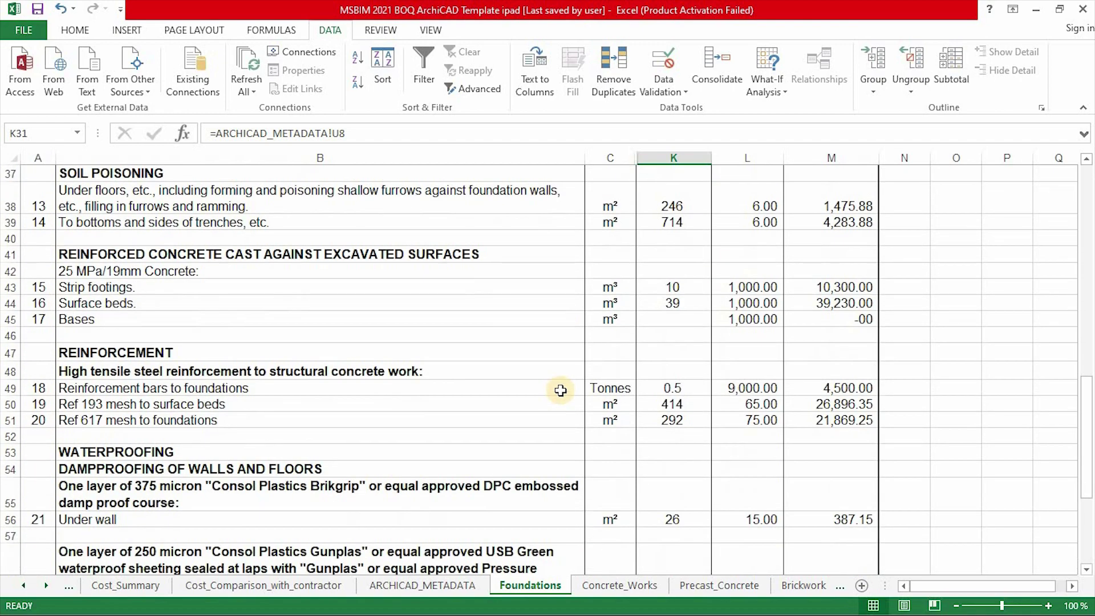